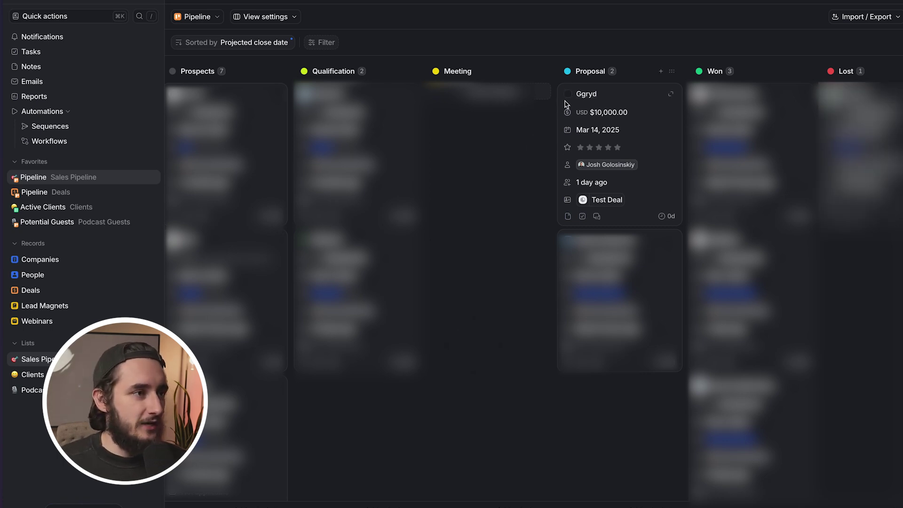
# Move the Ggryd deal from the Proposal stage to the Won stage of the sales pipeline
pyautogui.moveTo(612, 101); pyautogui.dragTo(747, 101)
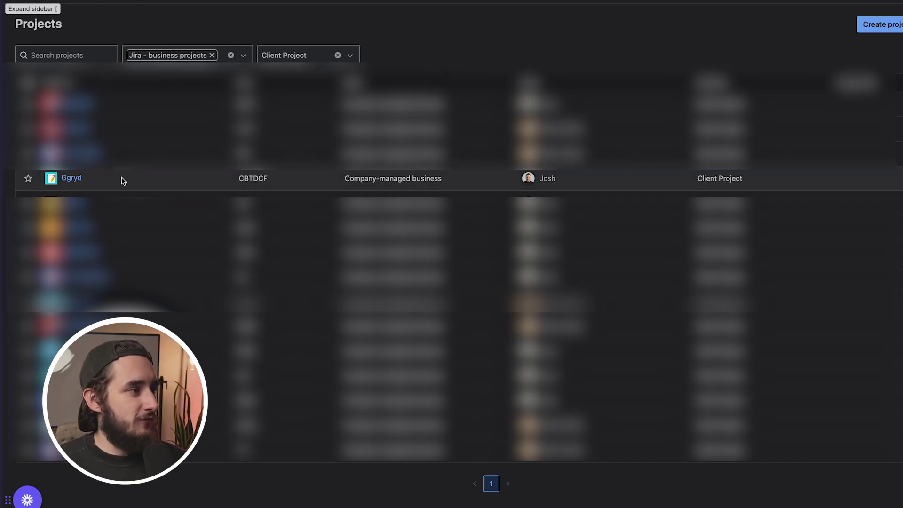
# View the Ggryd project in Jira, and open the Ggryd page under Active Accounts in Confluence's Client Projects space
pyautogui.click(71, 179)
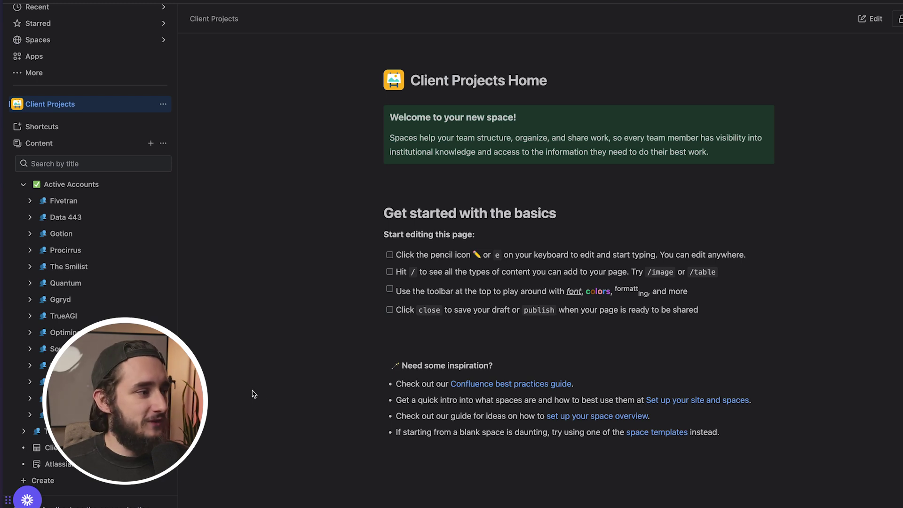
pyautogui.moveTo(103, 304)
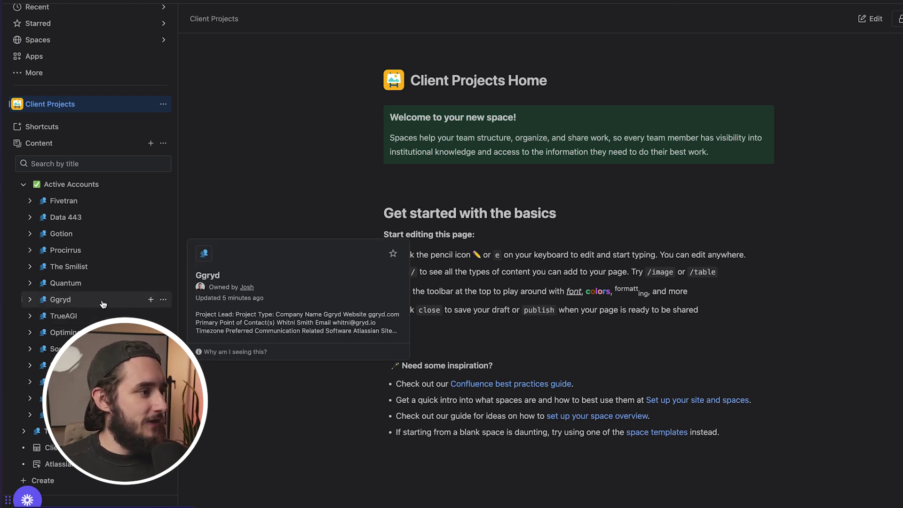
pyautogui.click(90, 303)
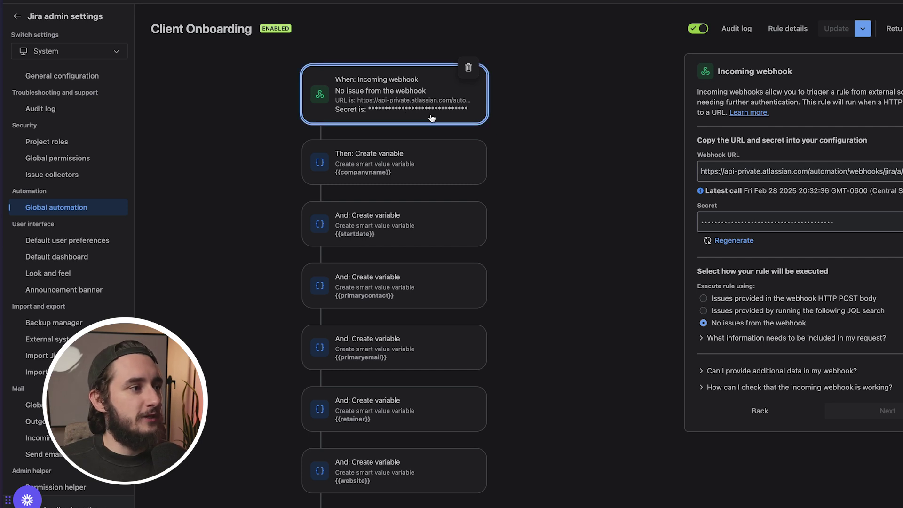
# Examine the Client Onboarding rule from its webhook variables and project-name validation to the Slack request in the If branch
pyautogui.scroll(-1, 411, 157)
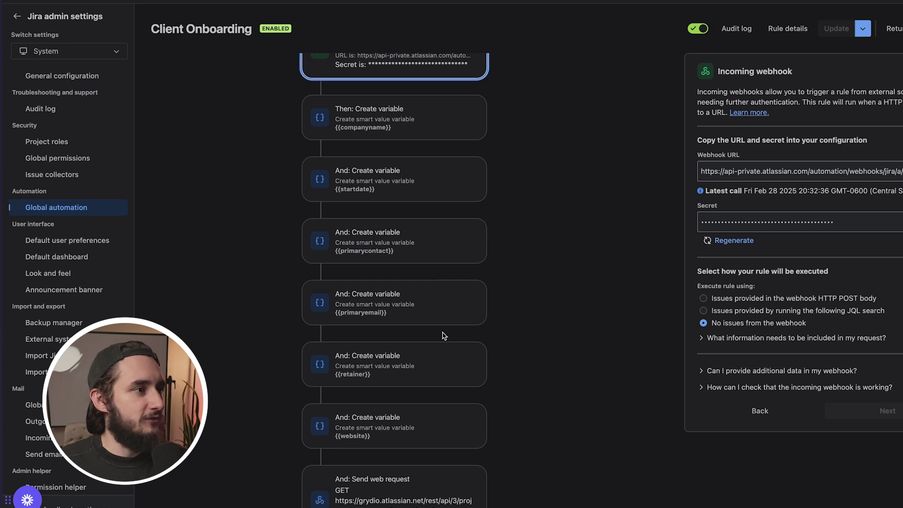
pyautogui.scroll(-3, 443, 336)
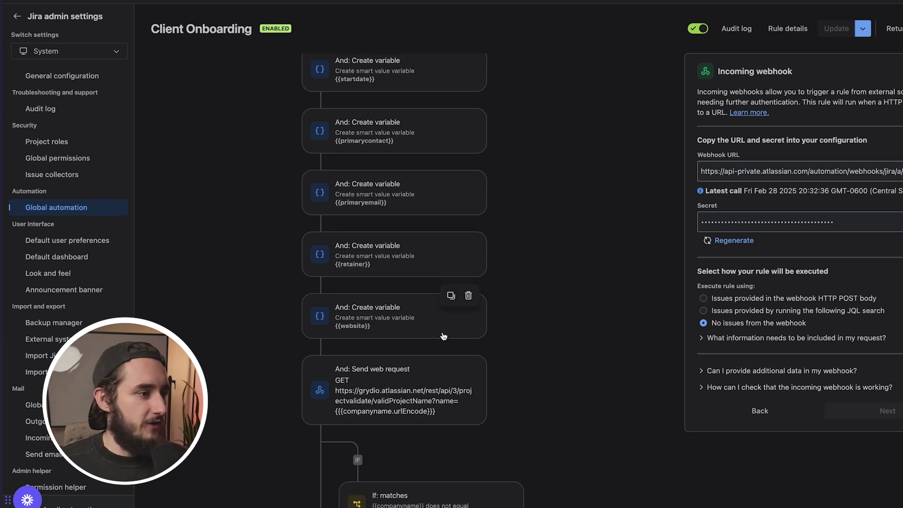
pyautogui.scroll(-1, 443, 335)
pyautogui.scroll(-2, 393, 362)
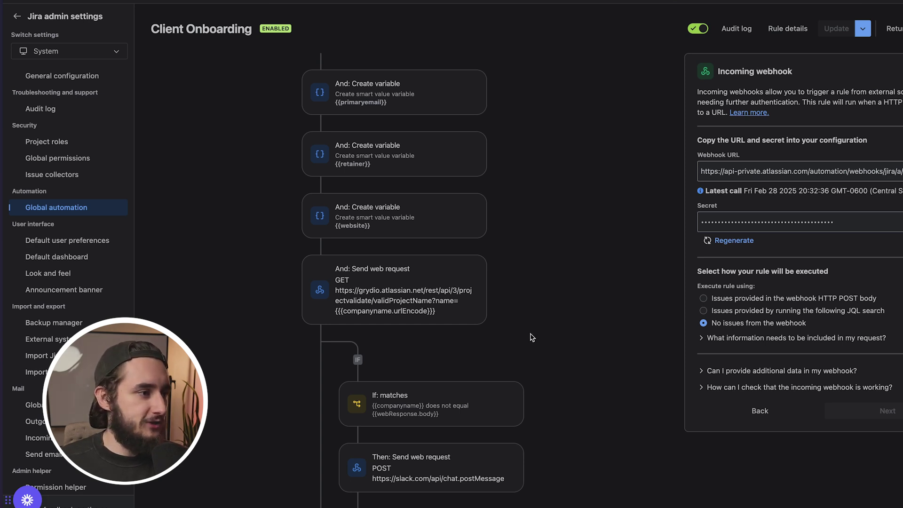
pyautogui.scroll(-5, 384, 301)
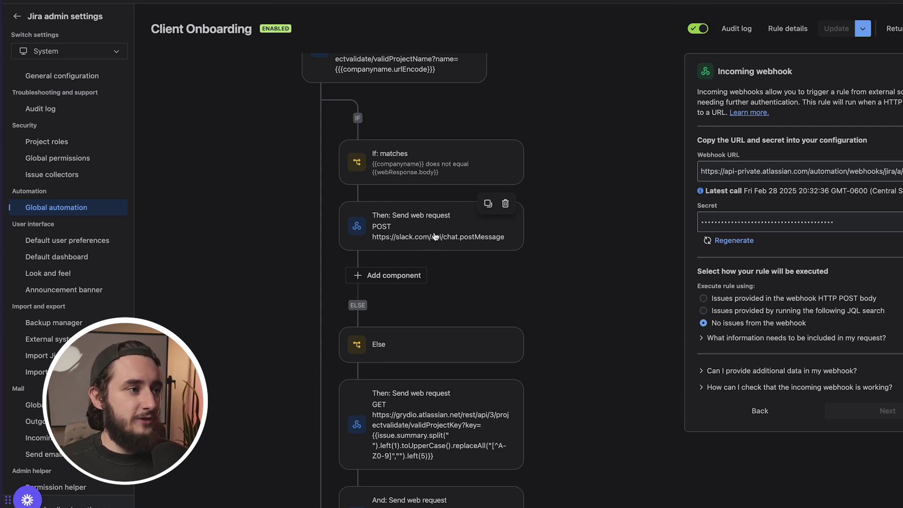
pyautogui.click(418, 220)
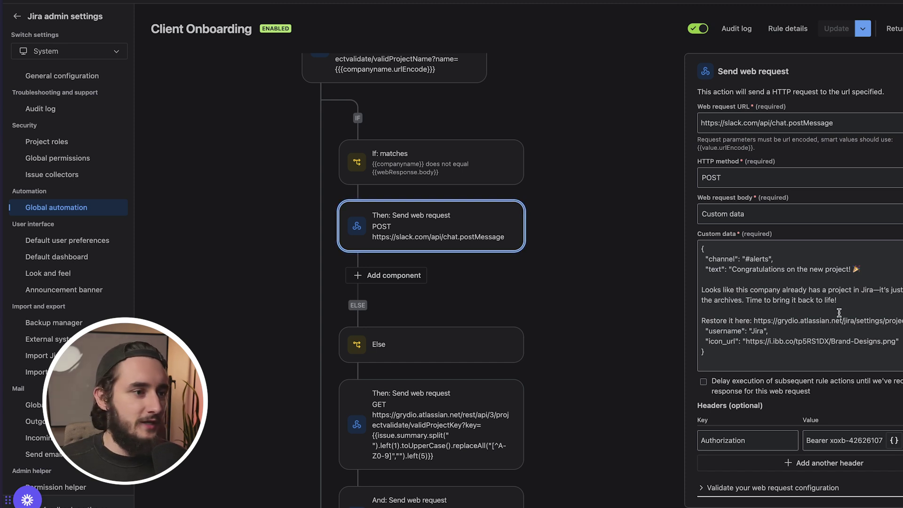
# Inspect the Else branch's web requests that validate the project key and create the Jira project
pyautogui.scroll(-3, 424, 418)
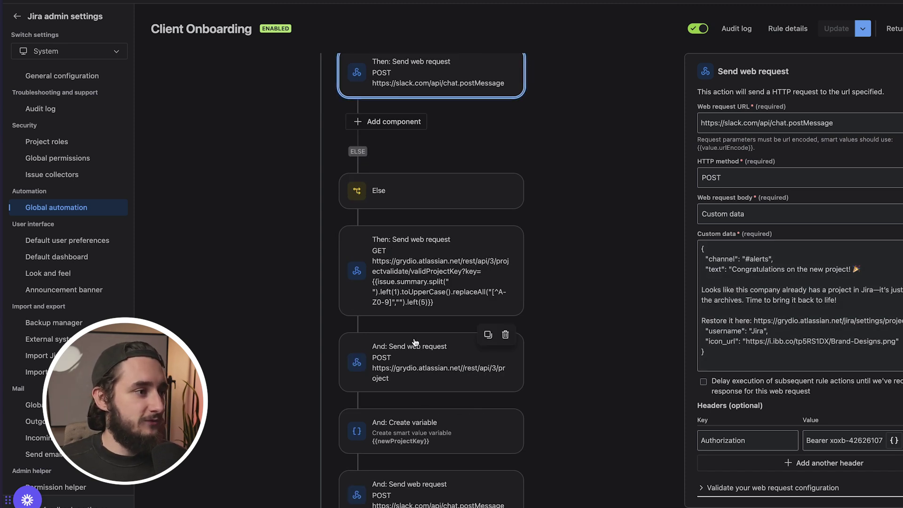
pyautogui.click(425, 295)
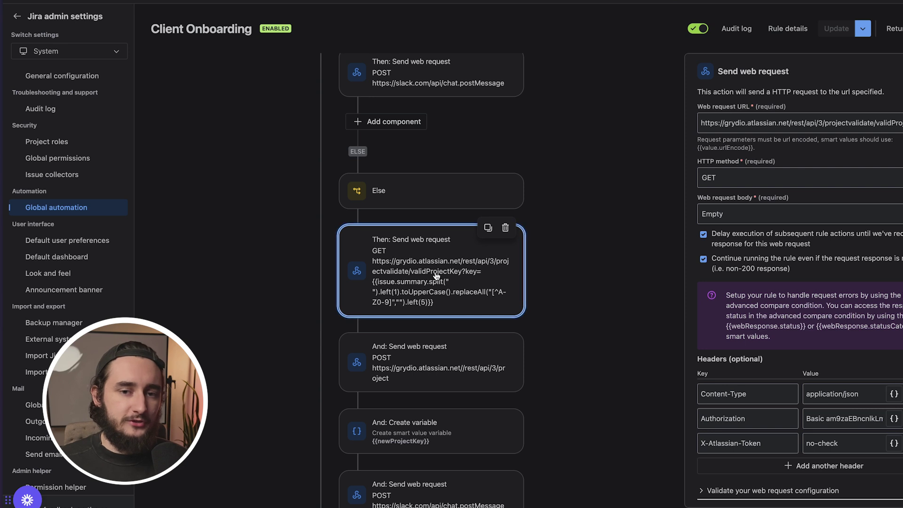
pyautogui.scroll(-1, 432, 282)
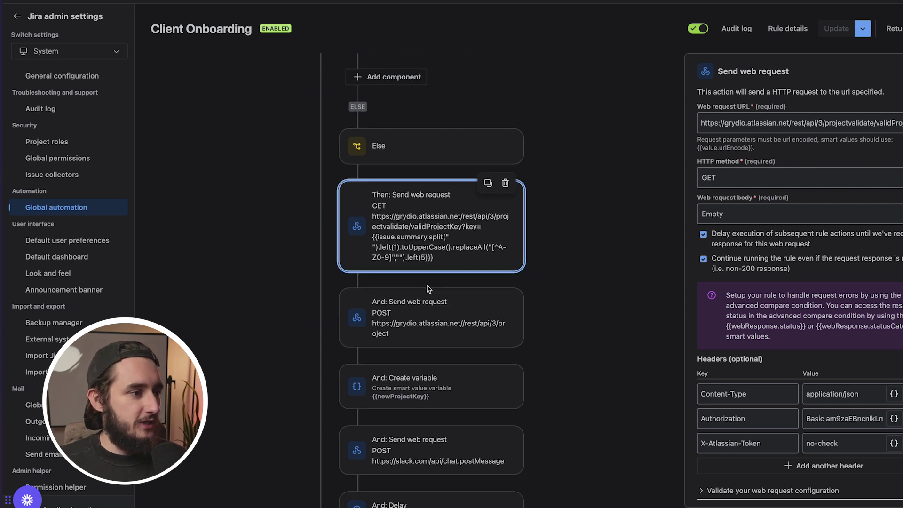
pyautogui.click(426, 314)
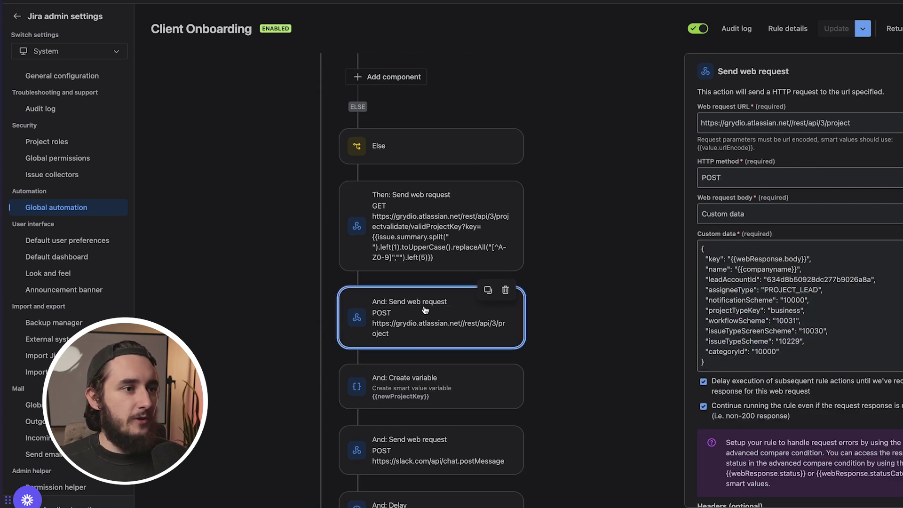
# Inspect the newProjectKey variable and the Slack chat.postMessage request that follows it
pyautogui.scroll(-1, 453, 347)
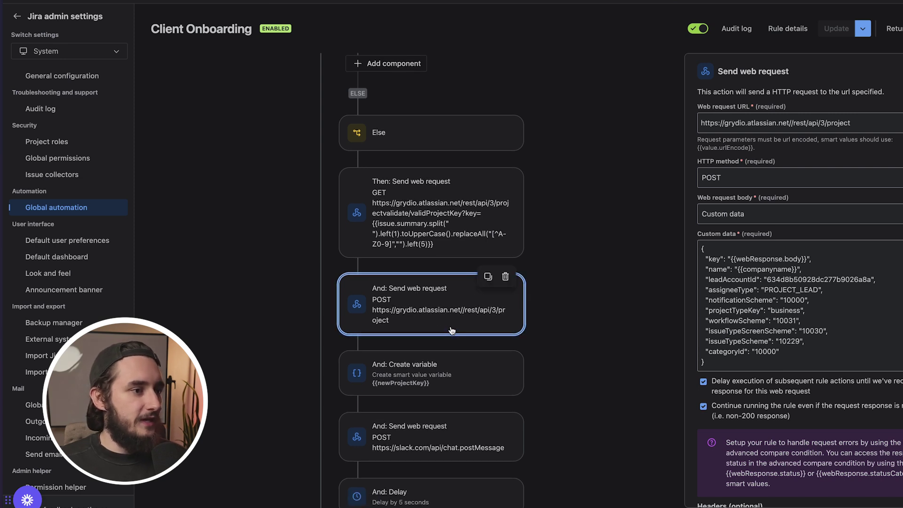
pyautogui.scroll(-4, 449, 334)
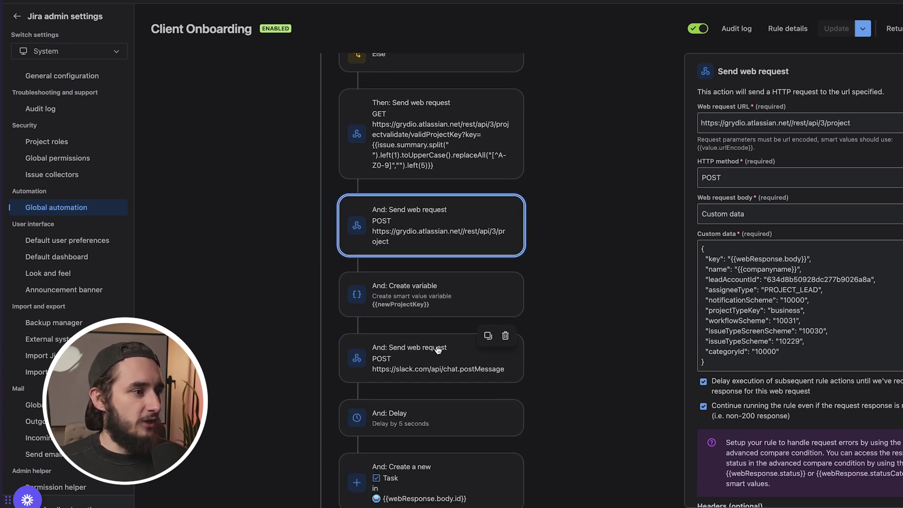
pyautogui.click(432, 315)
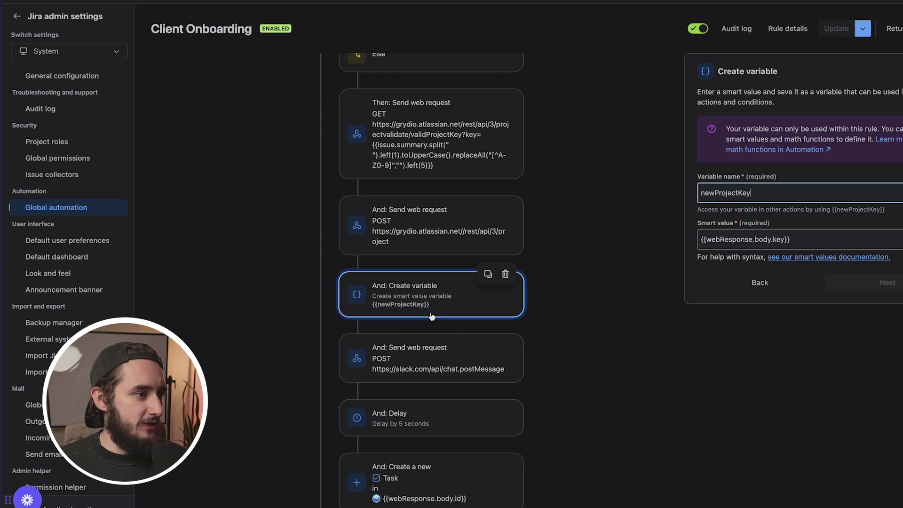
pyautogui.scroll(-1, 423, 321)
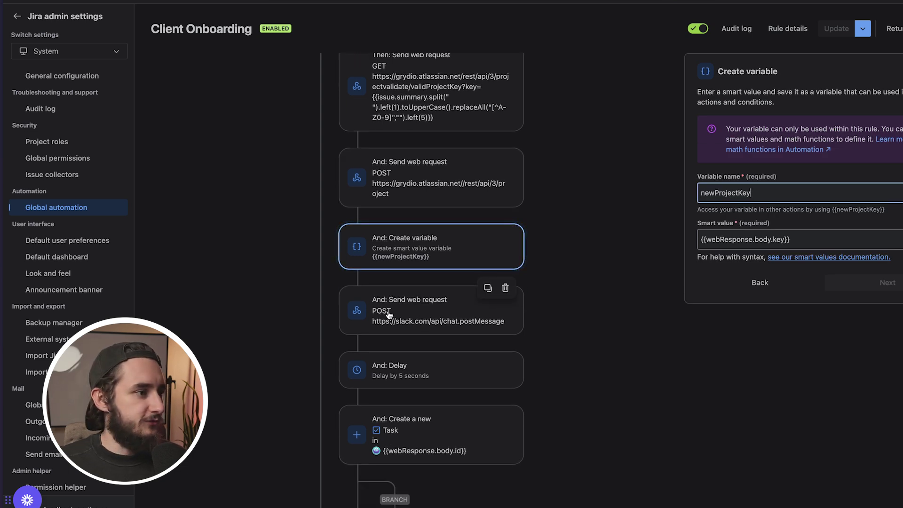
pyautogui.scroll(-2, 395, 317)
pyautogui.click(428, 250)
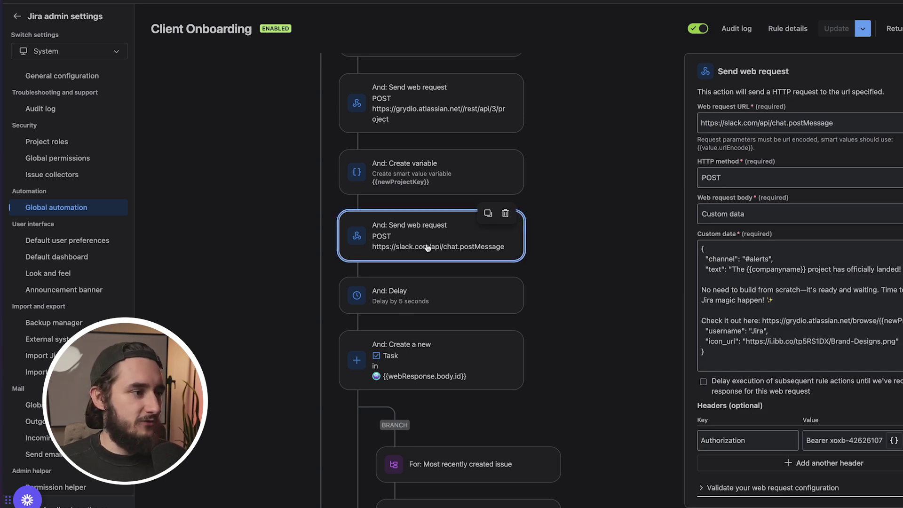
# Review the actions that create tasks in the new project and sub-tasks in the branch for the most recently created issue
pyautogui.scroll(-3, 431, 292)
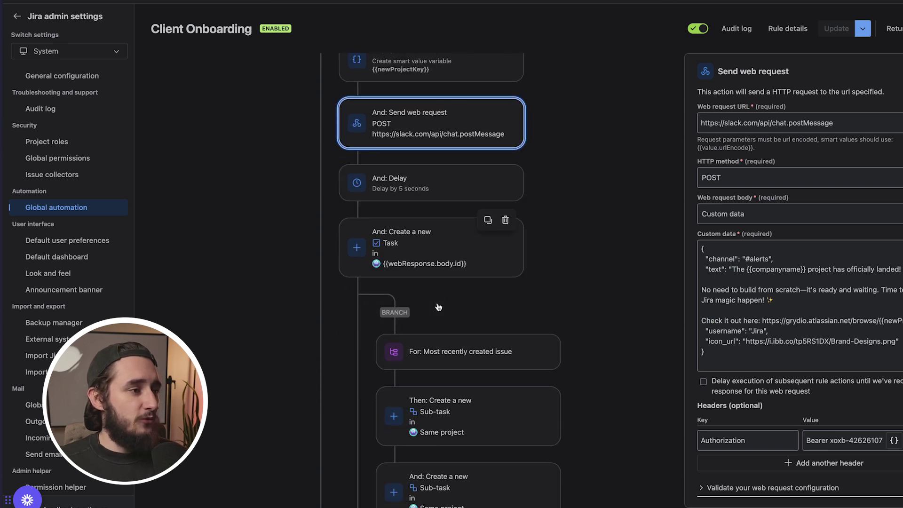
pyautogui.scroll(-4, 438, 306)
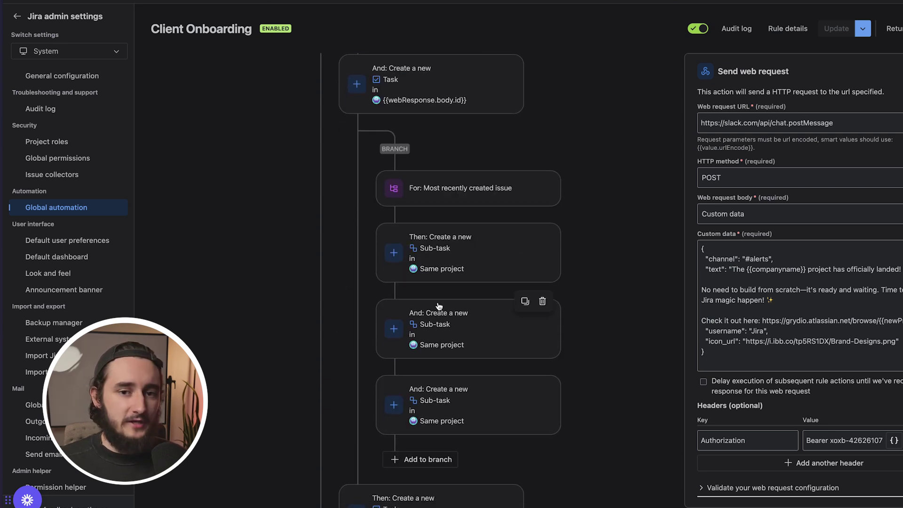
pyautogui.scroll(-8, 439, 306)
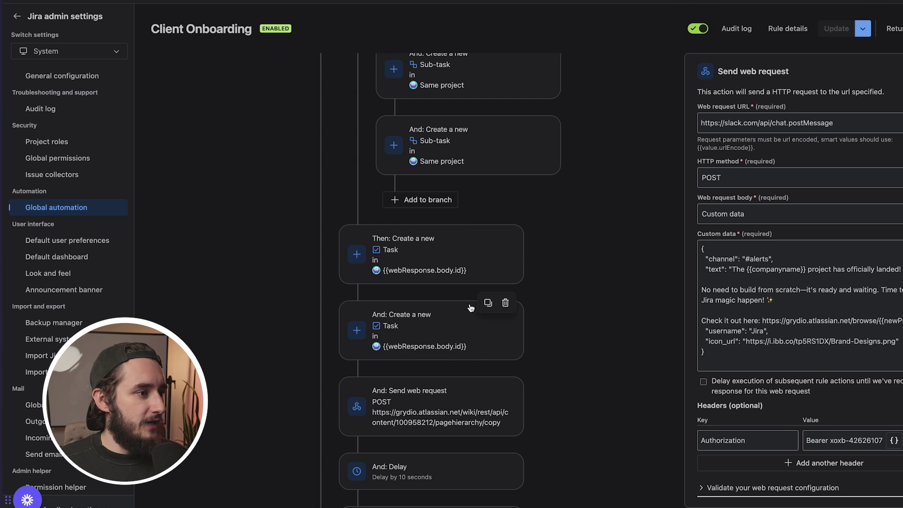
pyautogui.scroll(-6, 470, 308)
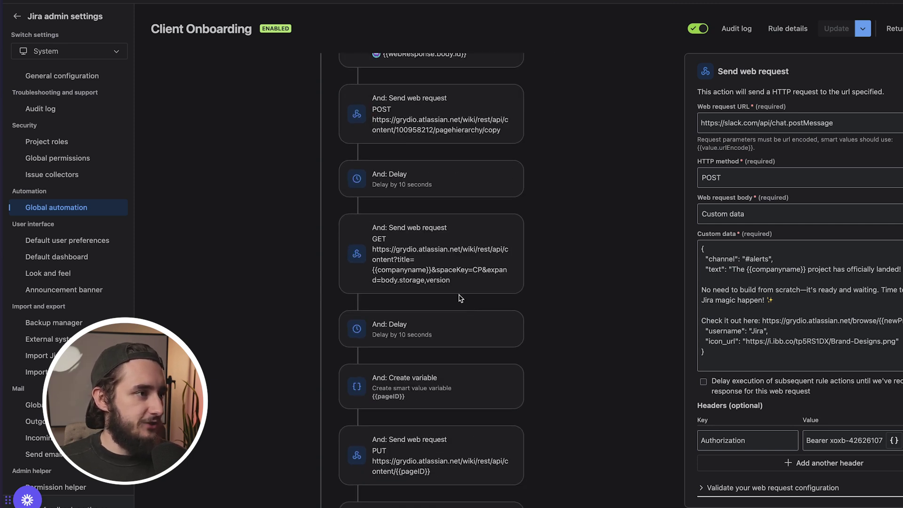
# Inspect the Confluence web requests that copy the template page hierarchy and look up the page by company name
pyautogui.scroll(1, 397, 280)
pyautogui.click(420, 164)
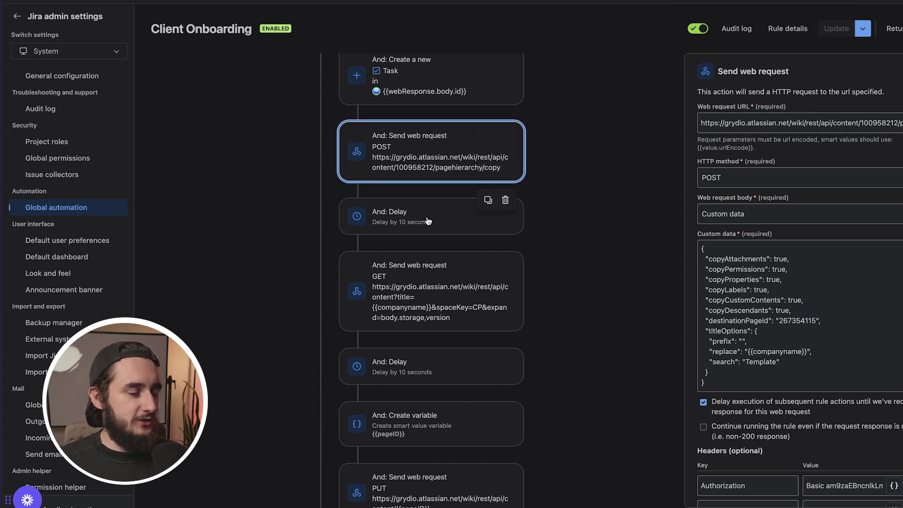
pyautogui.click(418, 271)
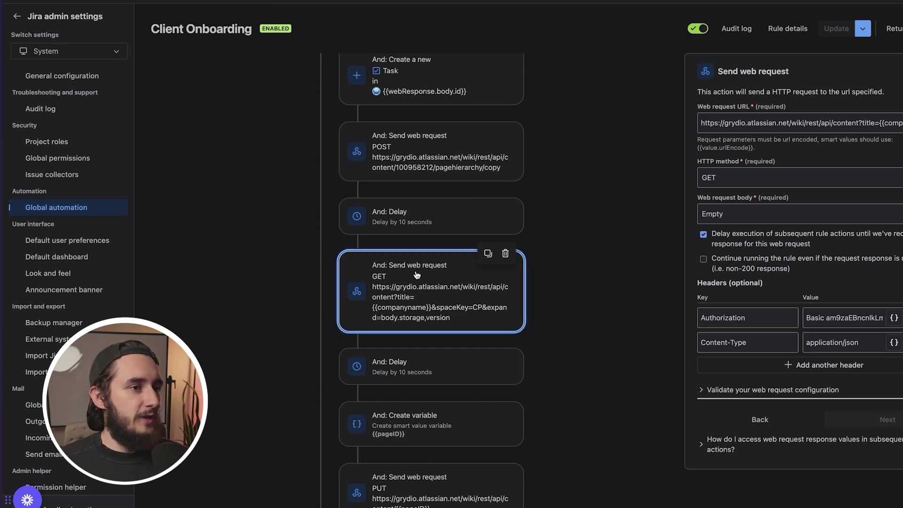
# Inspect the variable action that stores the Confluence page's ID as pageID
pyautogui.scroll(-1, 416, 275)
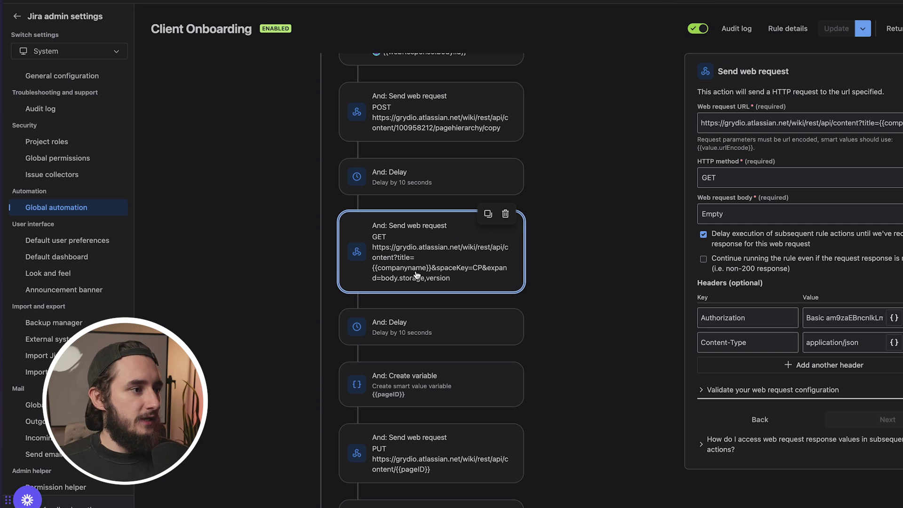
pyautogui.scroll(-1, 416, 275)
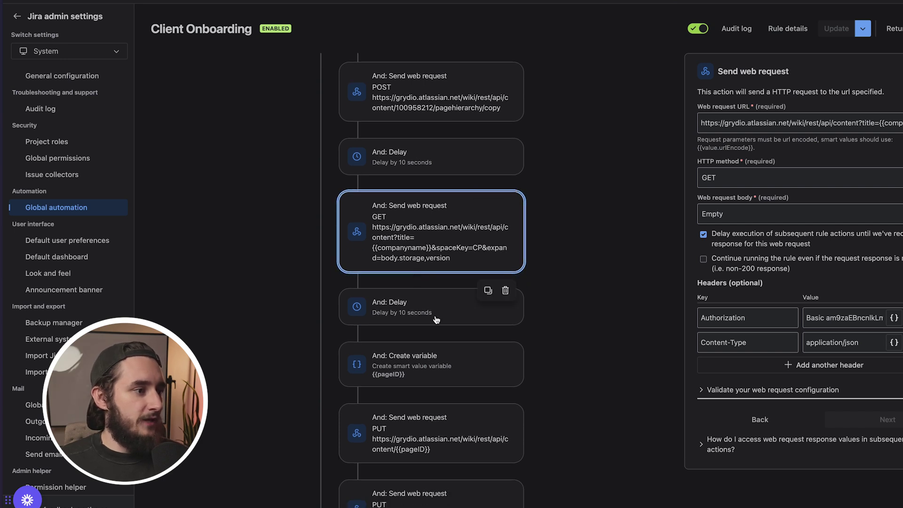
pyautogui.click(443, 367)
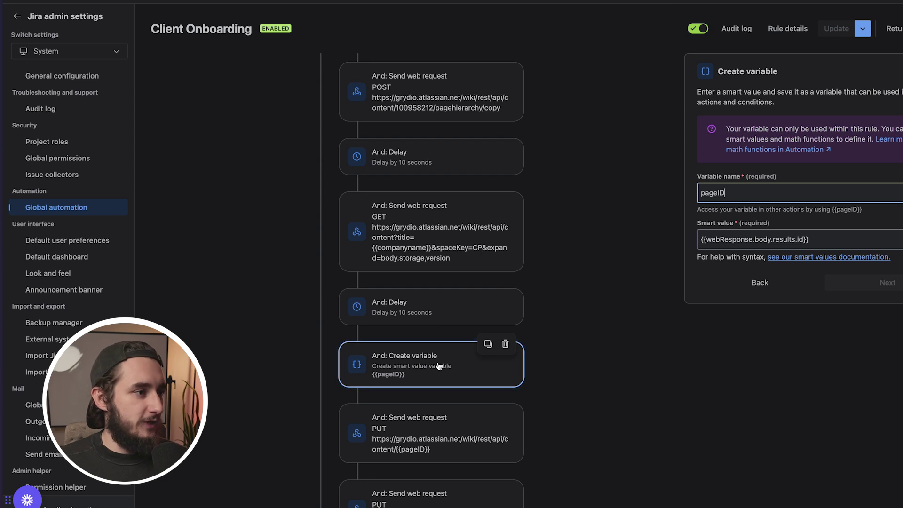
# Examine the custom data of the two final PUT requests that update the Confluence page by pageID
pyautogui.scroll(-2, 438, 366)
pyautogui.scroll(-3, 438, 366)
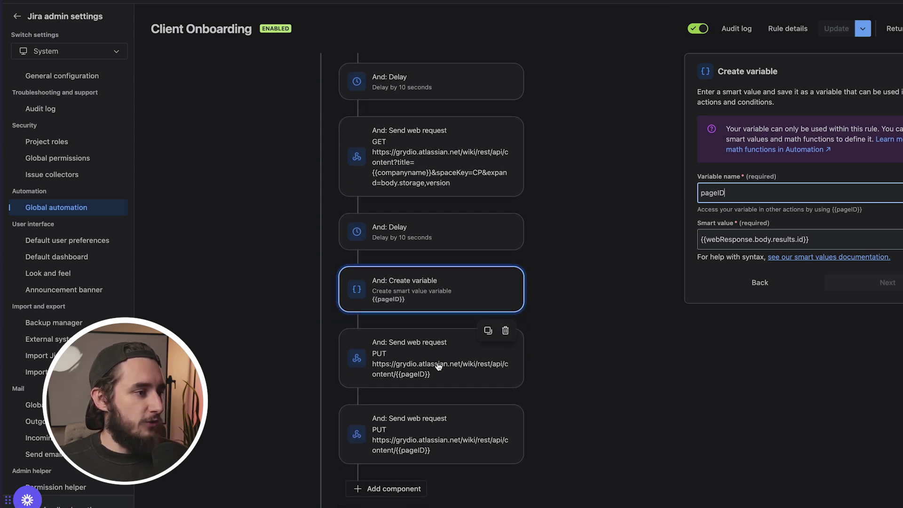
pyautogui.click(437, 330)
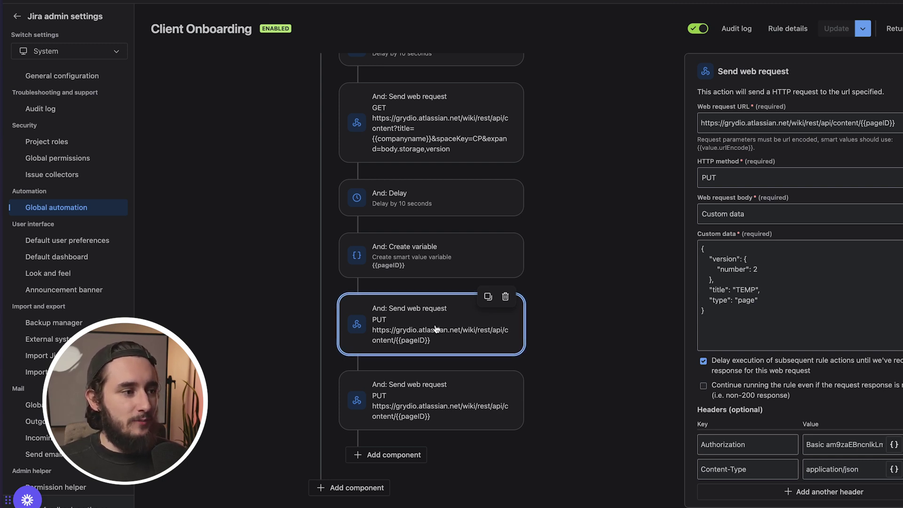
pyautogui.click(426, 376)
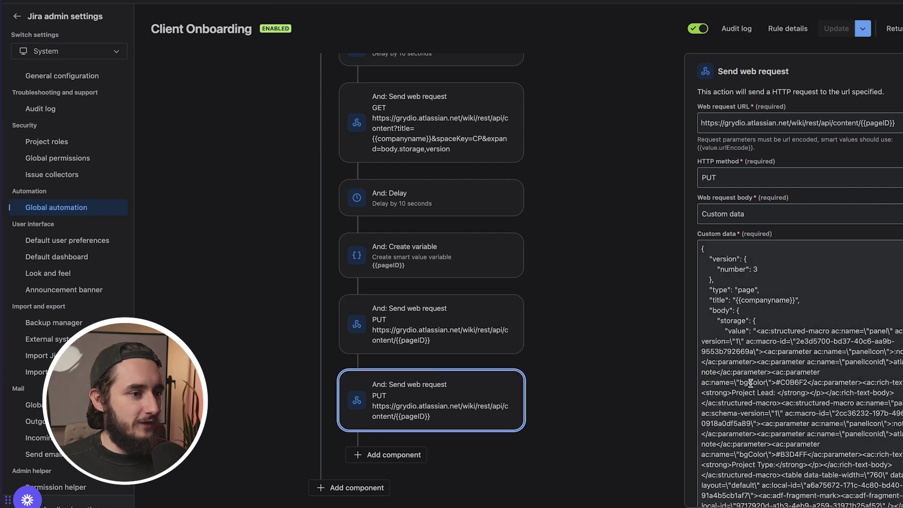
pyautogui.scroll(-2, 751, 383)
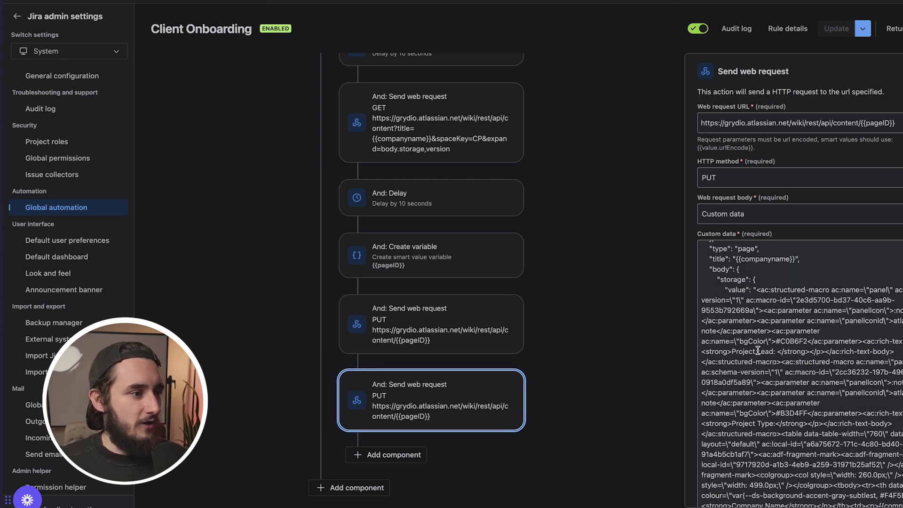
pyautogui.click(483, 350)
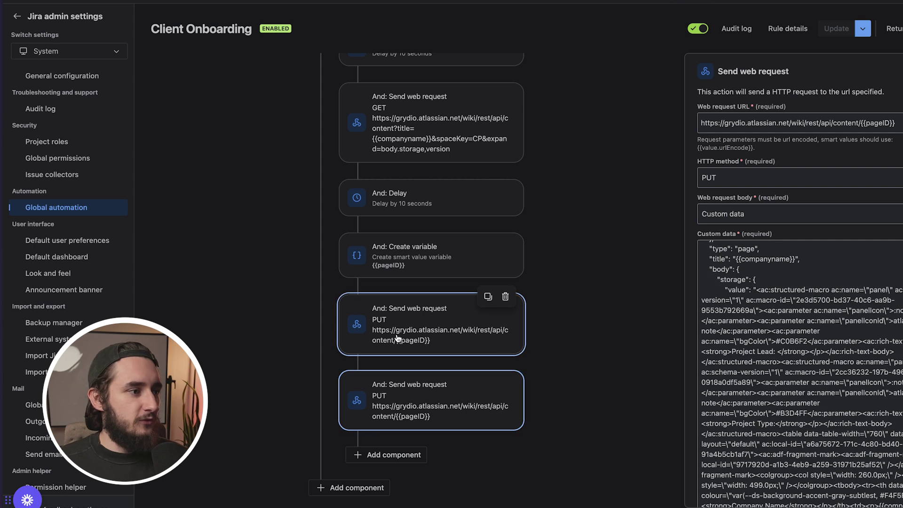
pyautogui.click(450, 396)
pyautogui.scroll(-2, 842, 369)
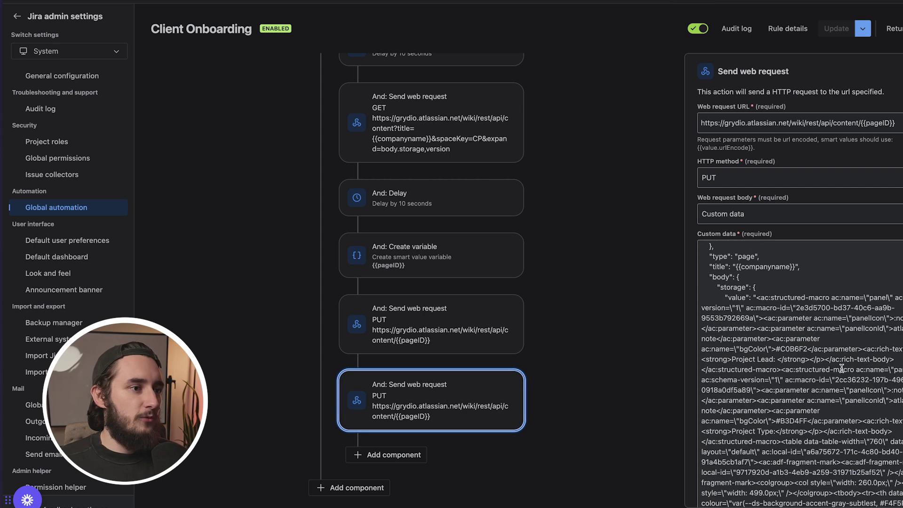
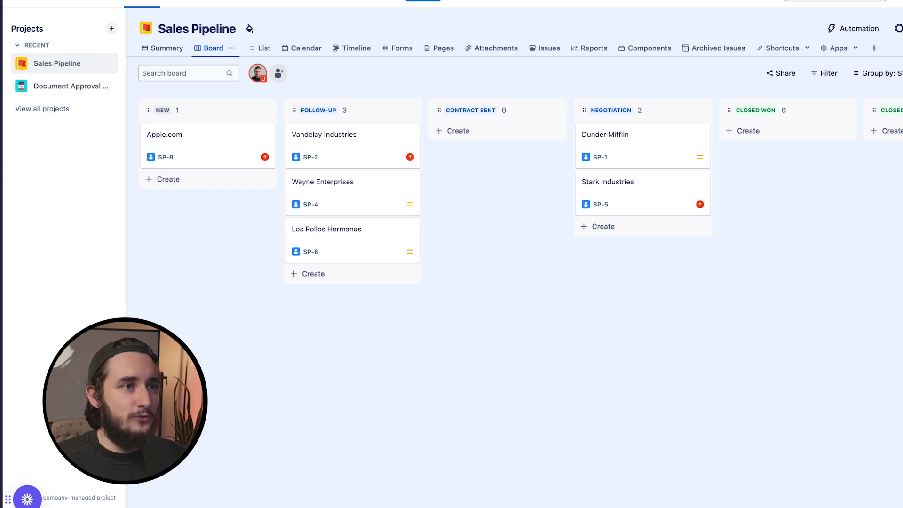
# Go to Jira's global automation settings and start creating a new rule
pyautogui.click(899, 29)
pyautogui.click(802, 153)
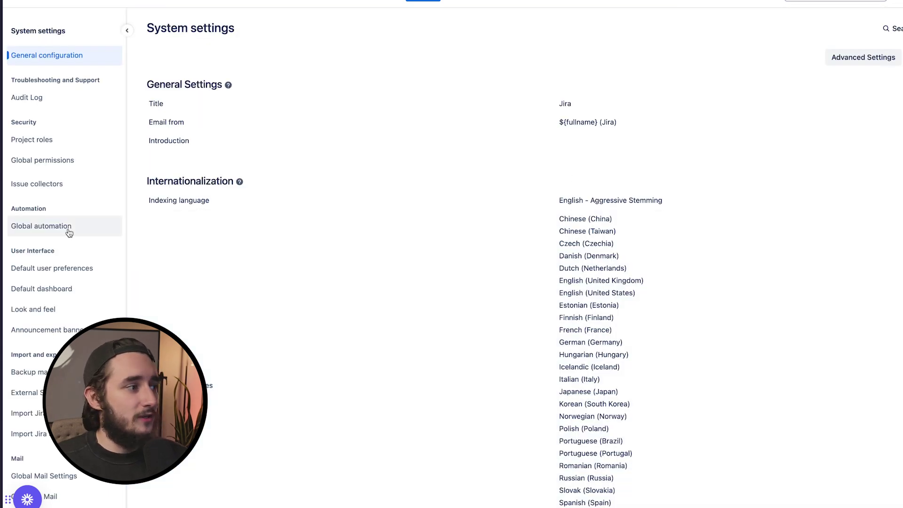
pyautogui.click(68, 234)
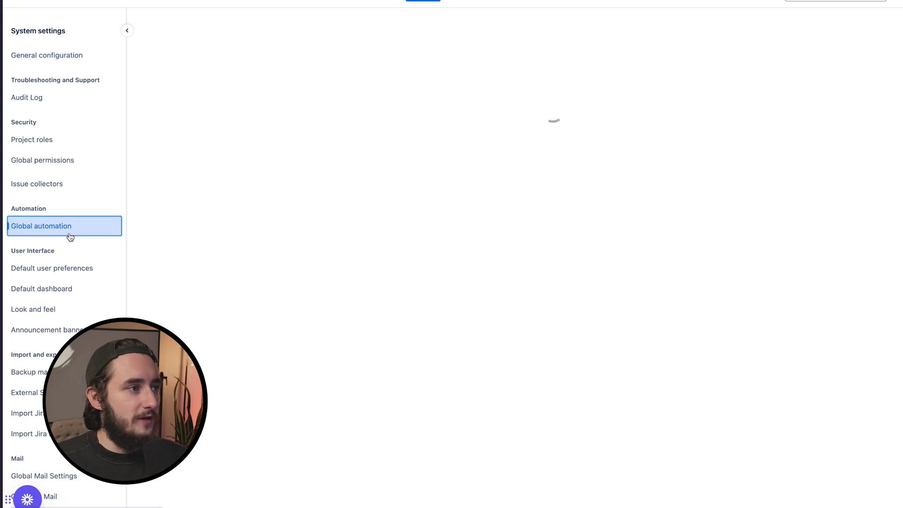
pyautogui.click(899, 27)
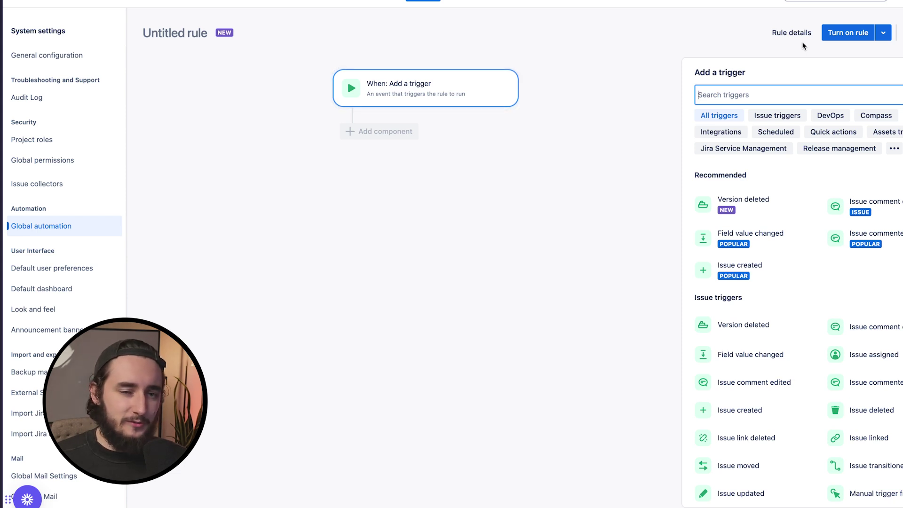
# Set the rule's trigger to Issue transitioned, with the To status Closed Won
pyautogui.write('tra')
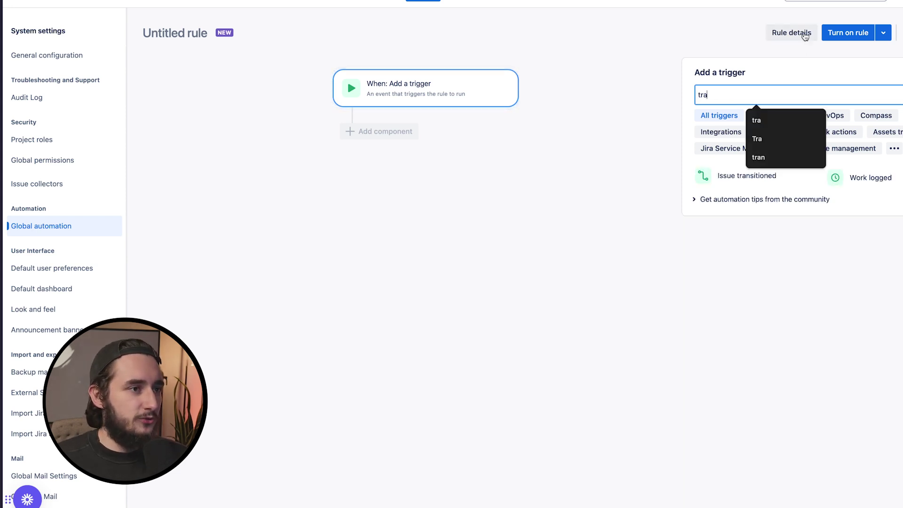
pyautogui.click(732, 175)
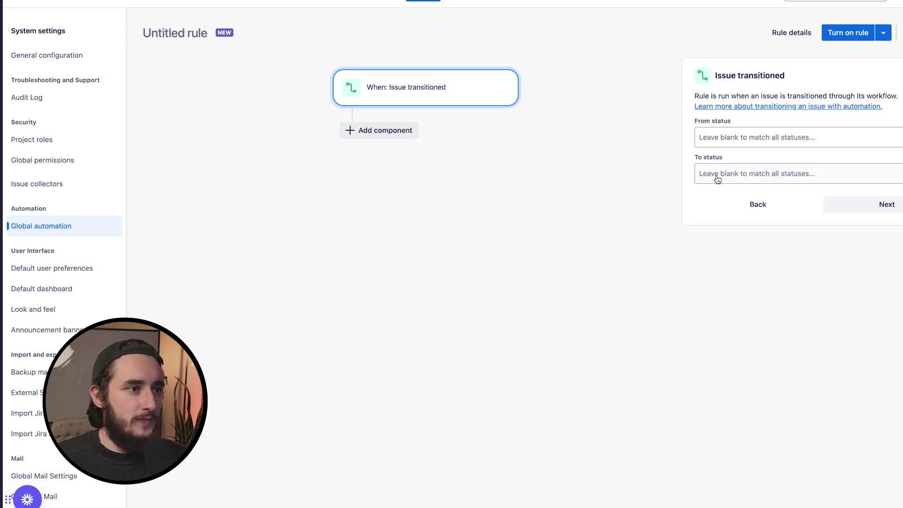
pyautogui.click(717, 179)
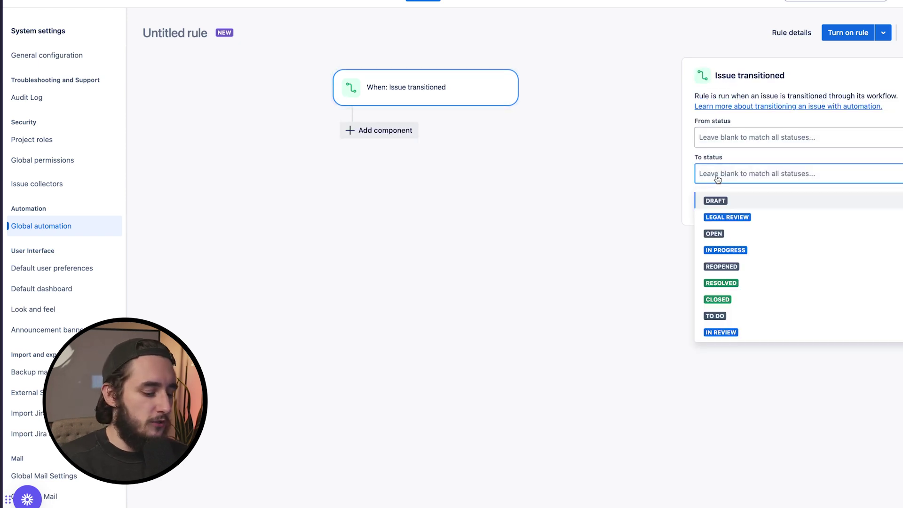
pyautogui.write('won')
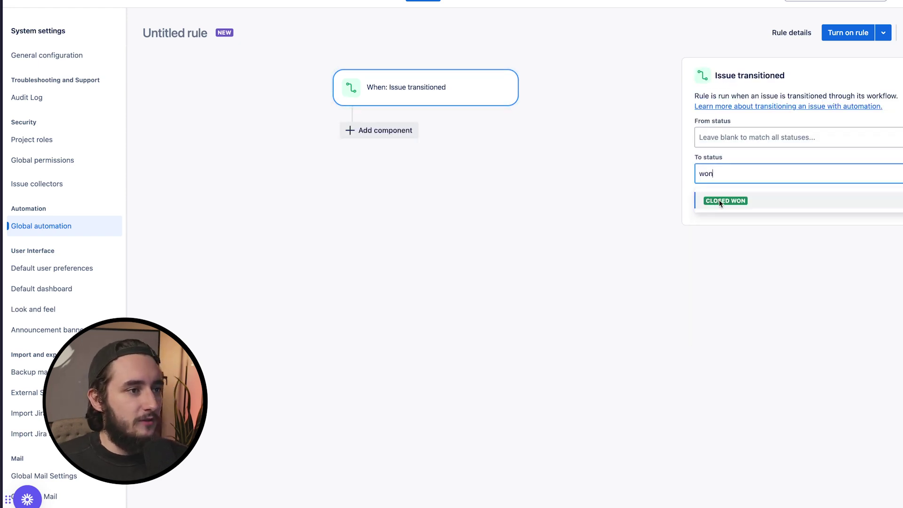
pyautogui.click(719, 201)
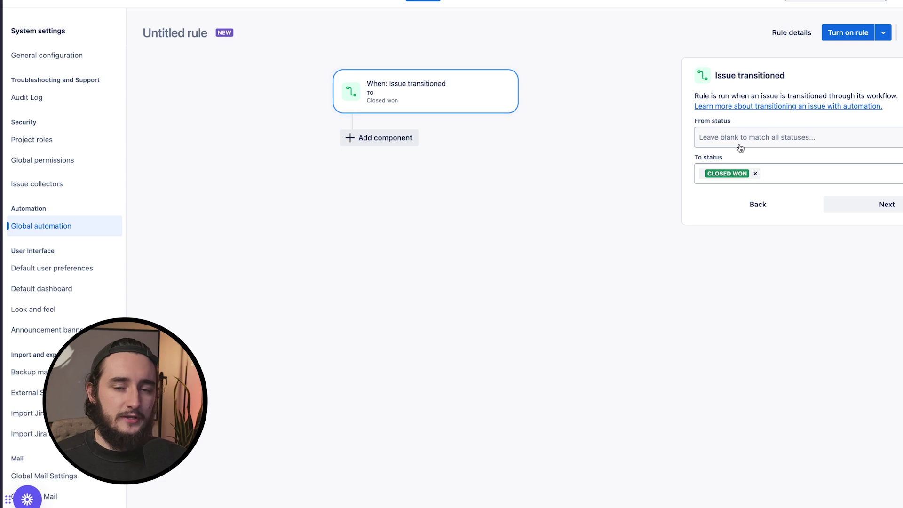
# Add an issue fields condition below the trigger requiring that Project equals Sales Pipeline (SP)
pyautogui.click(413, 143)
pyautogui.click(710, 138)
pyautogui.click(767, 131)
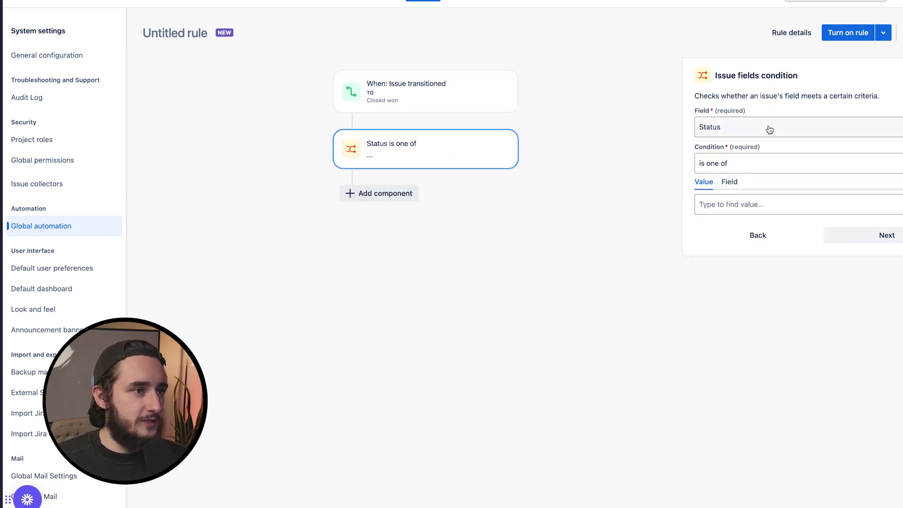
pyautogui.click(769, 130)
pyautogui.write('pro')
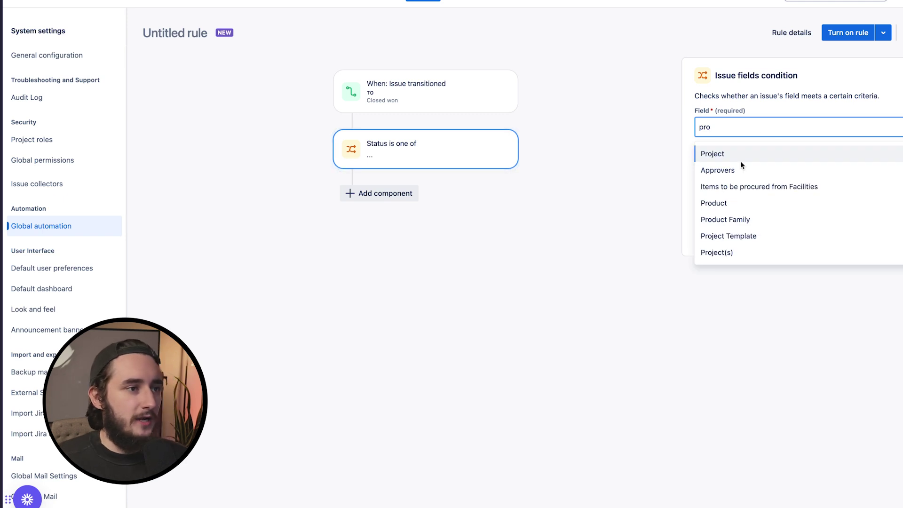
pyautogui.click(744, 154)
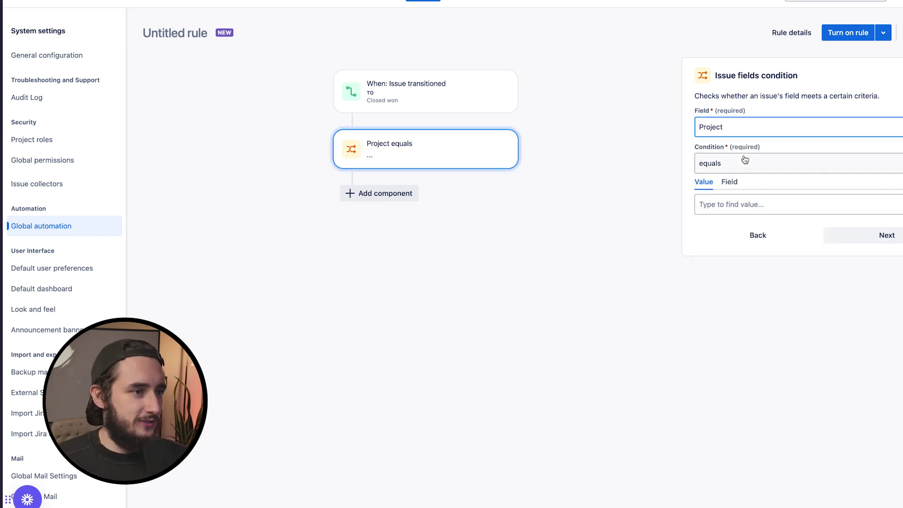
pyautogui.click(730, 206)
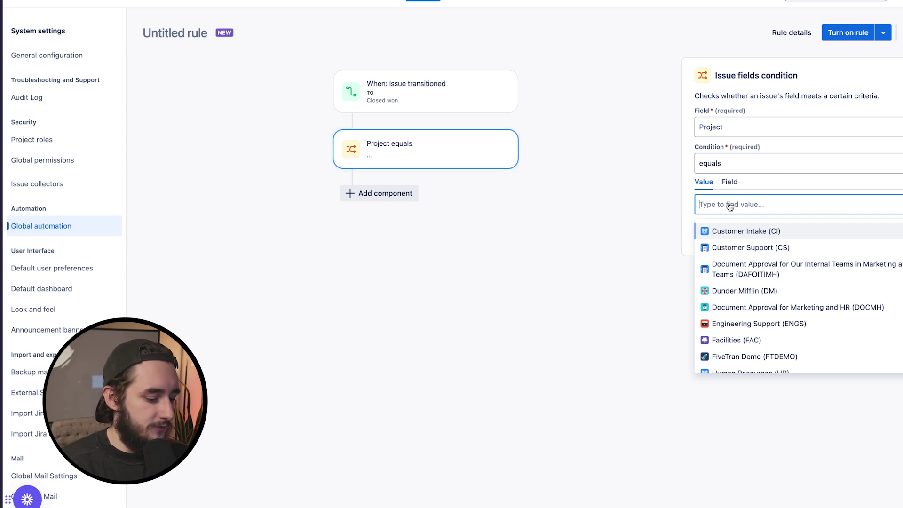
pyautogui.write('sal')
pyautogui.click(752, 231)
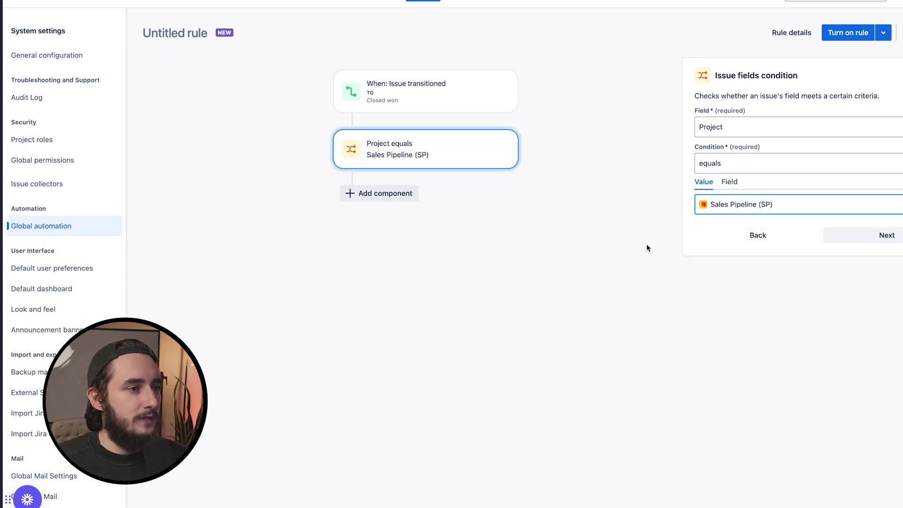
pyautogui.moveTo(456, 161)
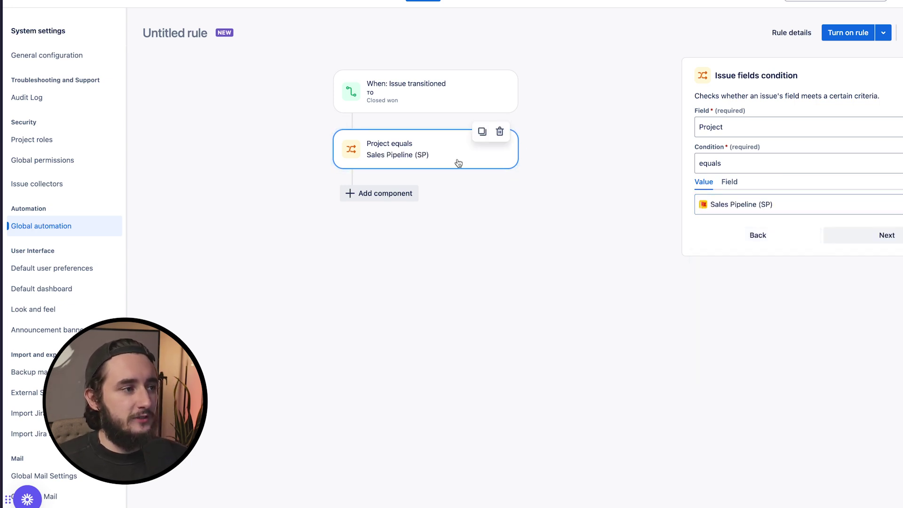
pyautogui.click(416, 110)
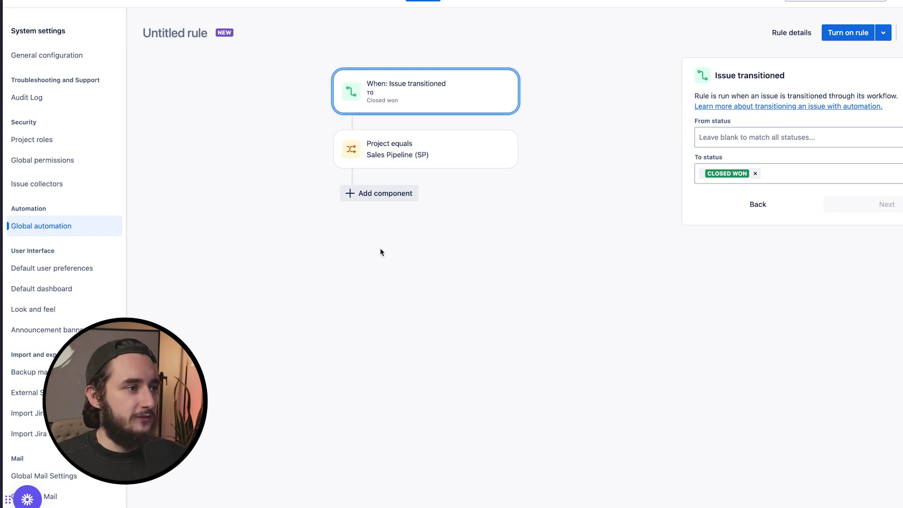
# Add a Create variable action after the condition and set its smart value to {{issue.summary}}
pyautogui.click(390, 198)
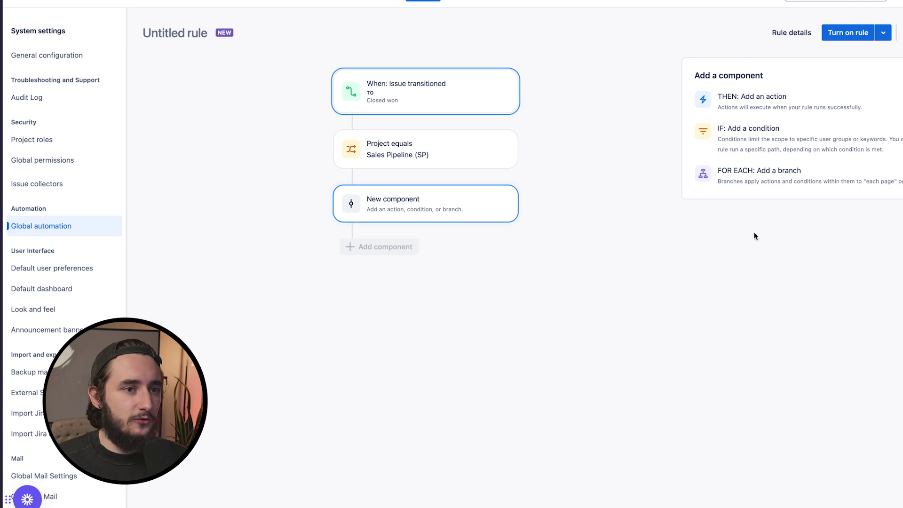
pyautogui.click(792, 113)
pyautogui.write('var')
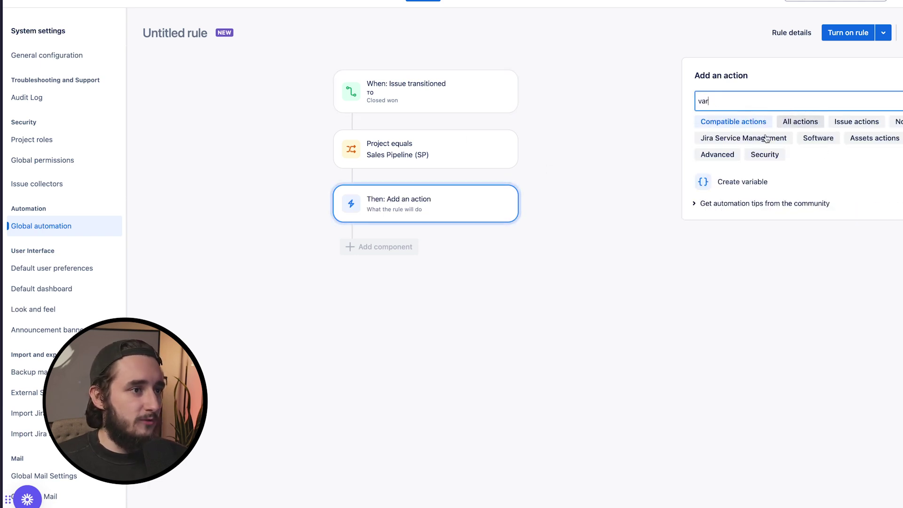
pyautogui.click(753, 175)
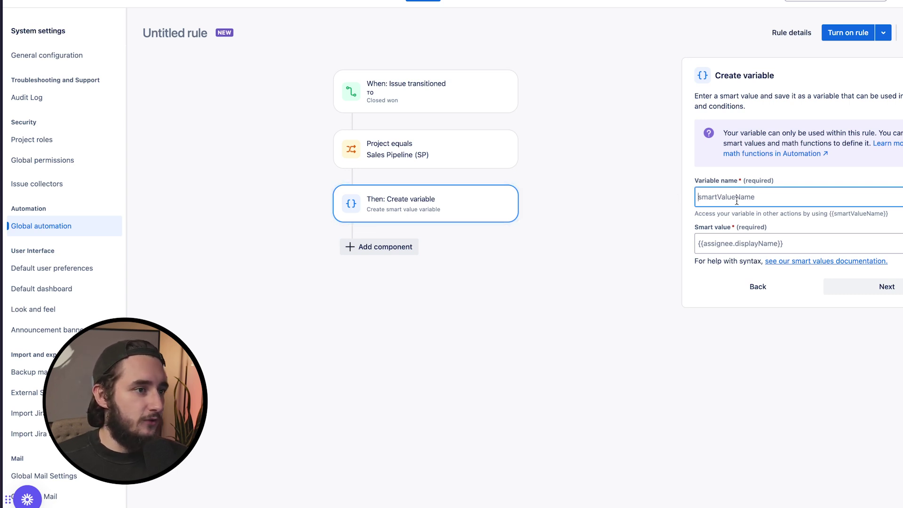
pyautogui.click(751, 245)
pyautogui.write('{')
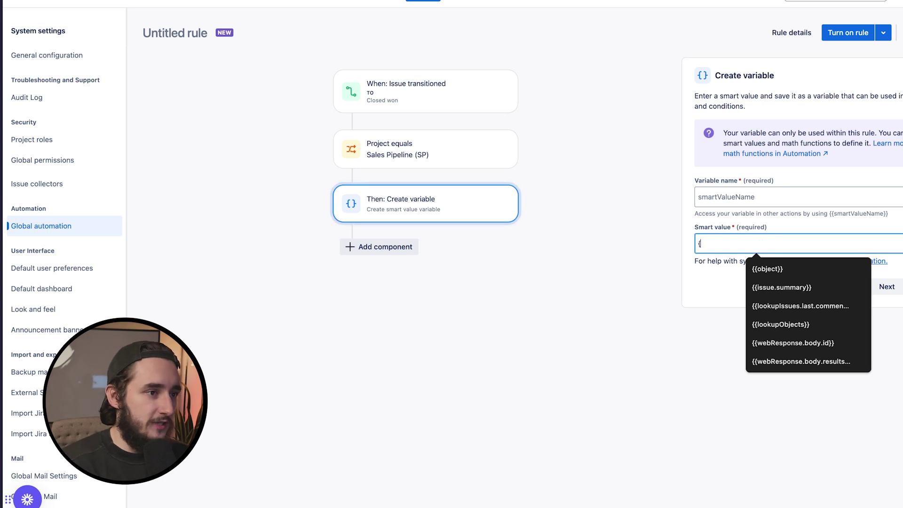
pyautogui.write('{issue.summar')
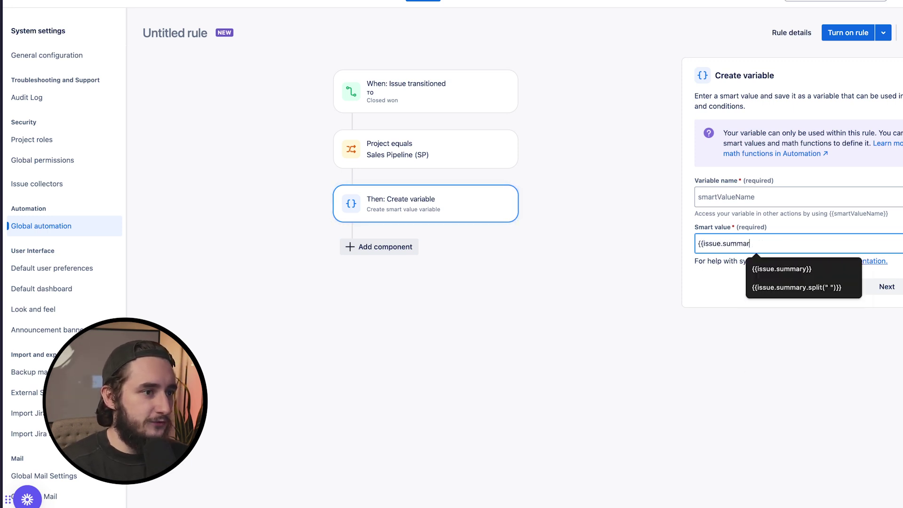
pyautogui.write('y}}')
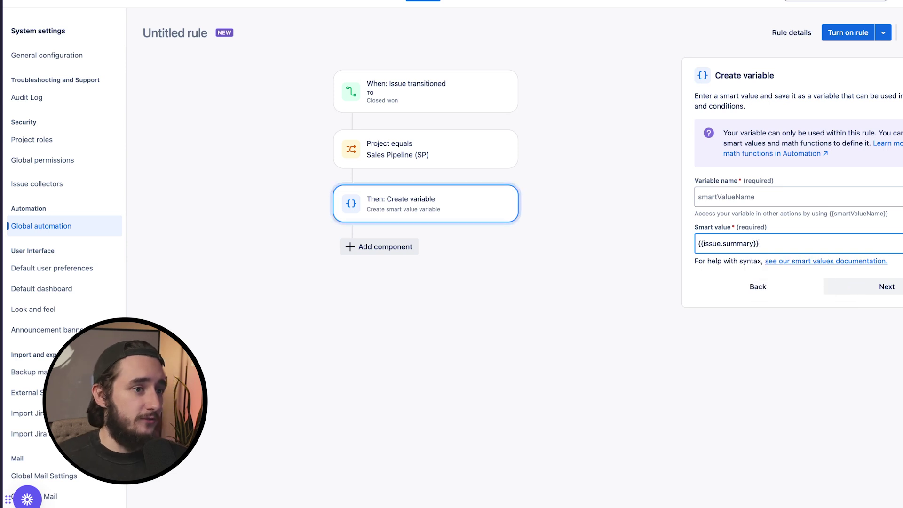
# Search the available smart values for "summ" and close the list
pyautogui.click(896, 243)
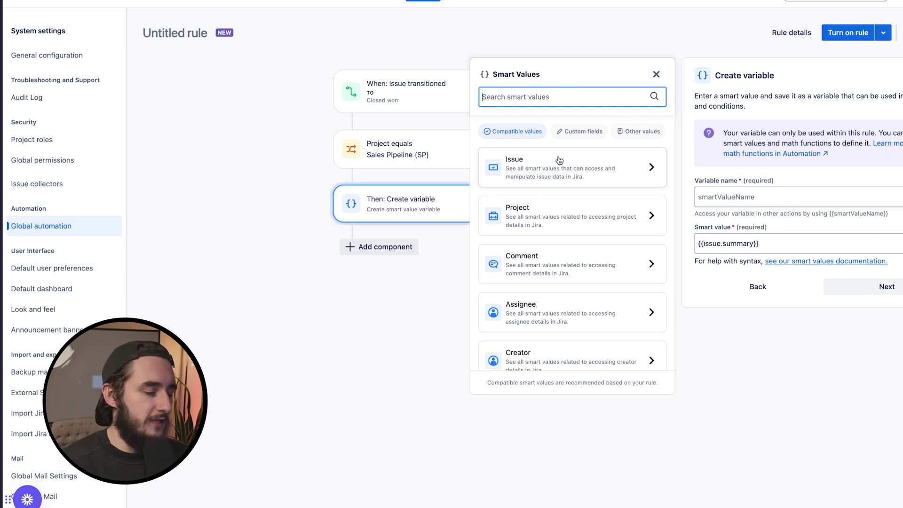
pyautogui.write('summ')
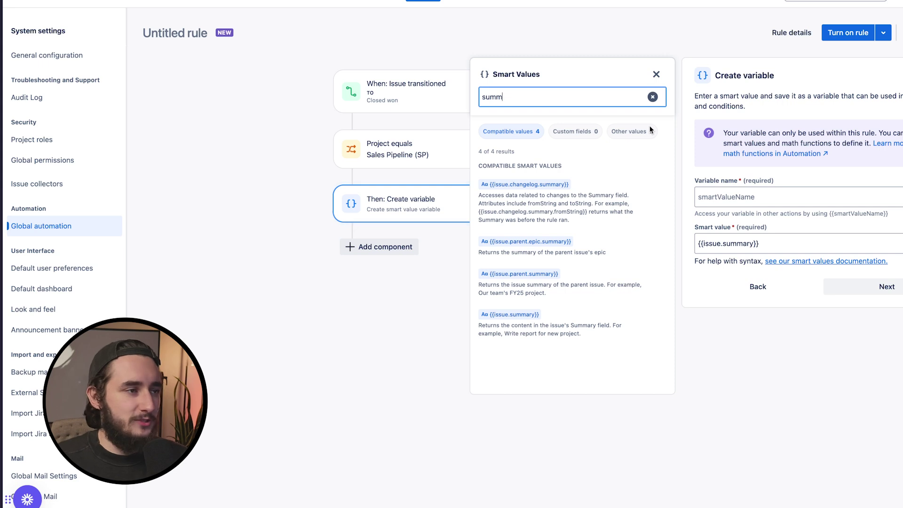
pyautogui.click(656, 74)
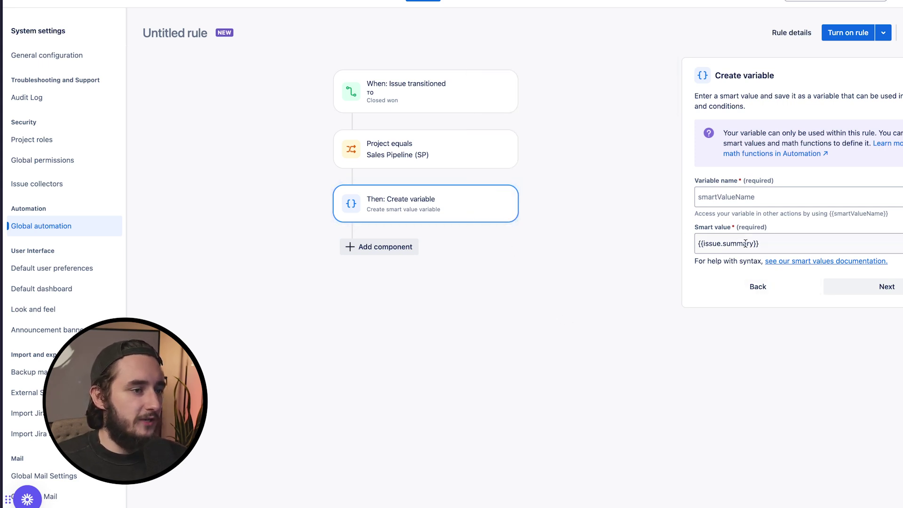
# Name the new variable companyName
pyautogui.click(777, 201)
pyautogui.write('comp')
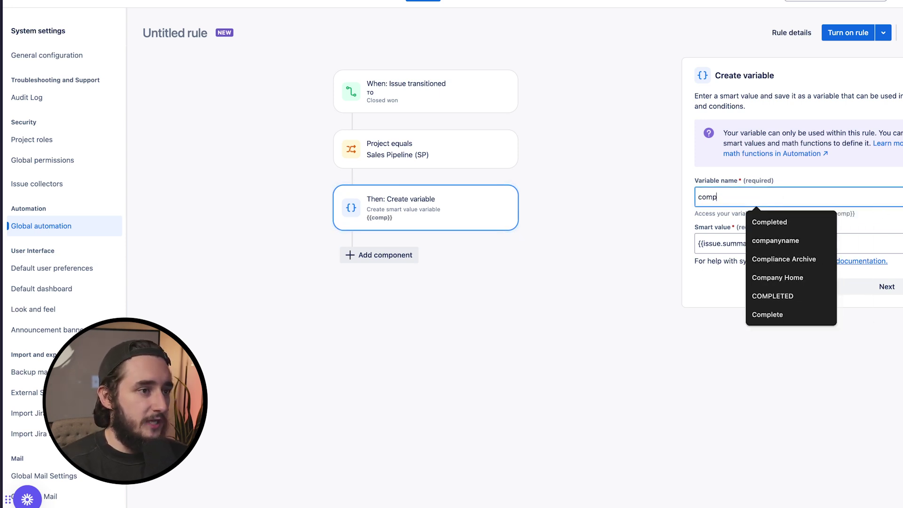
pyautogui.write('anyname')
pyautogui.press('BackSpace')
pyautogui.press('BackSpace')
pyautogui.press('BackSpace')
pyautogui.press('BackSpace')
pyautogui.write('Name')
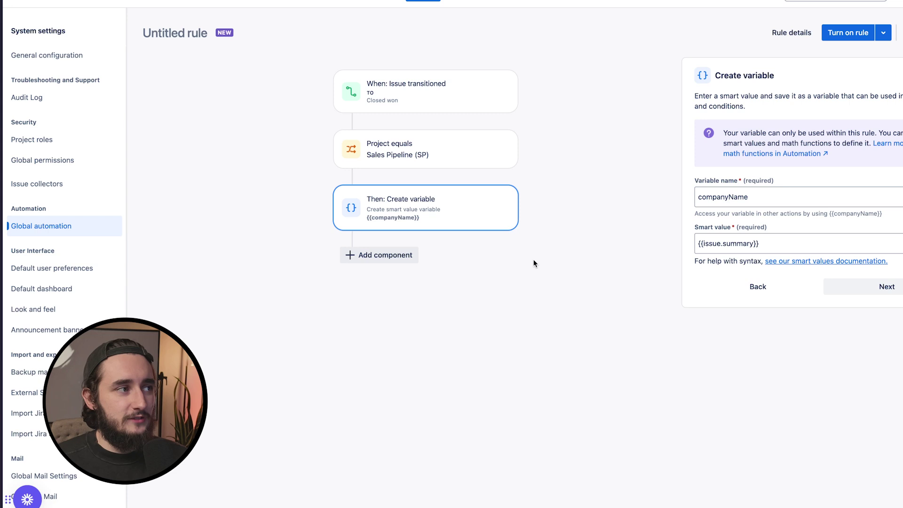
# Add a Send web request action after the variable and set its HTTP method to GET
pyautogui.click(391, 260)
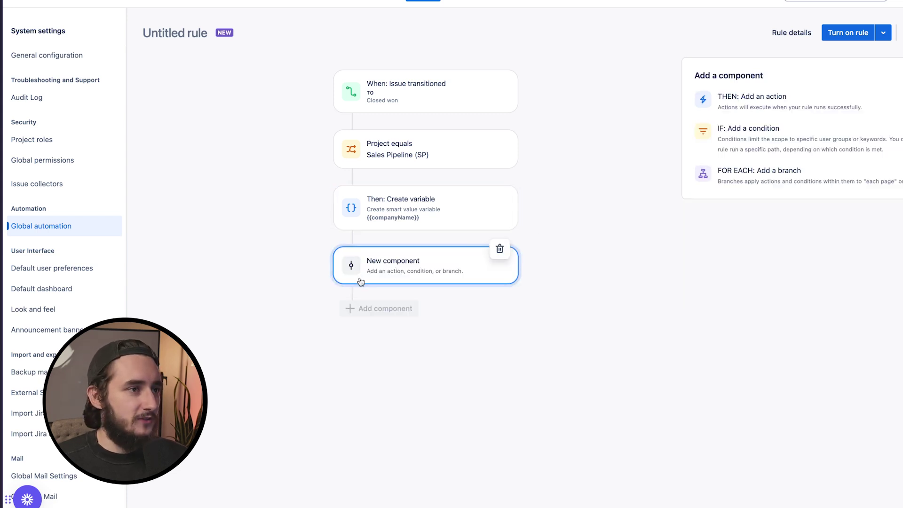
pyautogui.click(768, 107)
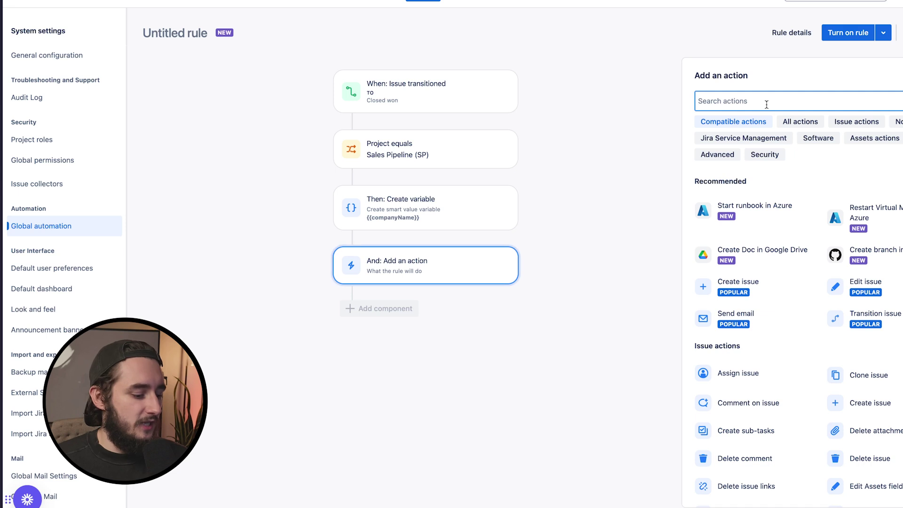
pyautogui.write('web')
pyautogui.click(727, 178)
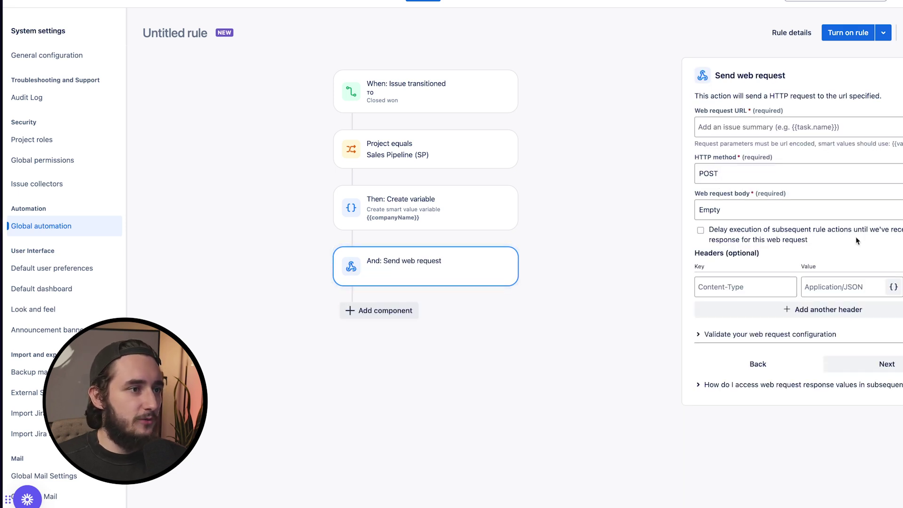
pyautogui.click(732, 178)
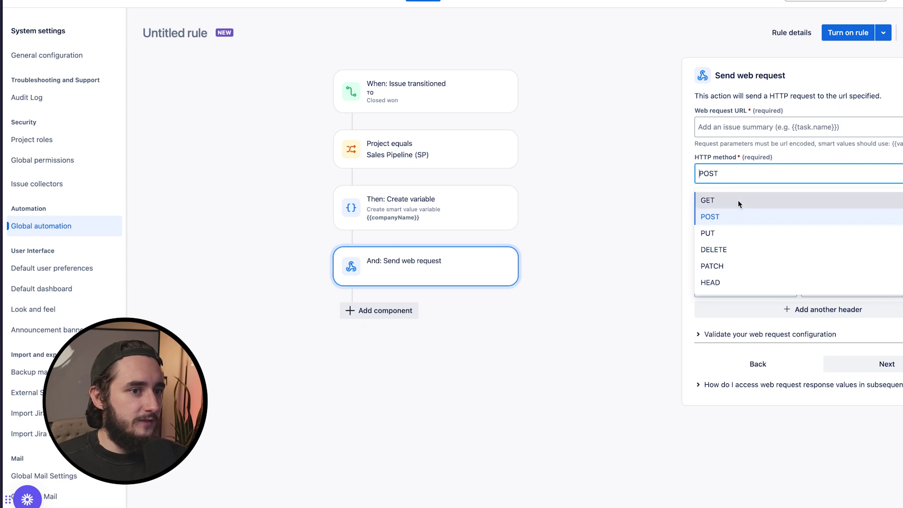
pyautogui.click(738, 200)
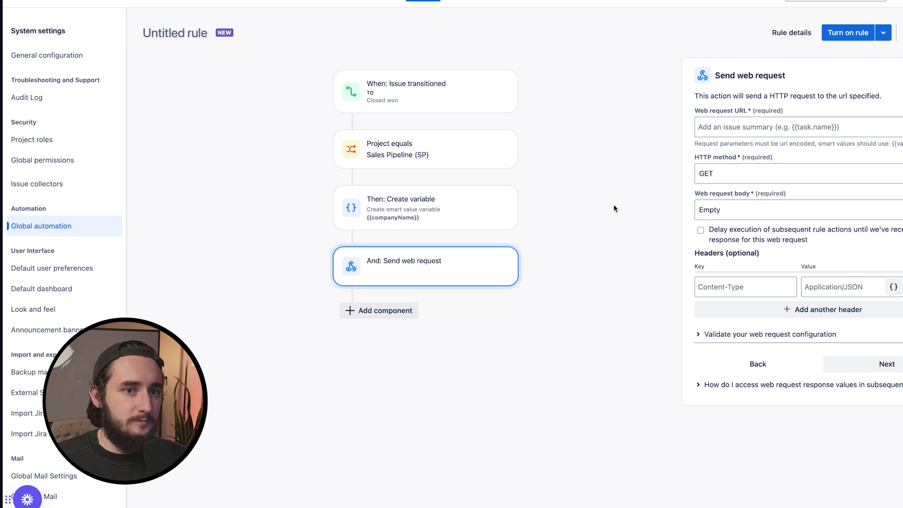
pyautogui.click(777, 128)
pyautogui.write('https://grydio.atlassian.net/rest/api/3/projectvalidate/validProjectName?name={{{companyname.urlEncode}}}')
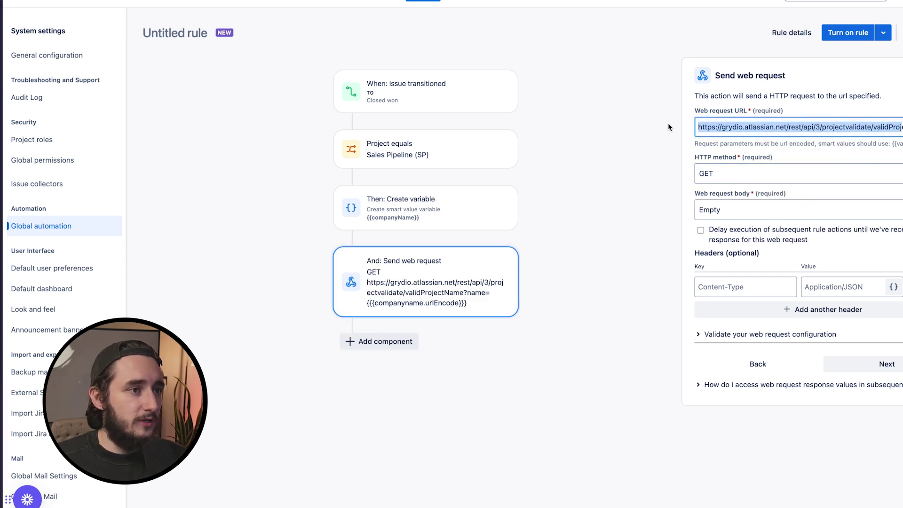
pyautogui.moveTo(697, 127); pyautogui.dragTo(902, 128)
pyautogui.click(876, 128)
pyautogui.click(902, 127)
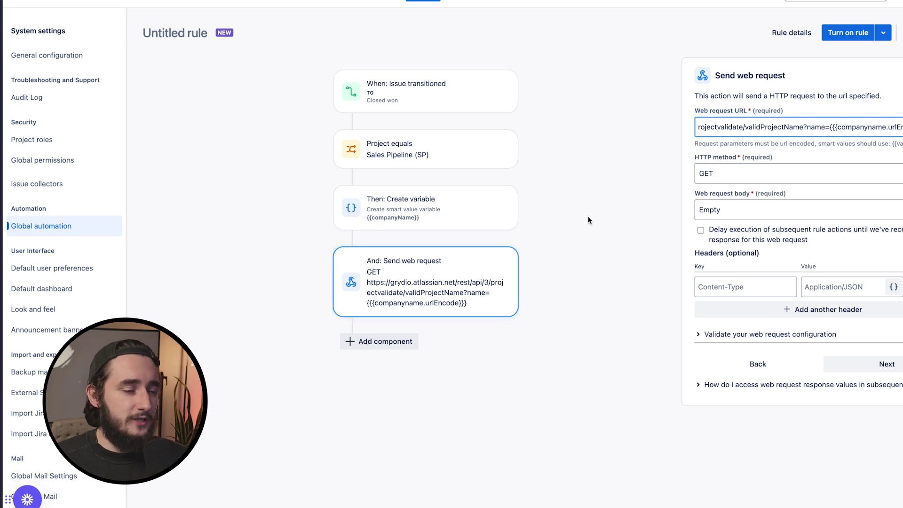
# Make the web request delay subsequent rule actions until a response arrives and continue the rule even on a non-200 response
pyautogui.click(748, 232)
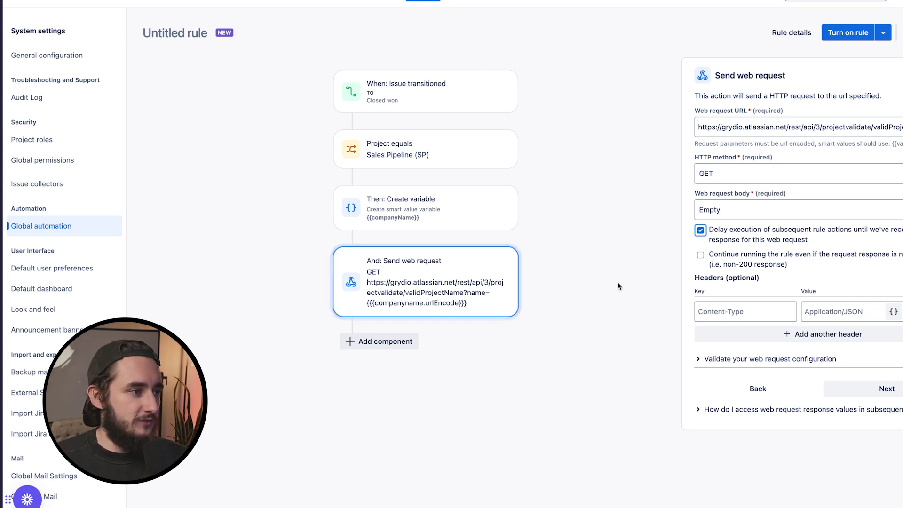
pyautogui.click(700, 256)
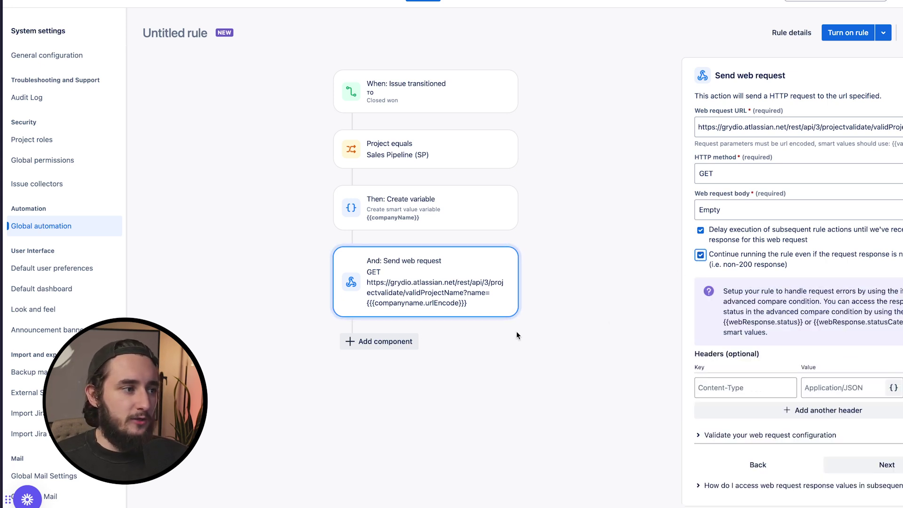
# Add a {{smart values}} condition after the web request and set its first value to {{companyName}}
pyautogui.click(371, 347)
pyautogui.click(744, 141)
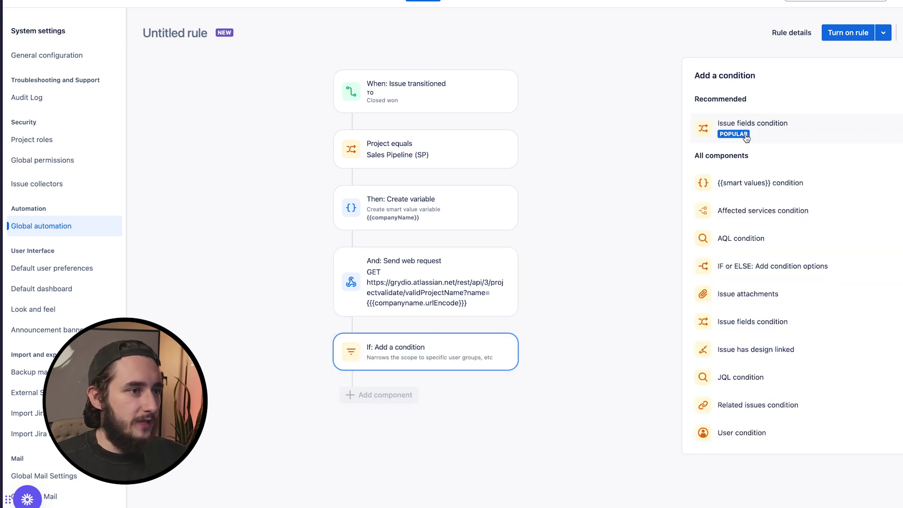
pyautogui.click(829, 187)
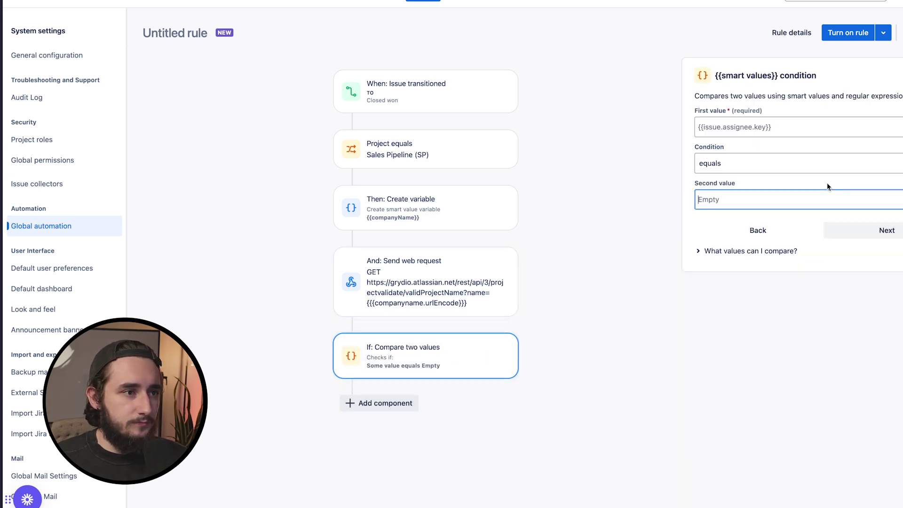
pyautogui.click(756, 126)
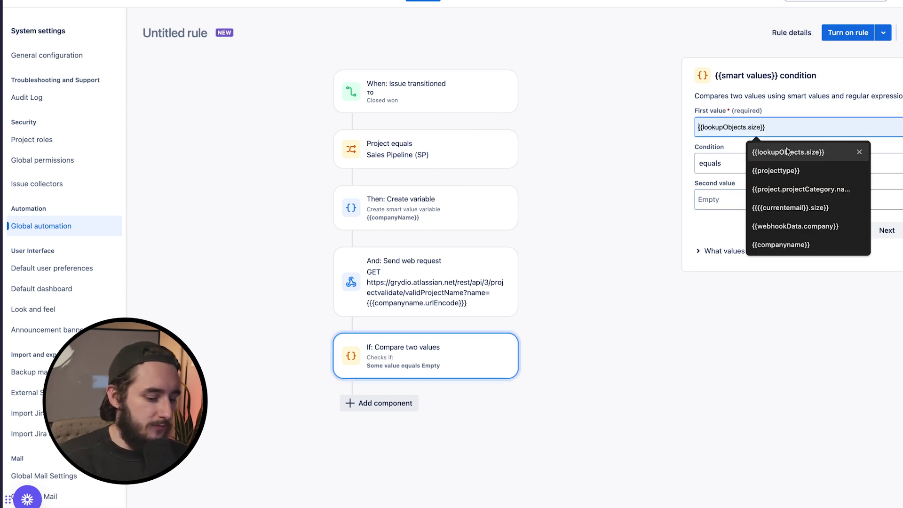
pyautogui.write('{{company')
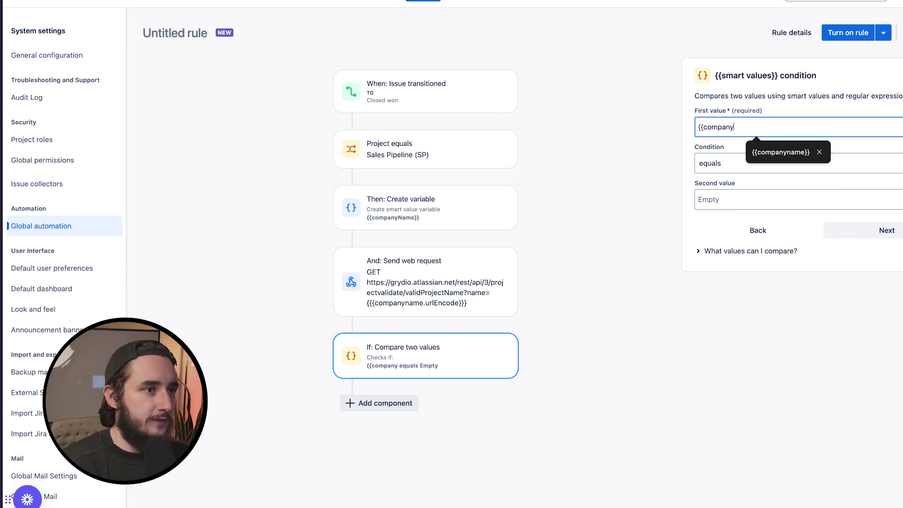
pyautogui.write('Name}}')
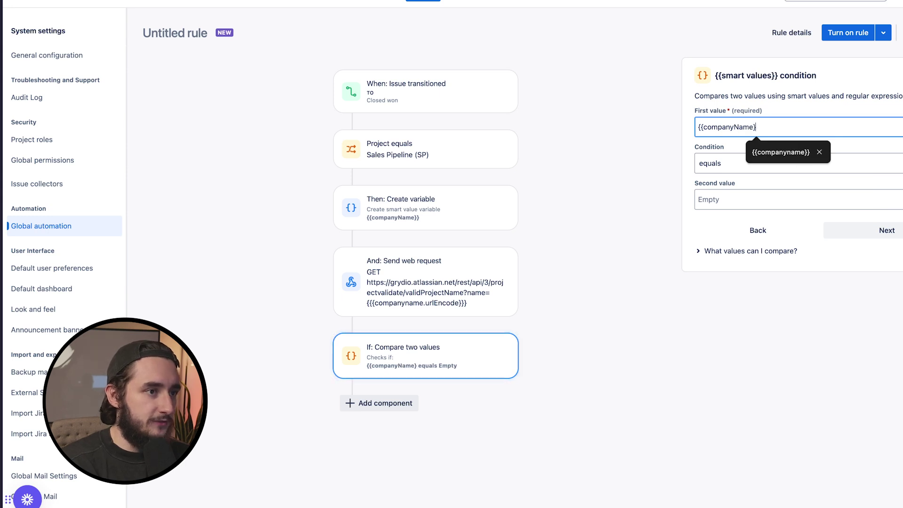
pyautogui.click(627, 195)
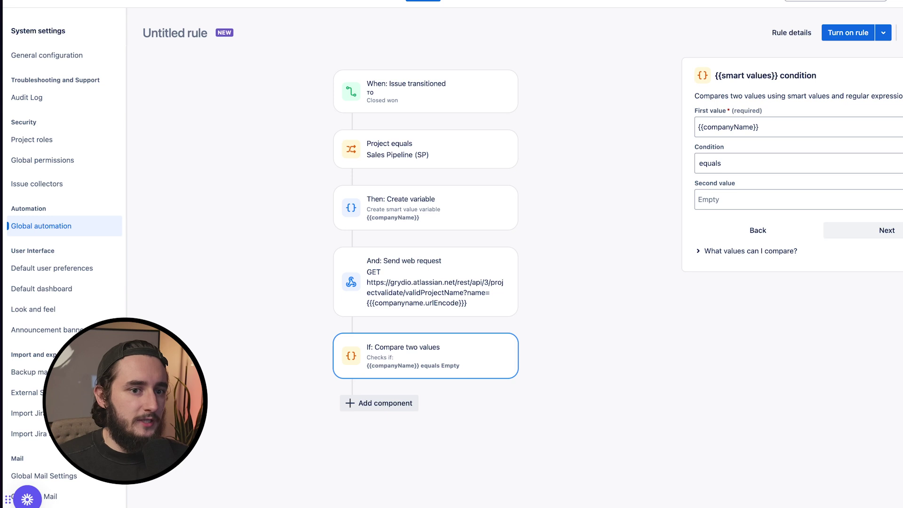
# Set the smart values condition to does not equal, with {{webResponse.body}} as the second value
pyautogui.click(805, 163)
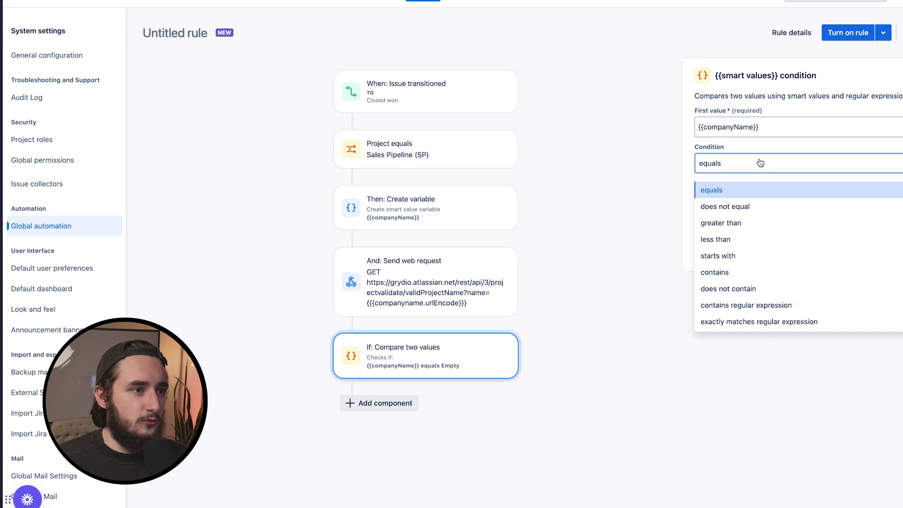
pyautogui.click(758, 212)
pyautogui.click(752, 197)
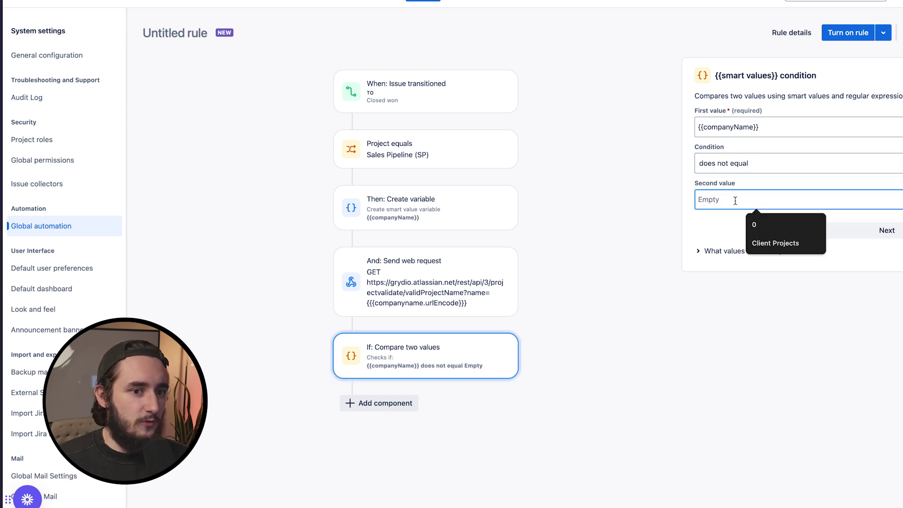
pyautogui.write('{{we')
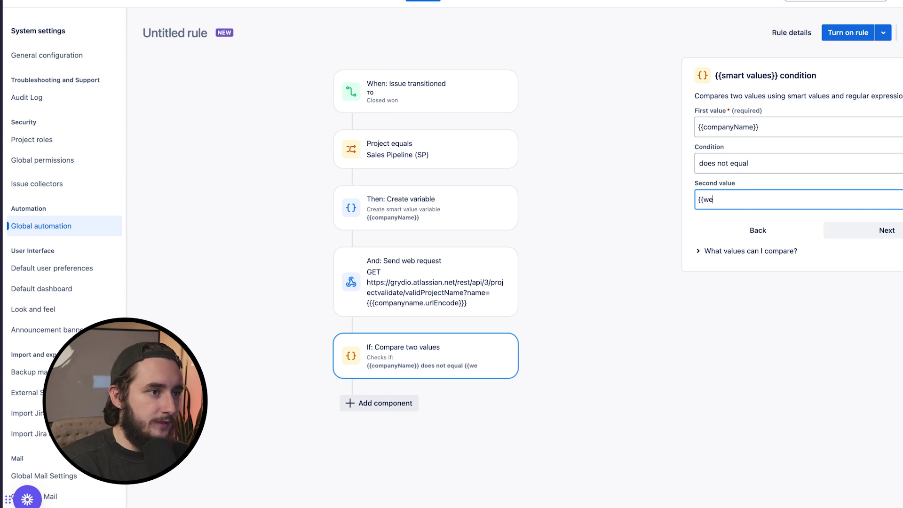
pyautogui.write('bRespon')
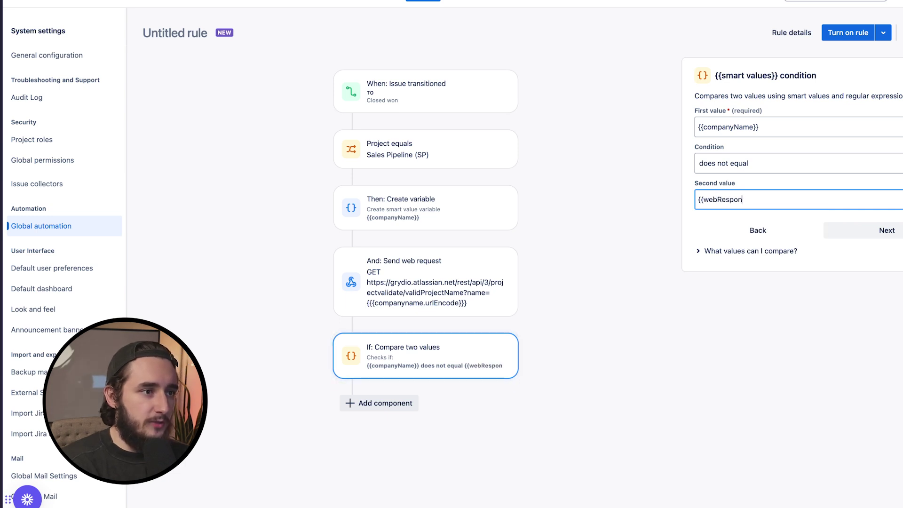
pyautogui.write('se.body}}')
pyautogui.click(578, 264)
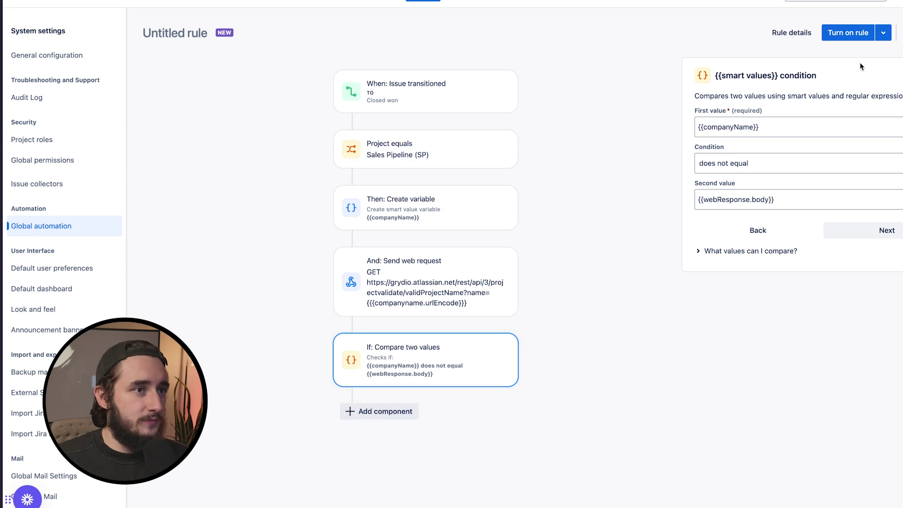
# Insert an IF or ELSE block between the web request and the comparison condition, and add a {{smart values}} condition inside it
pyautogui.click(374, 411)
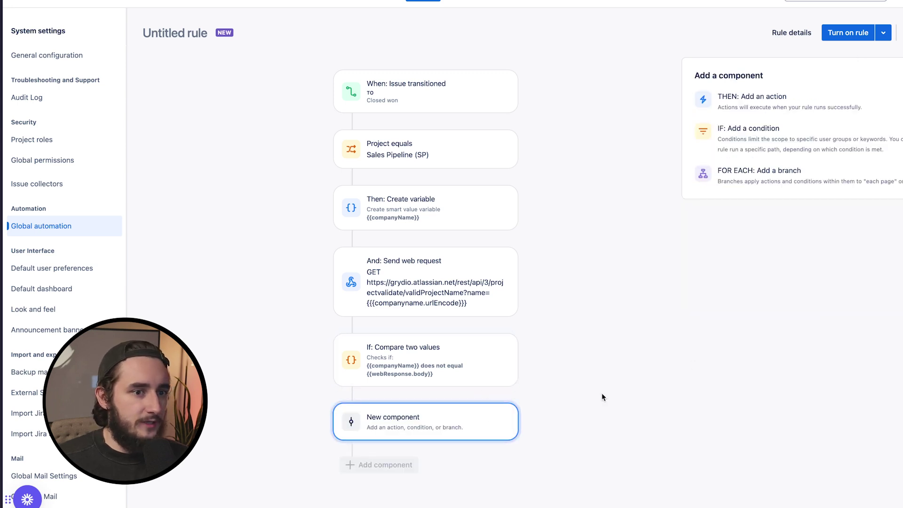
pyautogui.click(414, 360)
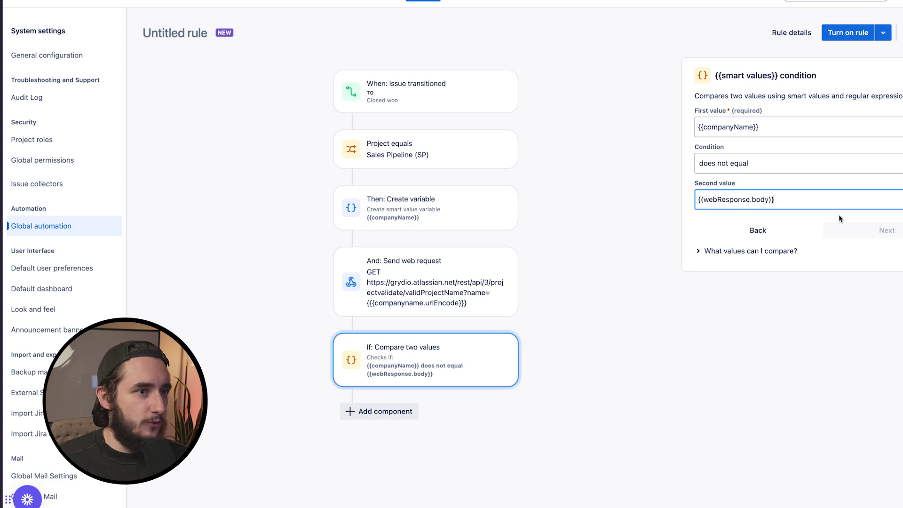
pyautogui.click(352, 324)
pyautogui.click(840, 158)
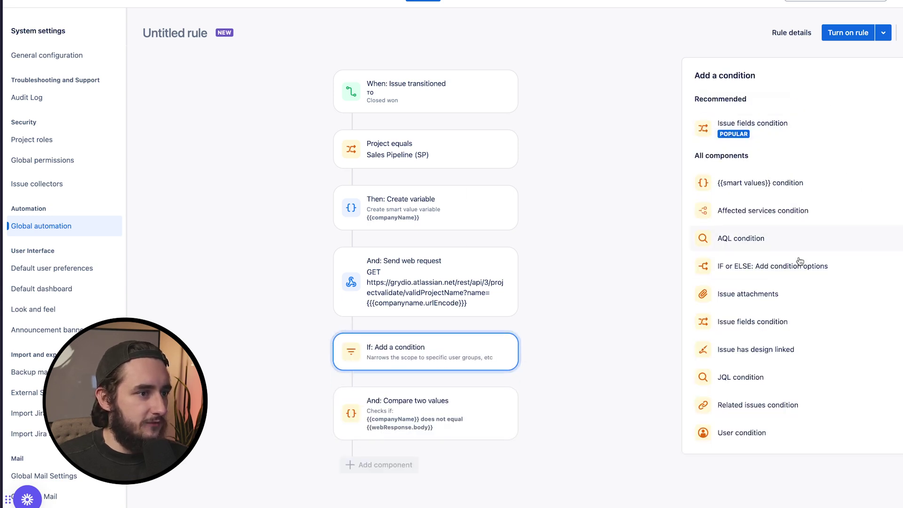
pyautogui.click(752, 263)
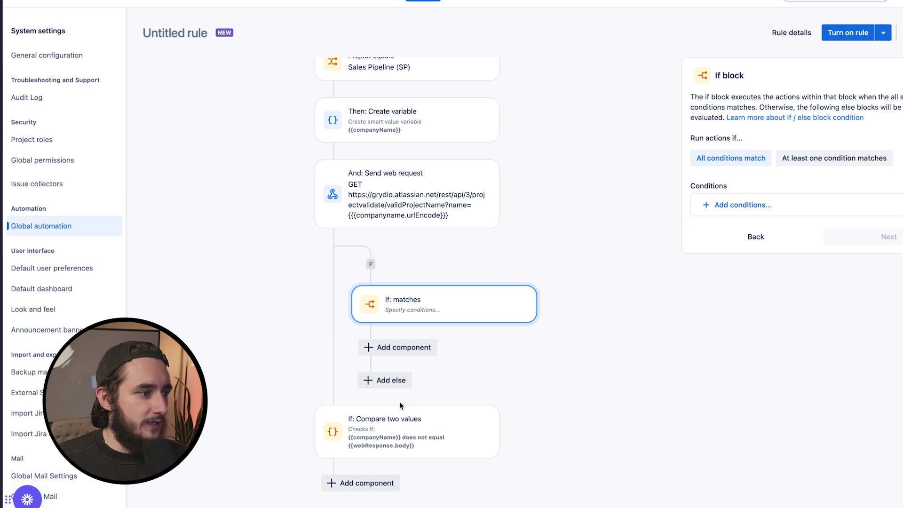
pyautogui.click(716, 207)
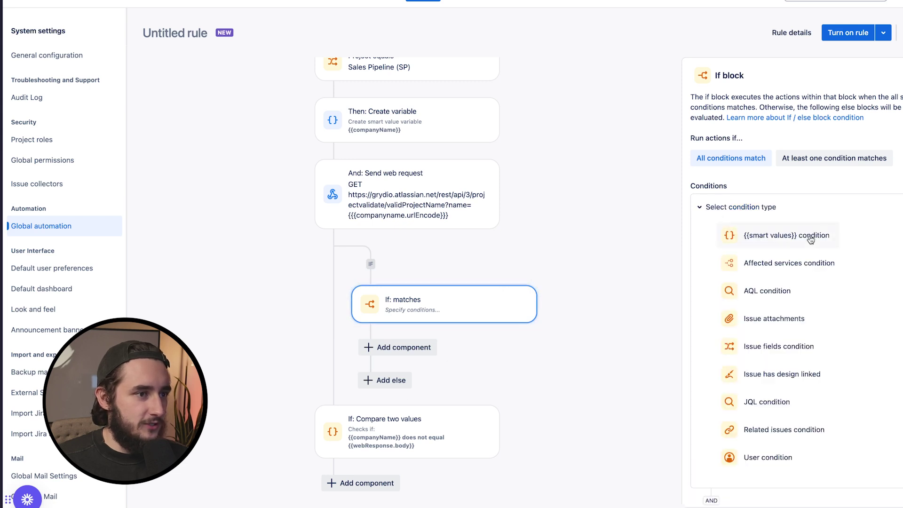
pyautogui.click(729, 178)
# Copy {{companyName}} from the standalone comparison condition into the first value of the If block's condition
pyautogui.click(407, 423)
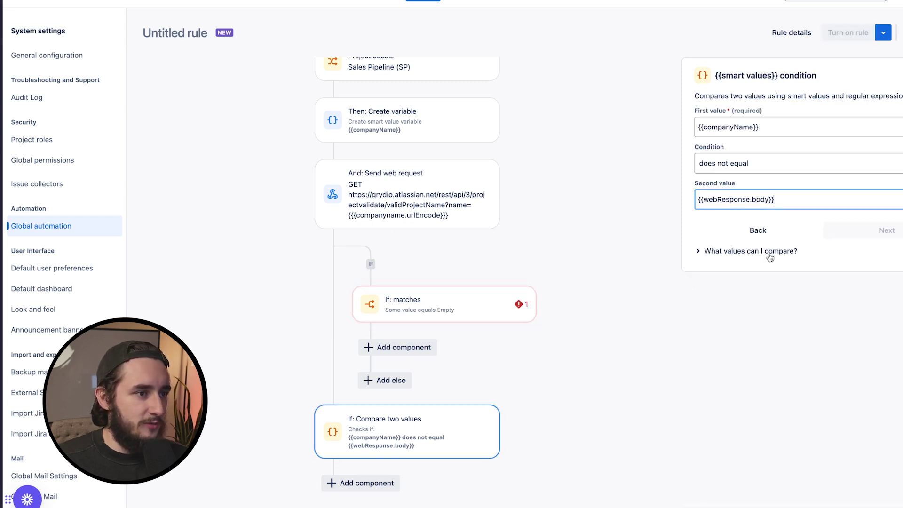
pyautogui.tripleClick(757, 136)
pyautogui.hotkey('ctrl', 'c')
pyautogui.click(452, 305)
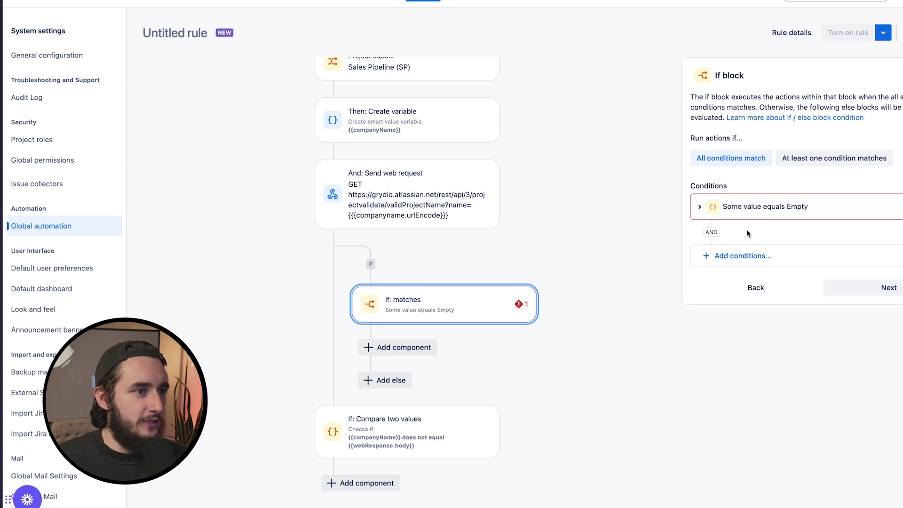
pyautogui.click(757, 207)
pyautogui.click(787, 265)
pyautogui.hotkey('ctrl', 'v')
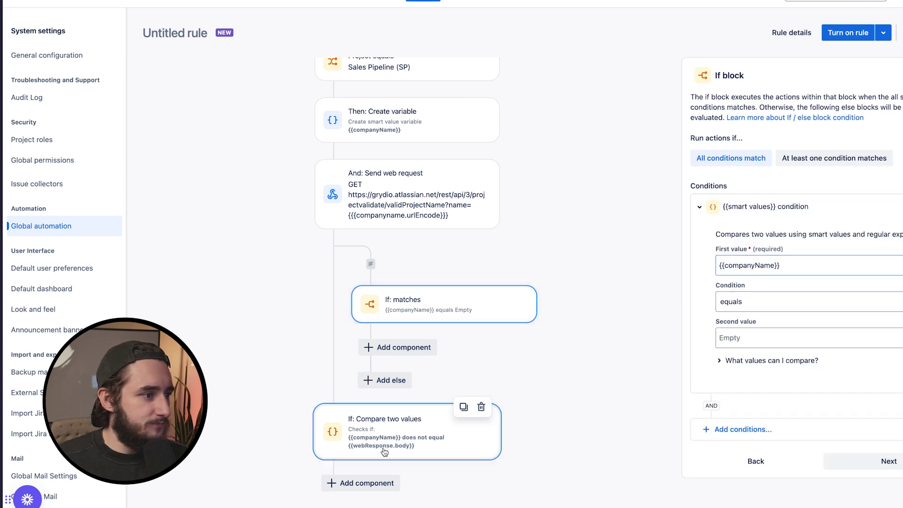
# Set the If block's condition to does not equal and copy {{webResponse.body}} into its second value
pyautogui.click(423, 425)
pyautogui.click(437, 305)
pyautogui.click(766, 206)
pyautogui.click(769, 303)
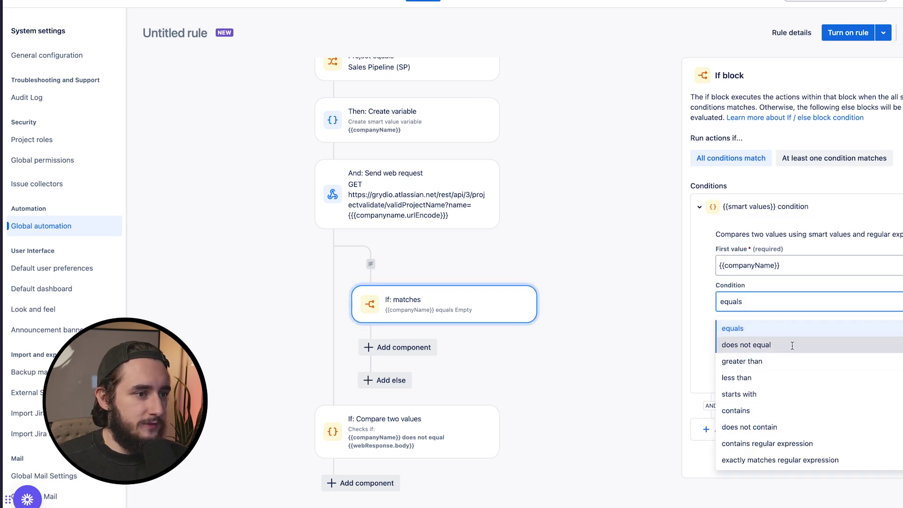
pyautogui.click(746, 344)
pyautogui.click(797, 401)
# Delete the standalone comparison condition below the If block and review the block's own smart values condition
pyautogui.click(480, 416)
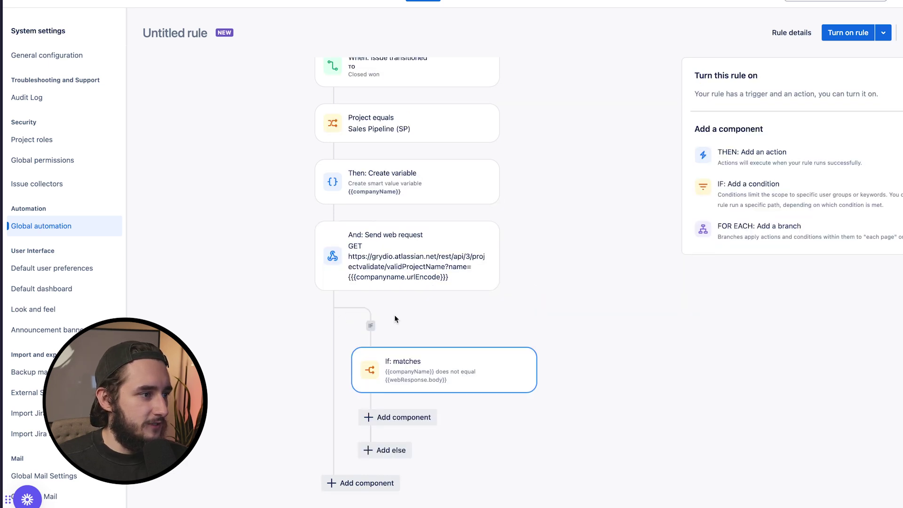
pyautogui.click(384, 372)
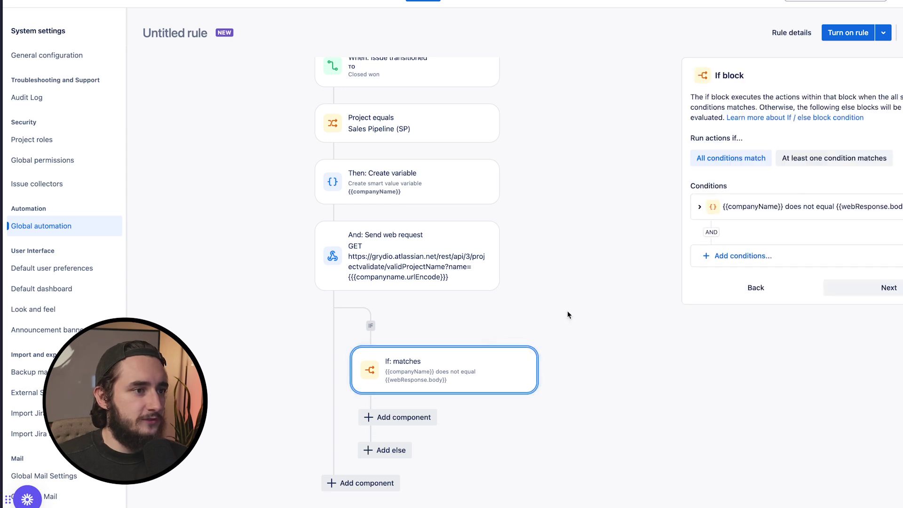
pyautogui.click(701, 207)
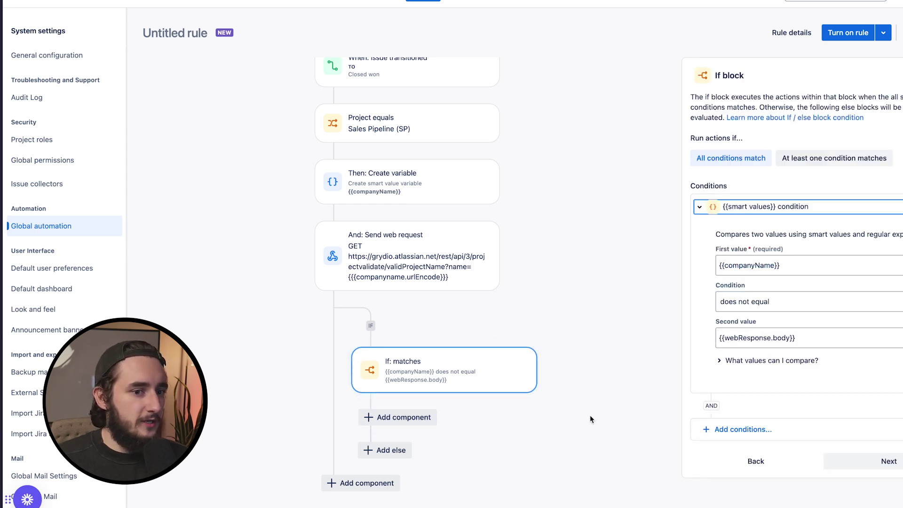
# Add a Comment on issue action inside the If block
pyautogui.click(400, 418)
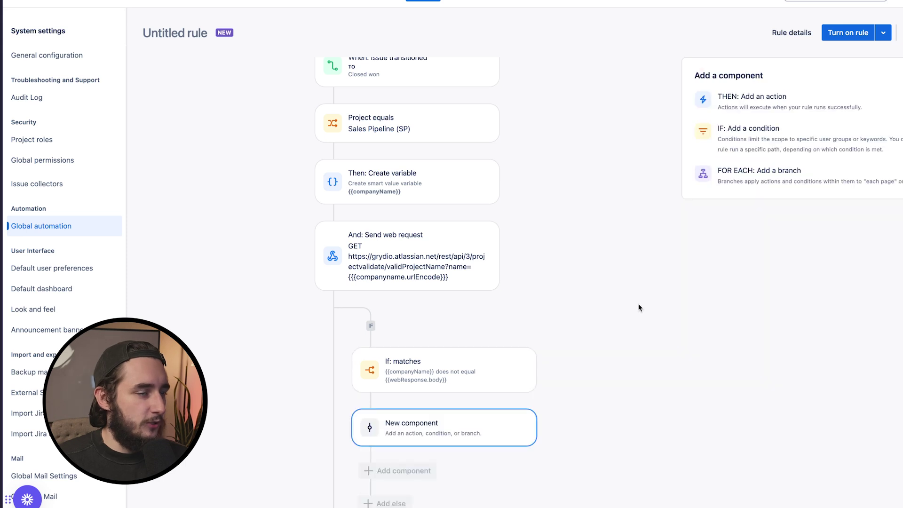
pyautogui.click(794, 97)
pyautogui.write('comme')
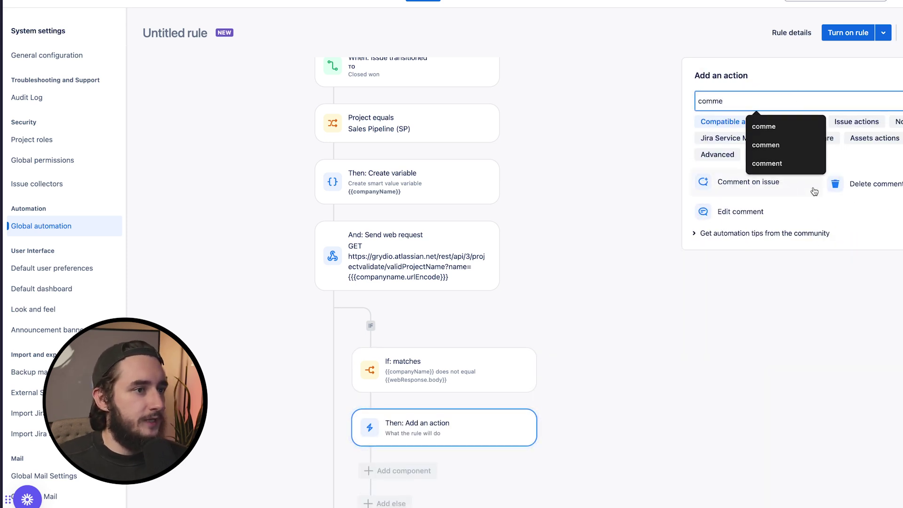
pyautogui.click(764, 190)
# Write "Hey the company name in Jira is already taken." as the comment for the issue
pyautogui.scroll(-1, 567, 370)
pyautogui.click(731, 188)
pyautogui.write('Hey the company i')
pyautogui.write('ame in Jira a')
pyautogui.press('BackSpace')
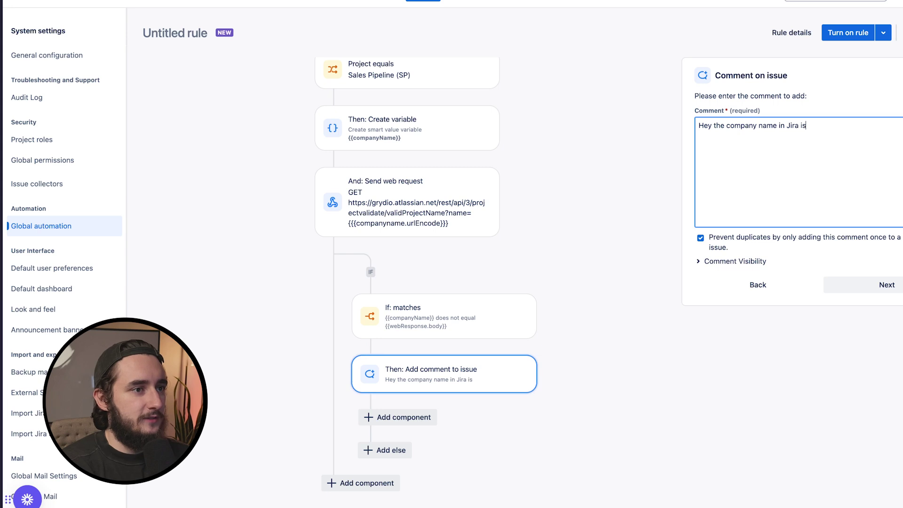
pyautogui.write('is already taken.')
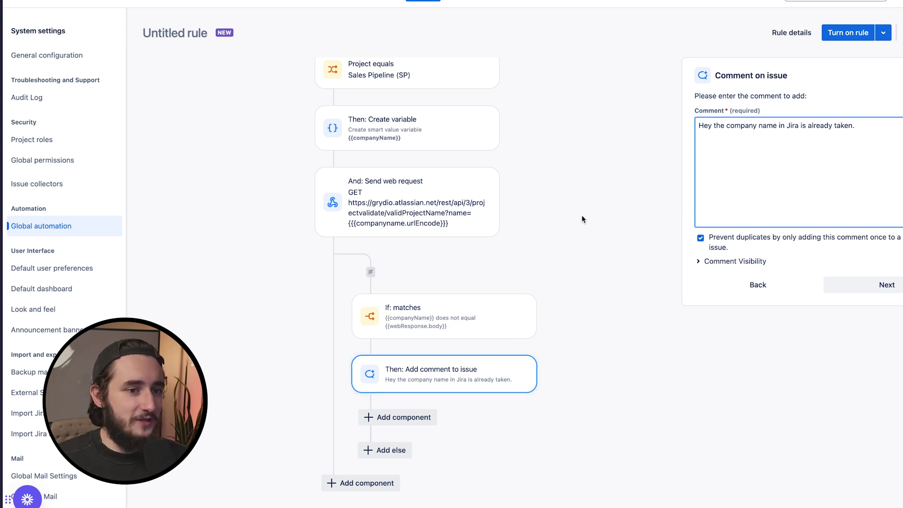
pyautogui.moveTo(489, 372)
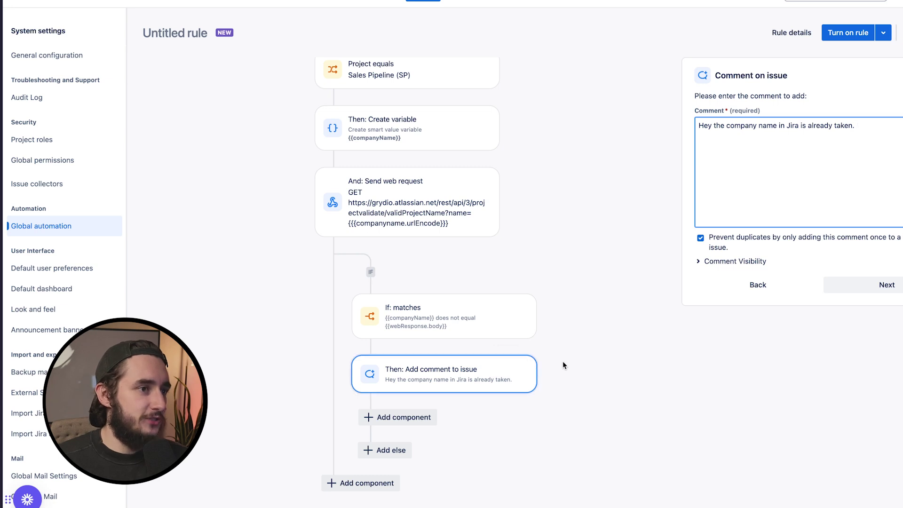
# Add an Else block without conditions and place a Send web request action inside it
pyautogui.click(386, 451)
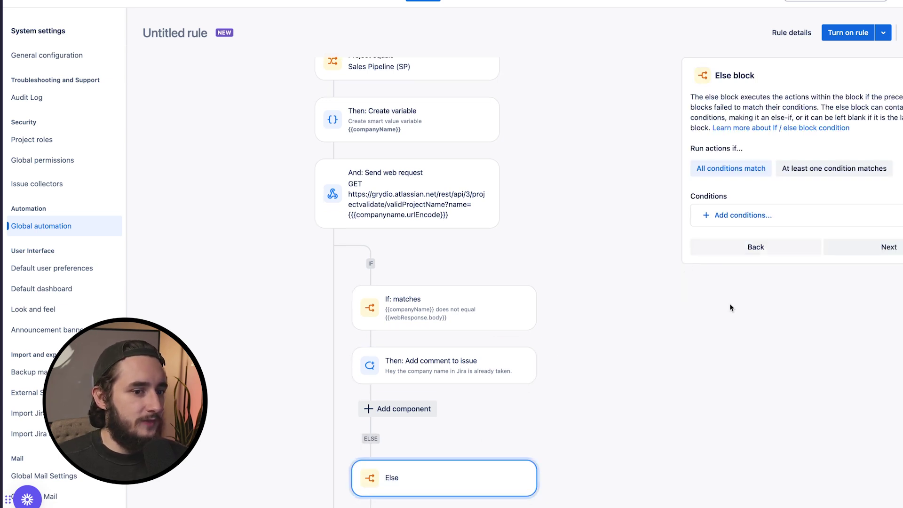
pyautogui.scroll(-2, 506, 450)
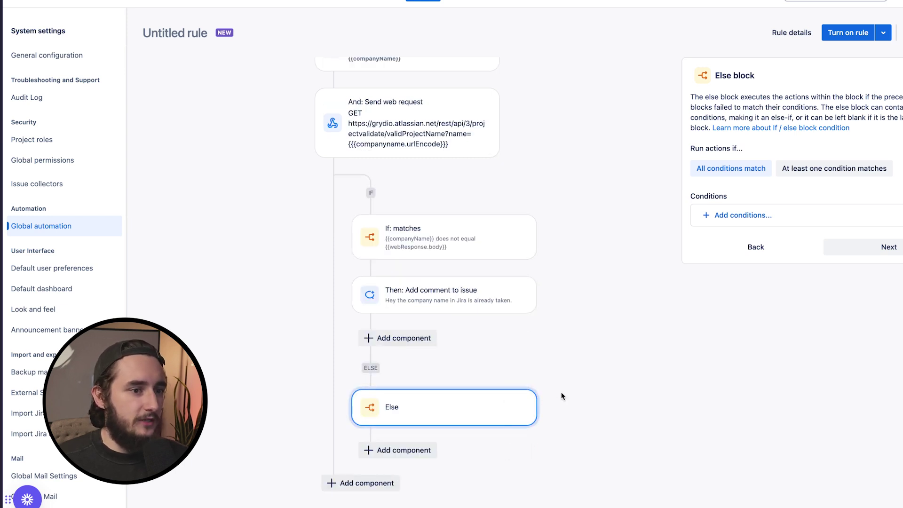
pyautogui.click(421, 448)
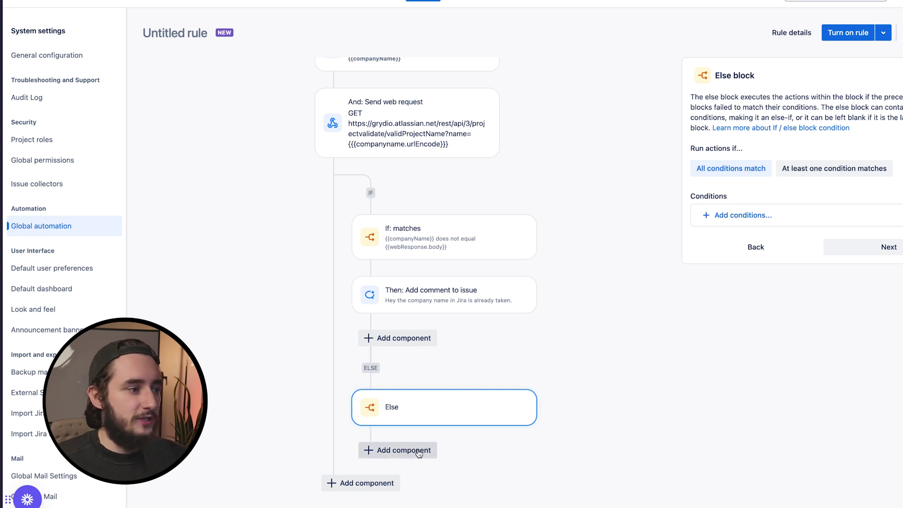
pyautogui.click(743, 105)
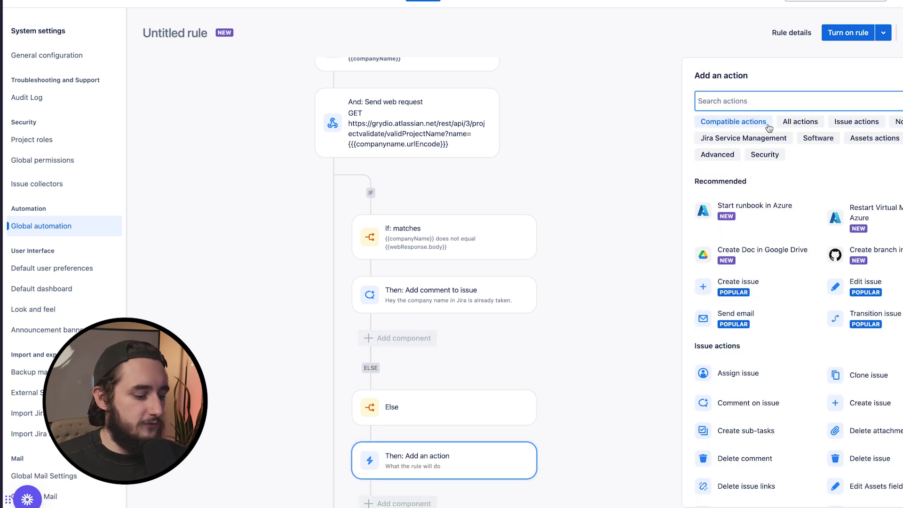
pyautogui.write('web')
pyautogui.click(724, 180)
# Review the configuration of the earlier project-name validation web request
pyautogui.scroll(3, 414, 132)
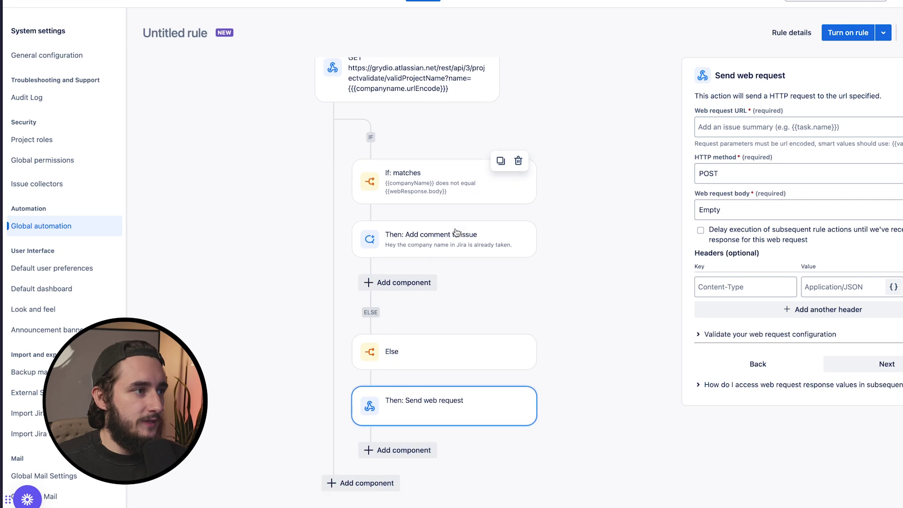
pyautogui.click(414, 178)
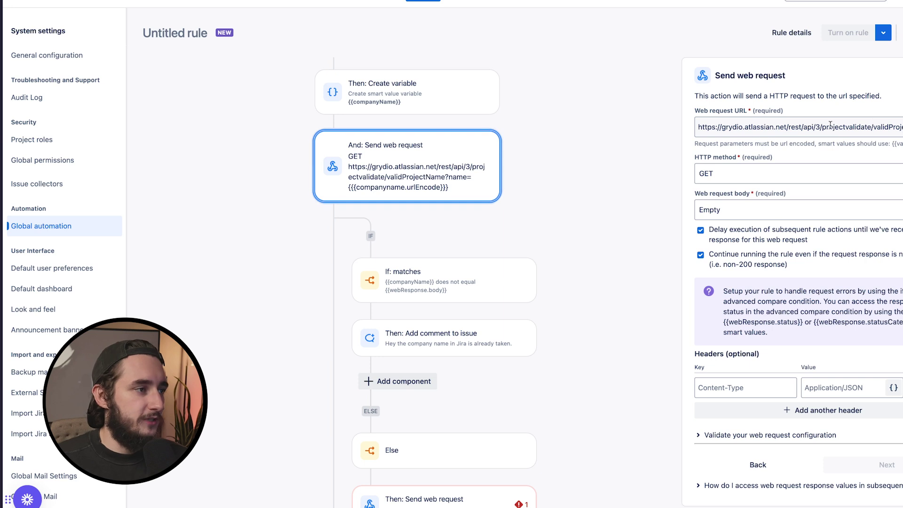
pyautogui.scroll(-2, 499, 315)
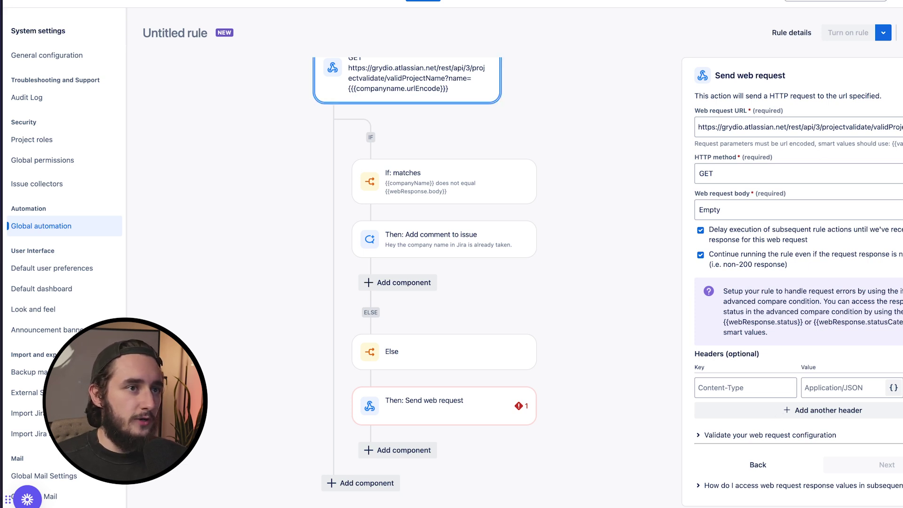
pyautogui.click(901, 1)
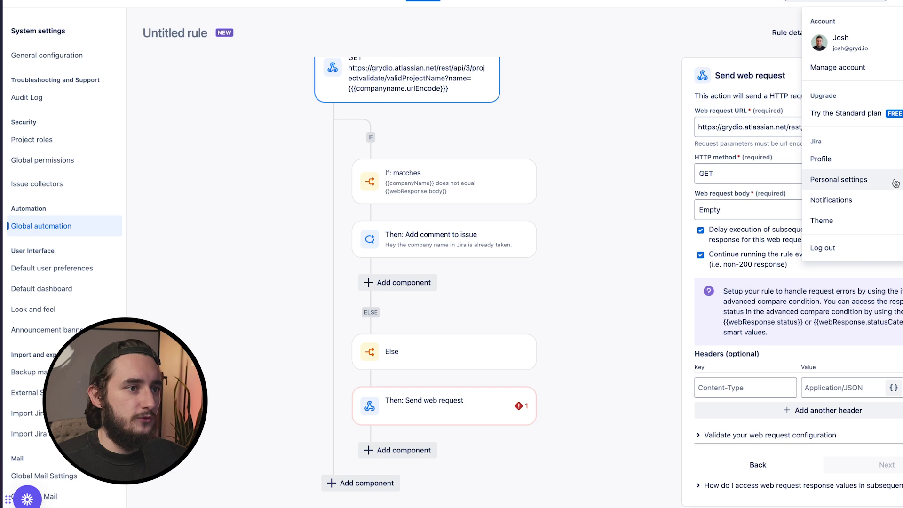
pyautogui.click(639, 152)
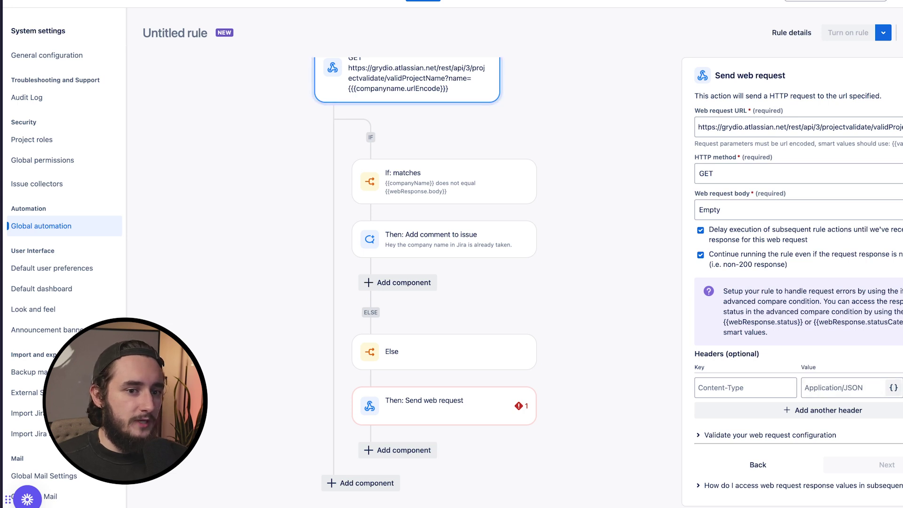
# Add an Authorization header starting with "Basic" to the project-name validation request, plus a second empty header row
pyautogui.click(771, 386)
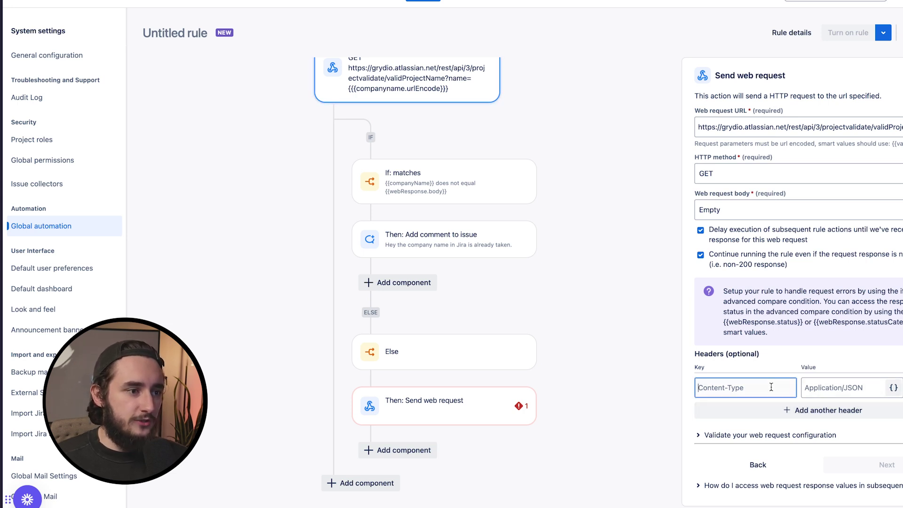
pyautogui.write('A')
pyautogui.write('utho')
pyautogui.press('BackSpace')
pyautogui.write('horization')
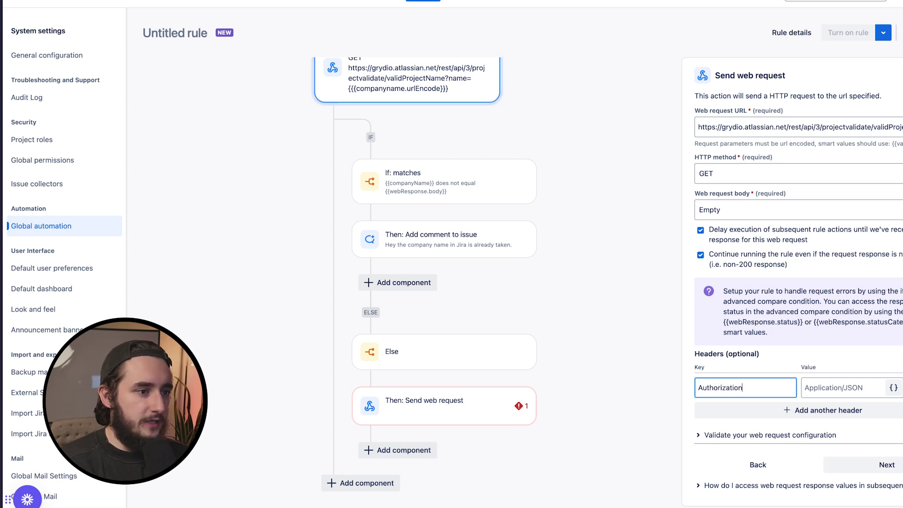
pyautogui.click(862, 389)
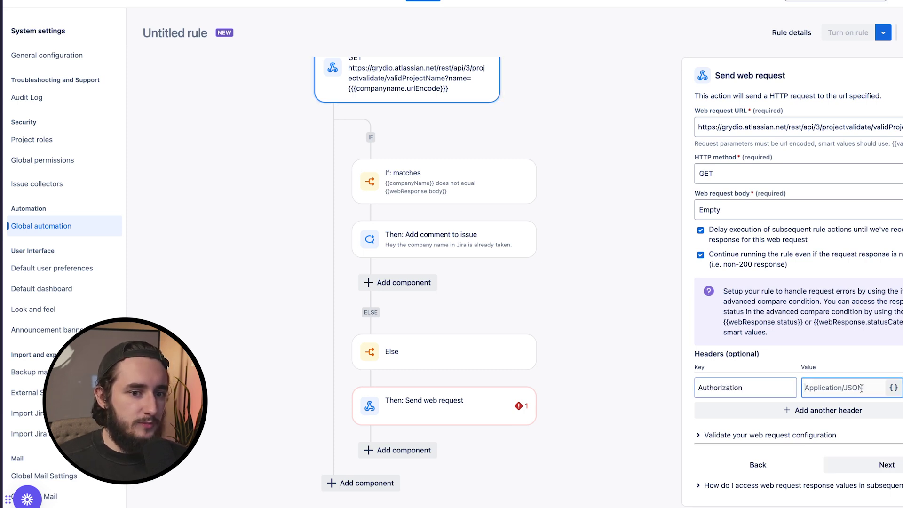
pyautogui.write('Basic')
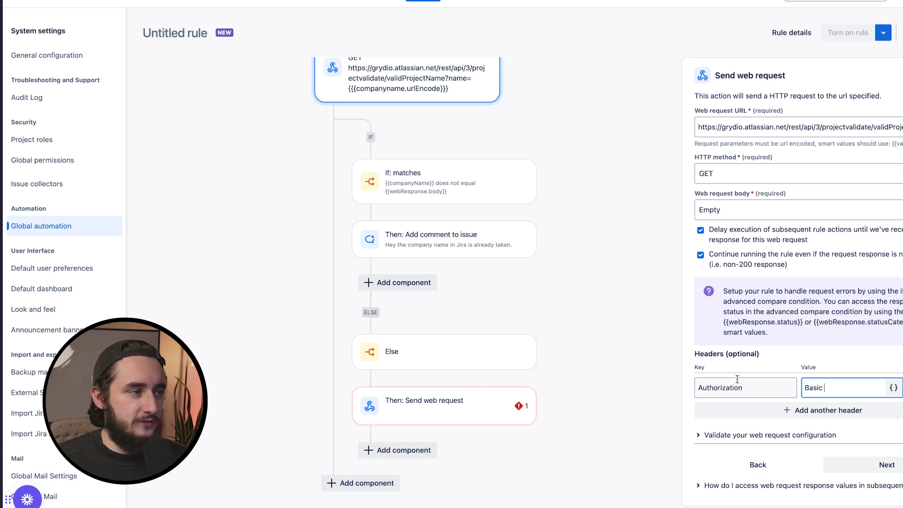
pyautogui.scroll(1, 620, 353)
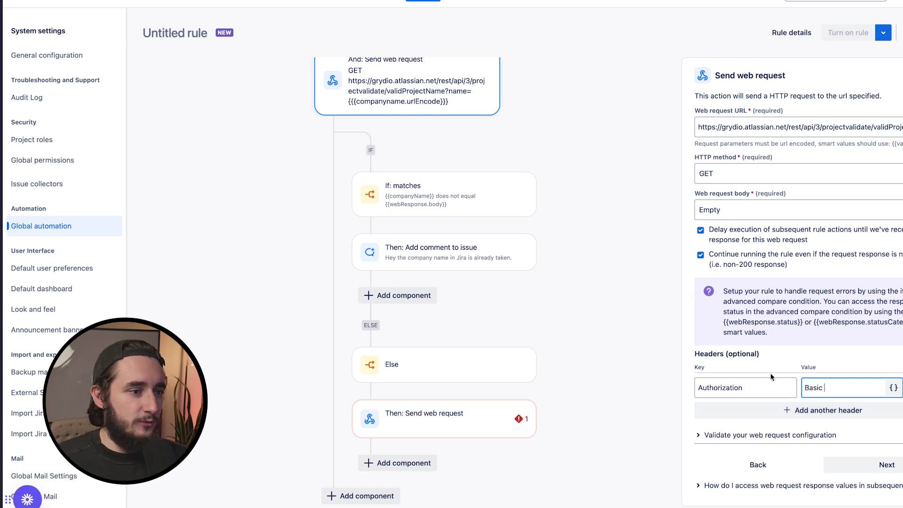
pyautogui.click(811, 420)
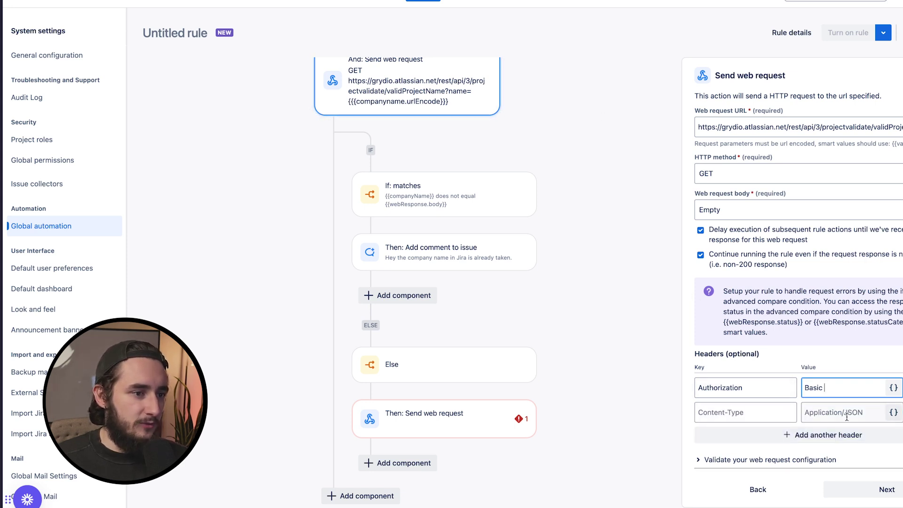
pyautogui.click(653, 409)
pyautogui.click(426, 427)
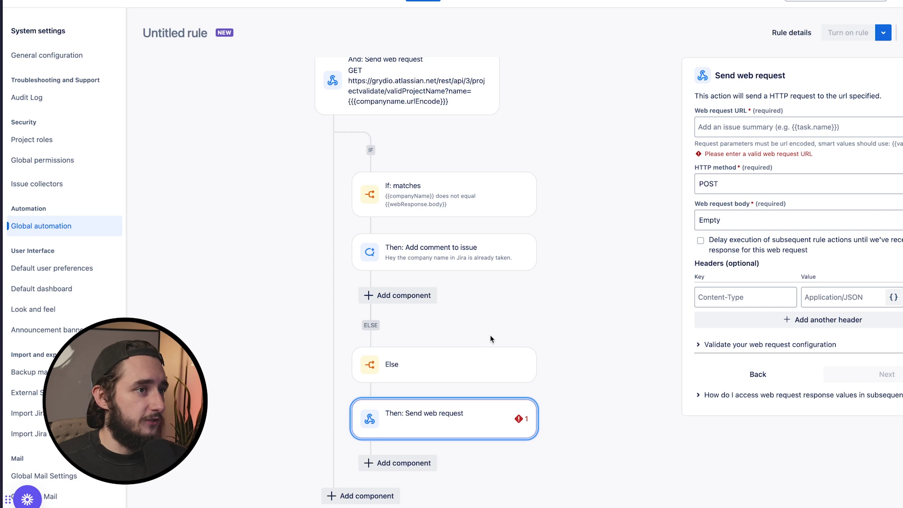
pyautogui.scroll(-1, 490, 339)
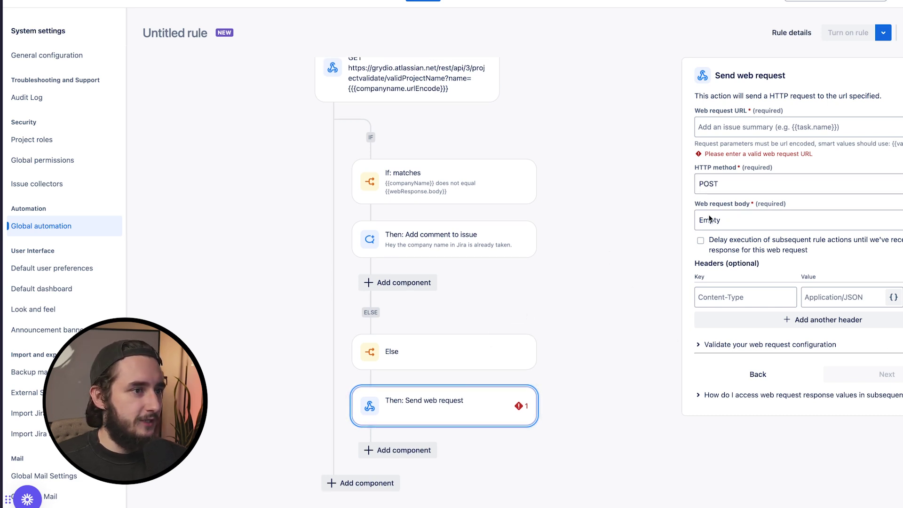
pyautogui.click(757, 186)
pyautogui.click(746, 216)
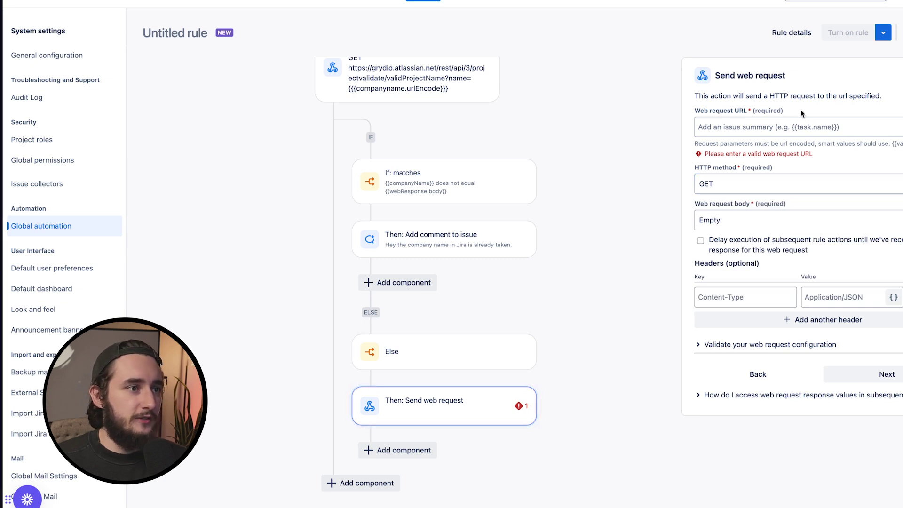
pyautogui.click(788, 127)
pyautogui.write('https://grydio.atlassian.net/rest/api/3/projectvalidate/validProjectKey?key={{issue.summary.split(" ").left(1).toUpperCase().replaceAll("[^A-Z0-9]","").left(5)}}')
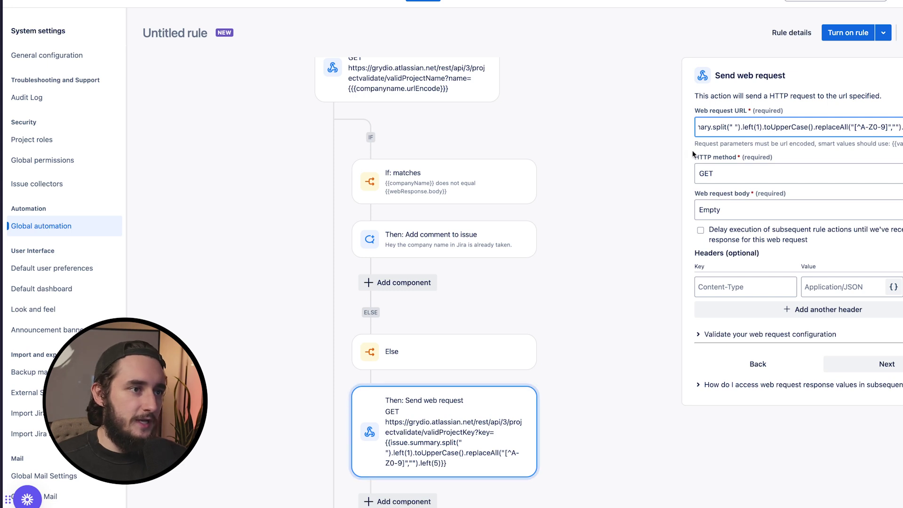
pyautogui.click(656, 156)
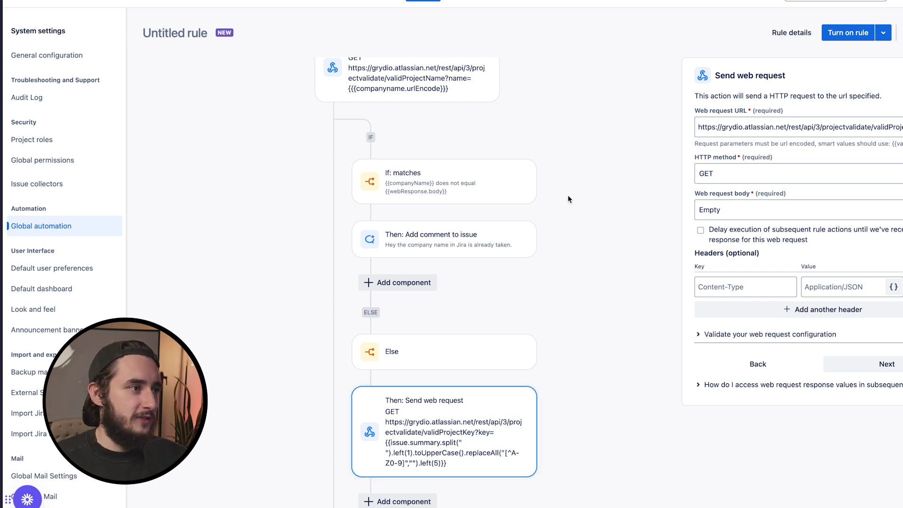
# Examine the full URL of the project-key validation request, including its smart-value expression for the key
pyautogui.scroll(4, 568, 198)
pyautogui.scroll(-6, 563, 201)
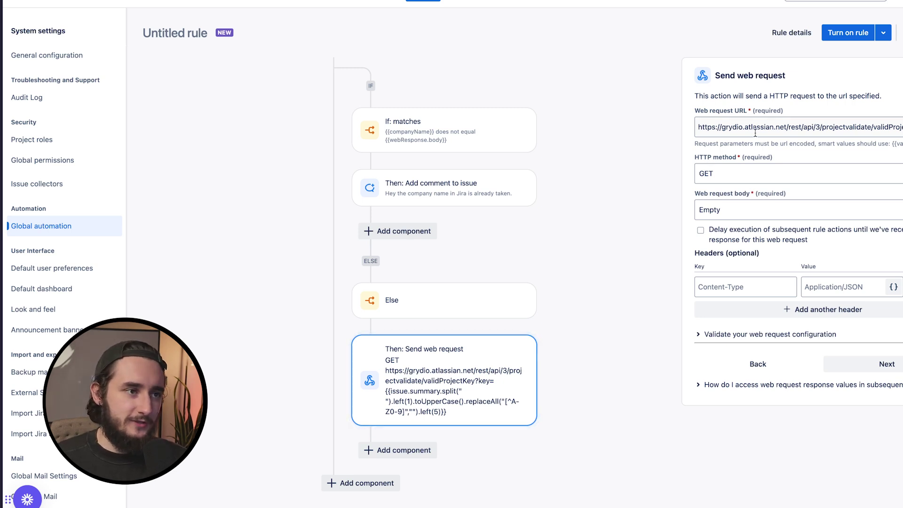
pyautogui.moveTo(760, 130); pyautogui.dragTo(902, 126)
pyautogui.hscroll(3, 800, 127)
pyautogui.moveTo(902, 127); pyautogui.dragTo(902, 127)
pyautogui.click(846, 128)
pyautogui.moveTo(845, 127); pyautogui.dragTo(902, 127)
pyautogui.click(876, 131)
pyautogui.click(696, 175)
pyautogui.click(671, 176)
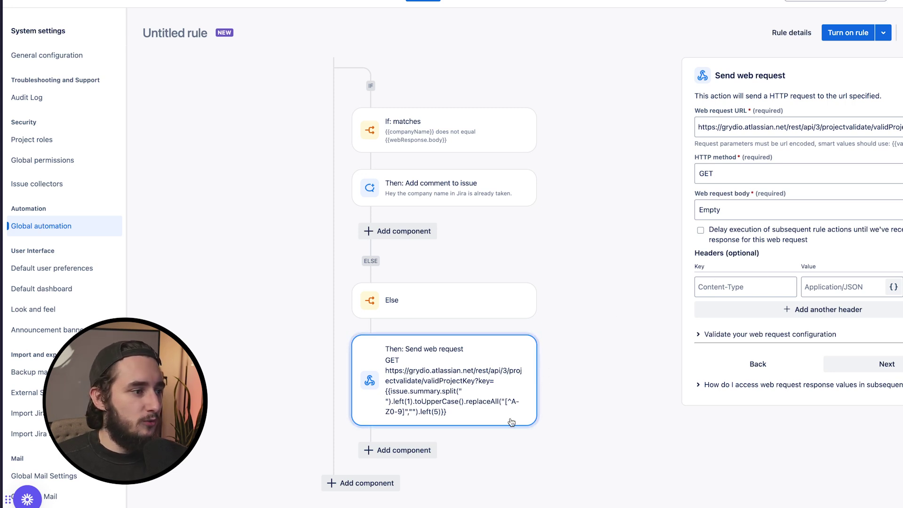
pyautogui.click(422, 452)
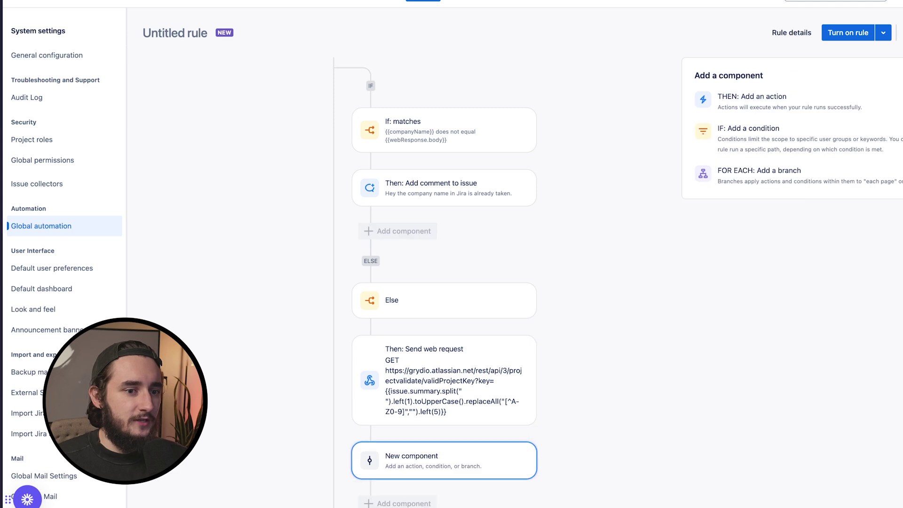
pyautogui.click(746, 99)
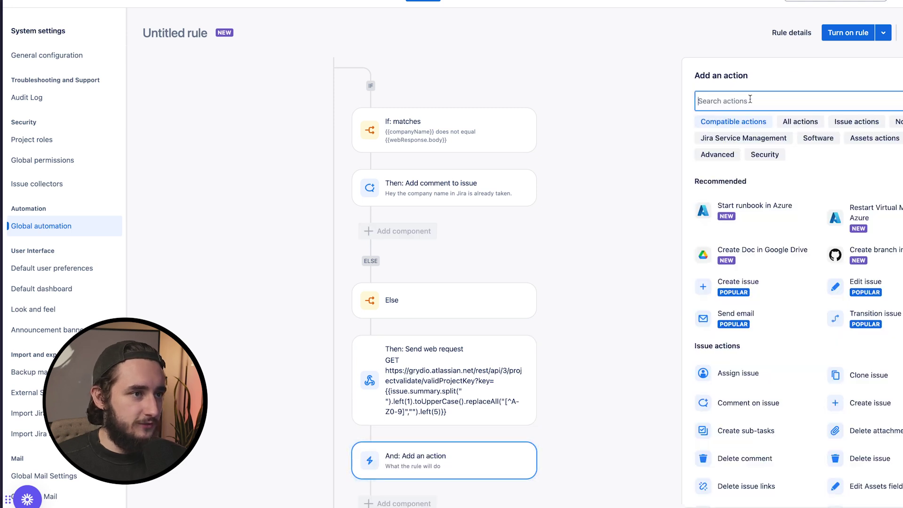
pyautogui.write('web')
pyautogui.click(725, 178)
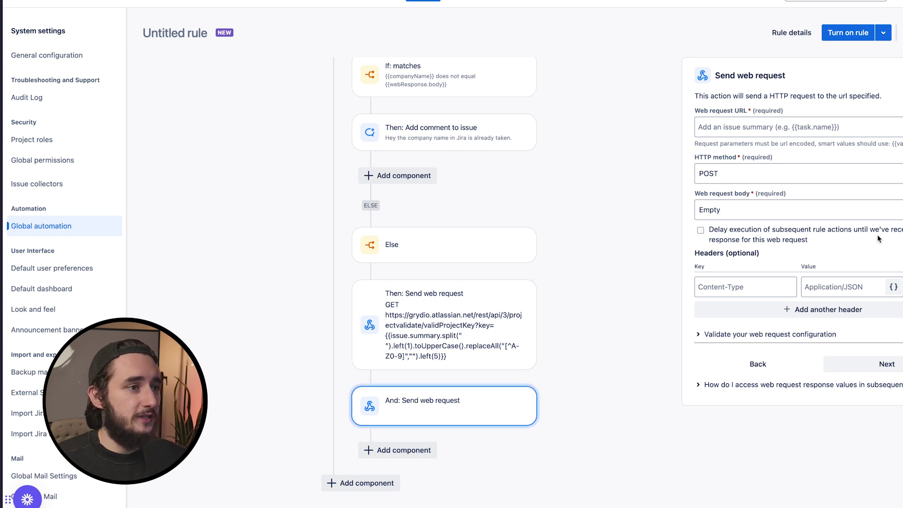
pyautogui.click(750, 108)
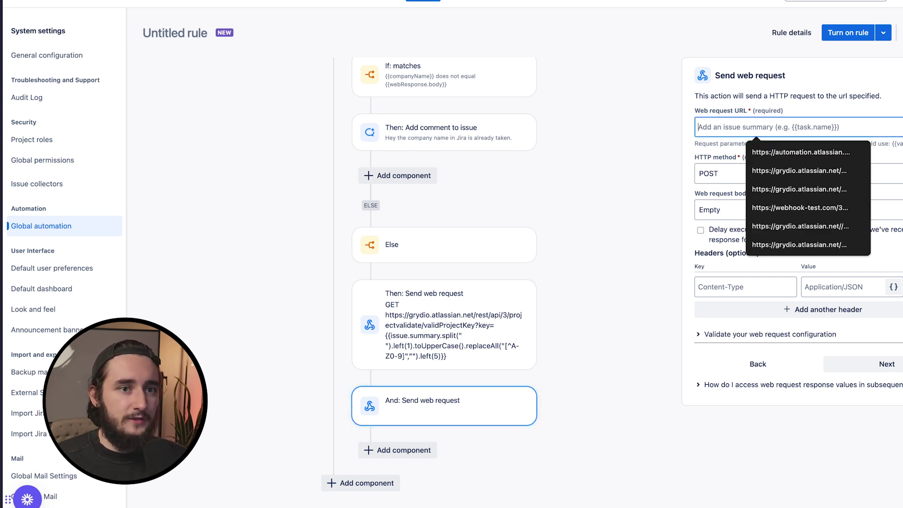
pyautogui.write('https://grydio.atlassian.net//rest/api/3/project')
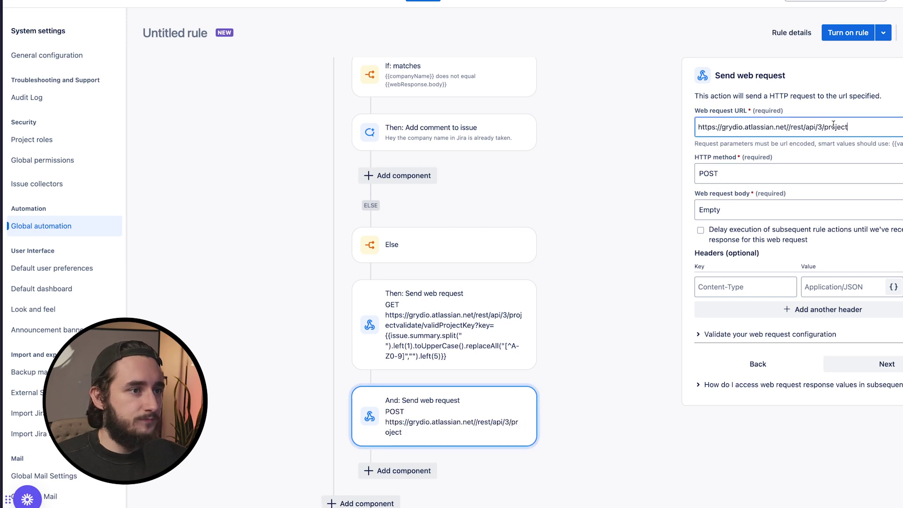
pyautogui.moveTo(879, 127); pyautogui.dragTo(688, 124)
pyautogui.click(878, 123)
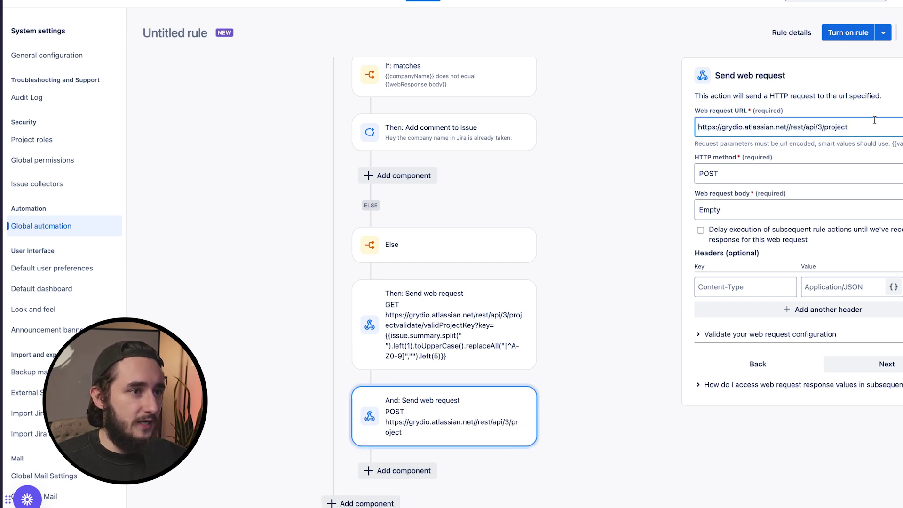
# Set custom data for the project request: key {{webResponse.body}}, name {{companyname}}, lead account ID, assigneeType PROJECT_LEAD, projectTypeKey business, notificationScheme and categoryId 10000, workflowScheme 10031, issueTypeScreenScheme 10030, issueTypeScheme 10229
pyautogui.click(747, 209)
pyautogui.click(722, 269)
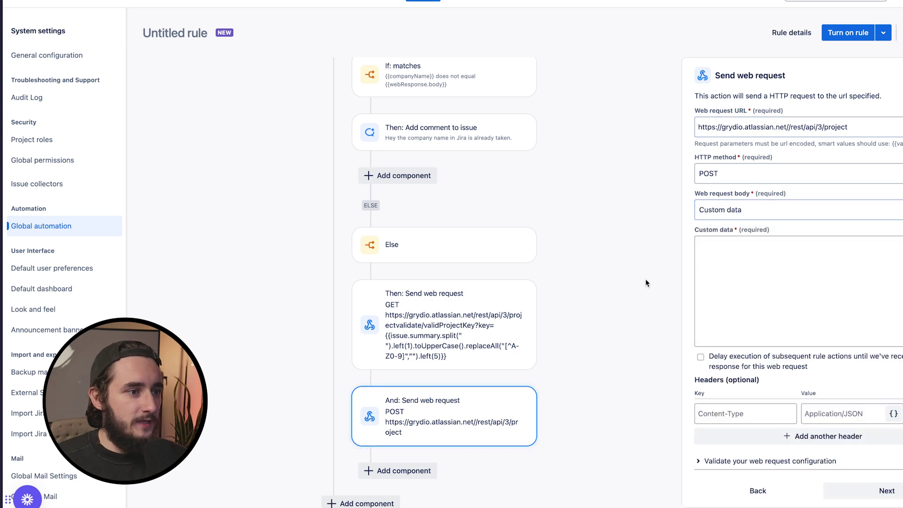
pyautogui.scroll(-1, 645, 283)
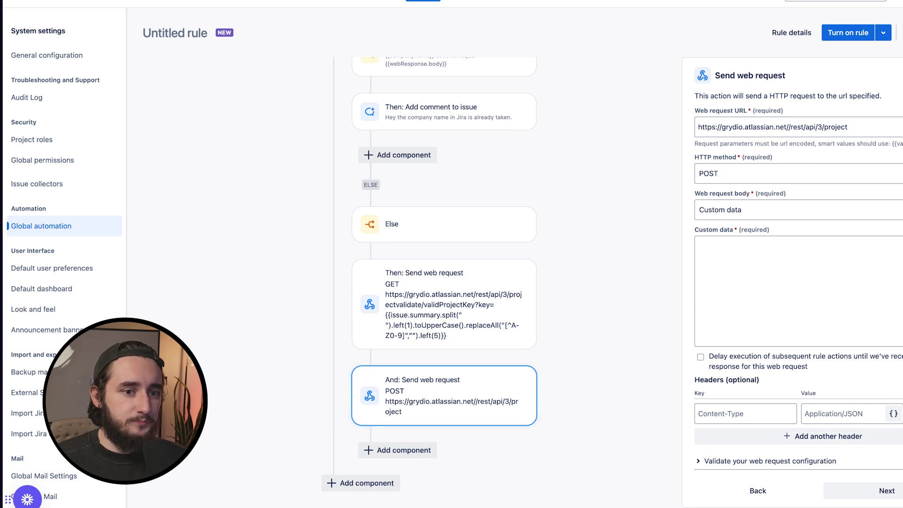
pyautogui.click(744, 325)
pyautogui.write('{   "key": "{{webResponse.body}}",   "name": "{{companyname}}",   "leadAccountId": "634d8b50928dc277b9026a8a",   "assigneeType": "PROJECT_LEAD",   "notificationScheme": "10000",   "projectTypeKey": "business",   "workflowScheme": "10031",   "issueTypeScreenScheme": "10030",   "issueTypeScheme": "10229",   "categoryId": "10000" }')
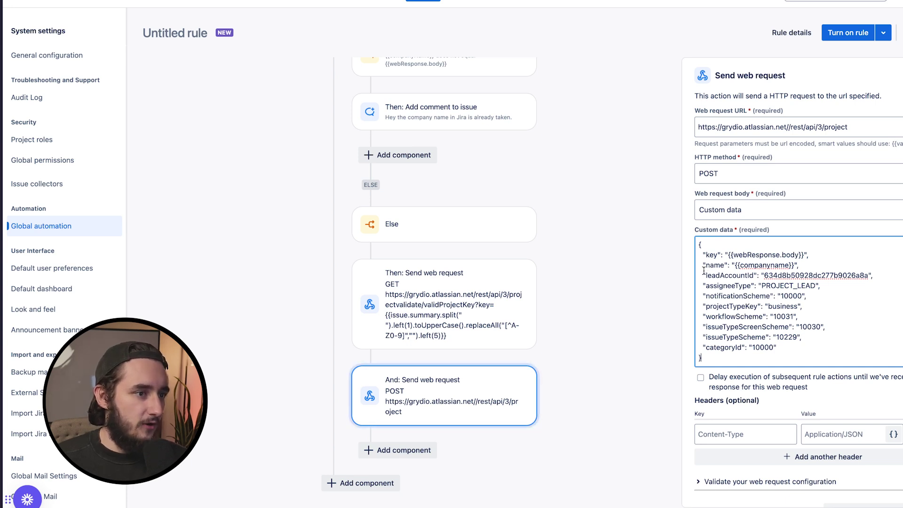
# Review the project request's custom data, examining the key, name, lead account, notification scheme, workflow, issue type and category entries
pyautogui.moveTo(701, 254); pyautogui.dragTo(744, 253)
pyautogui.click(804, 254)
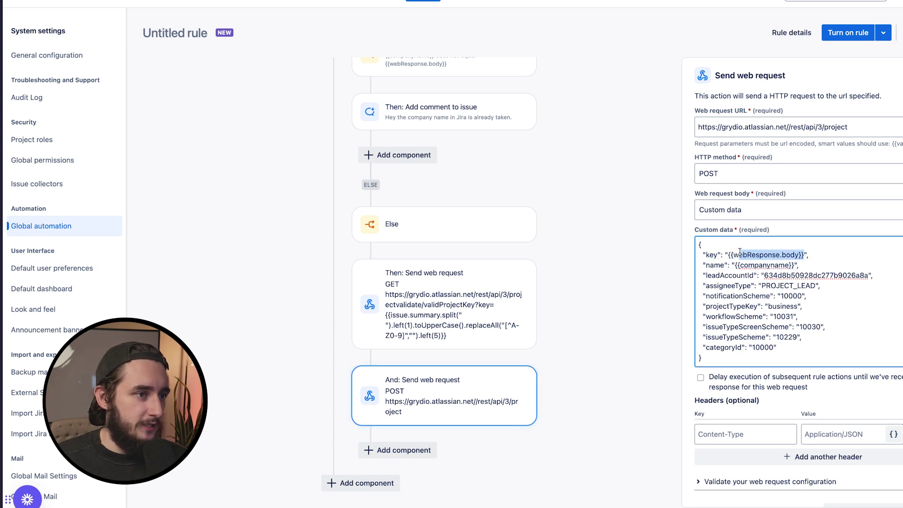
pyautogui.click(409, 317)
pyautogui.click(498, 391)
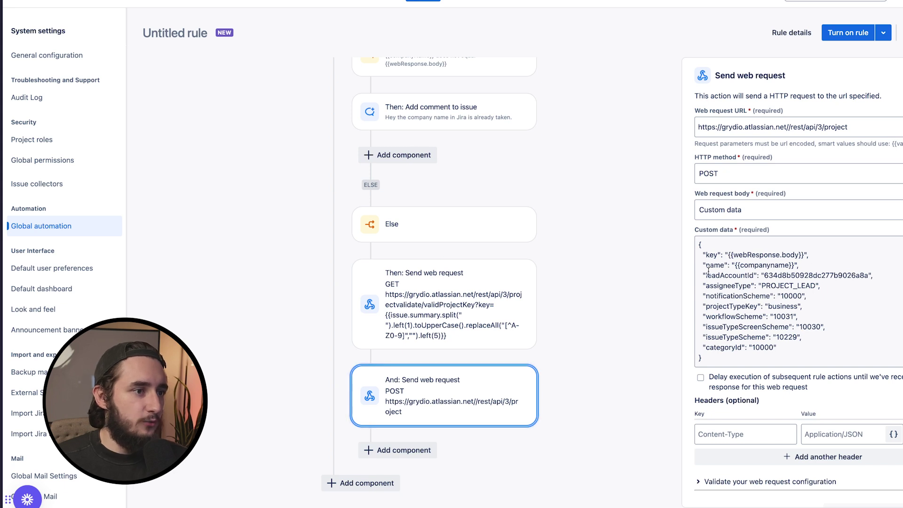
pyautogui.moveTo(796, 265); pyautogui.dragTo(736, 262)
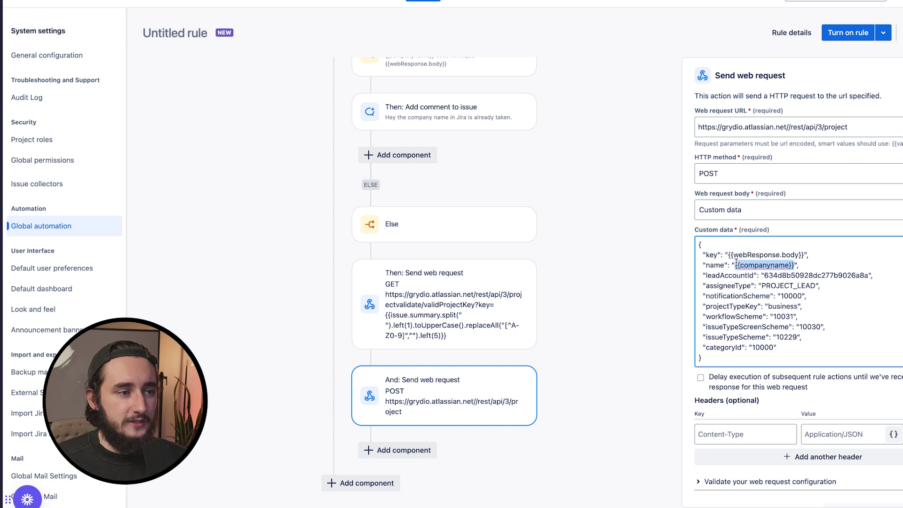
pyautogui.moveTo(762, 275); pyautogui.dragTo(861, 274)
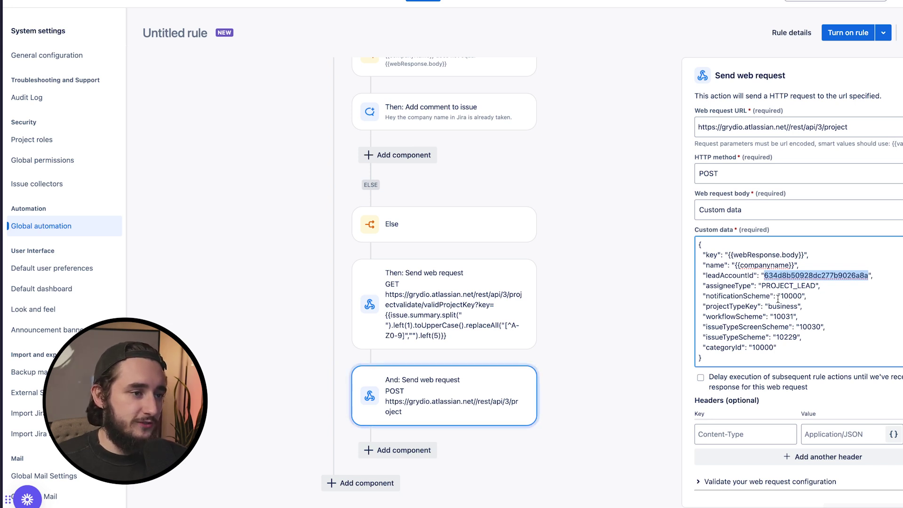
pyautogui.moveTo(780, 296); pyautogui.dragTo(803, 296)
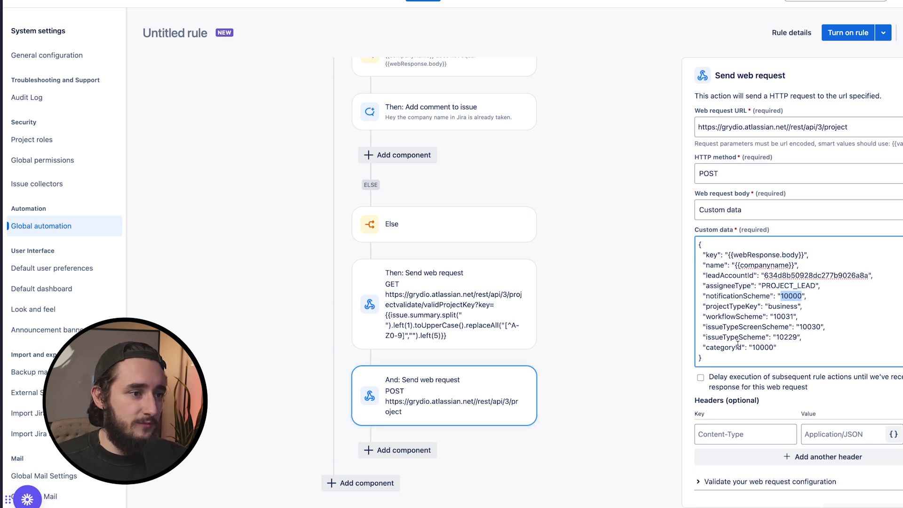
pyautogui.moveTo(779, 349); pyautogui.dragTo(692, 320)
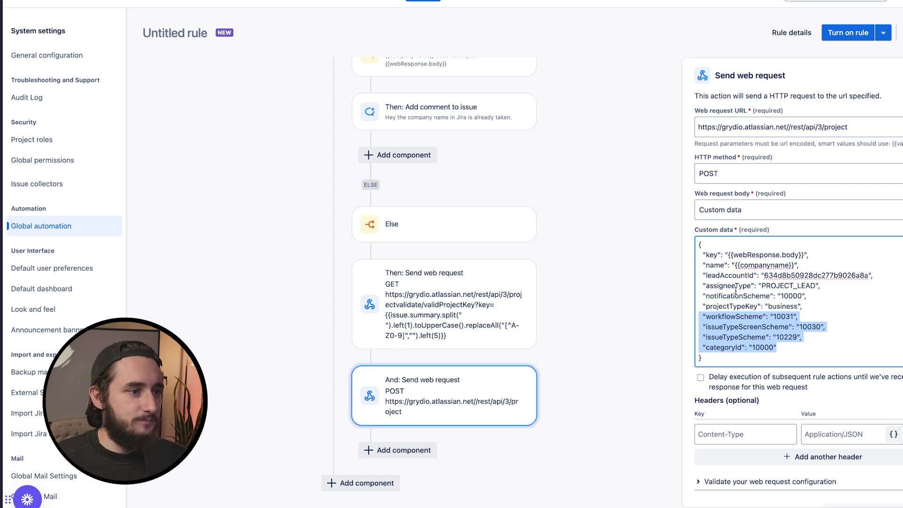
pyautogui.click(858, 316)
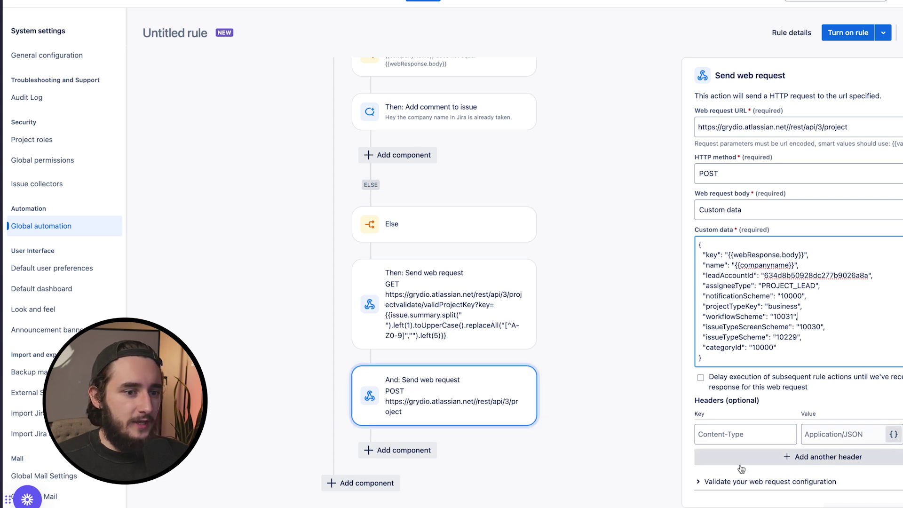
# Add a Create variable action after the project creation request in the Else block
pyautogui.click(397, 450)
pyautogui.click(742, 107)
pyautogui.write('var')
pyautogui.click(749, 180)
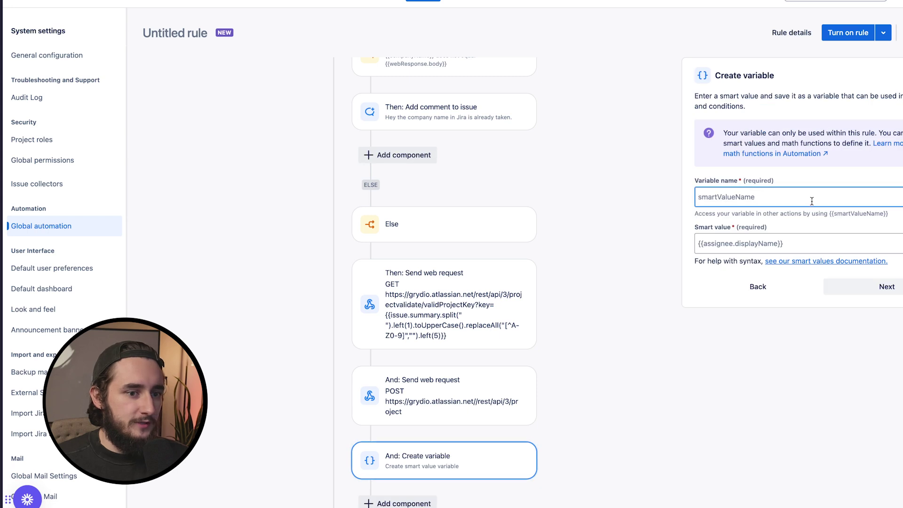
# Name the new variable newProjectKey and set its smart value to {{webResponse.body.key}}
pyautogui.click(820, 240)
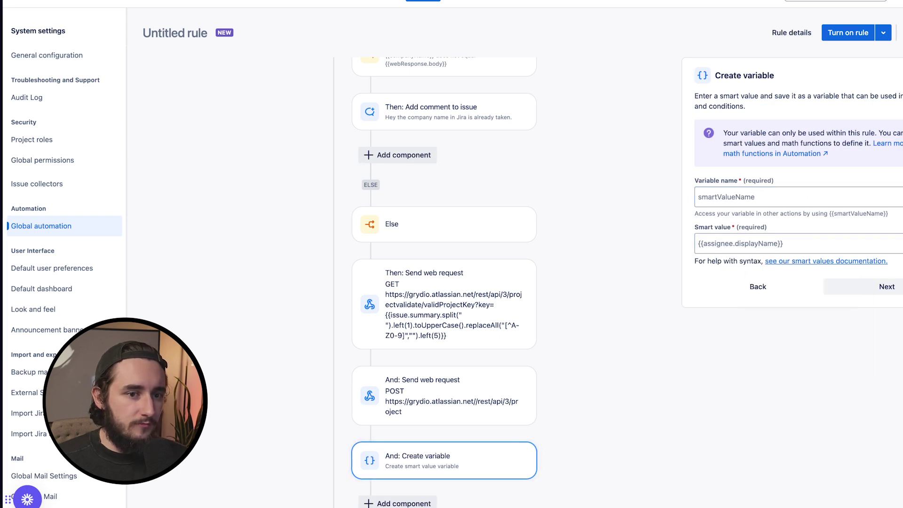
pyautogui.click(821, 243)
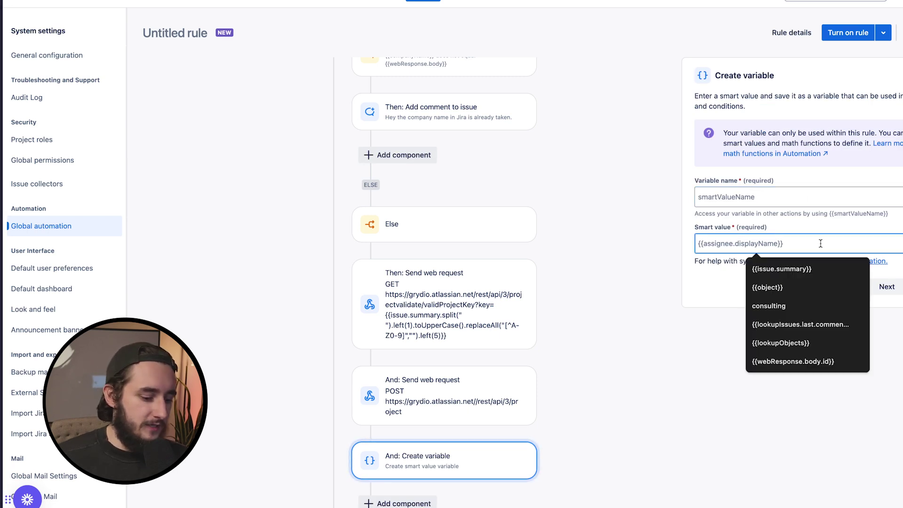
pyautogui.write('{{webResponse')
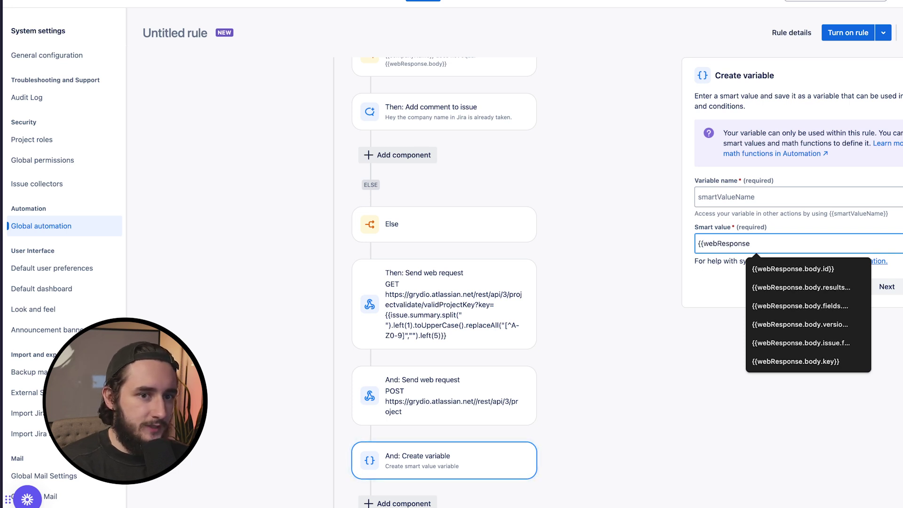
pyautogui.write(',')
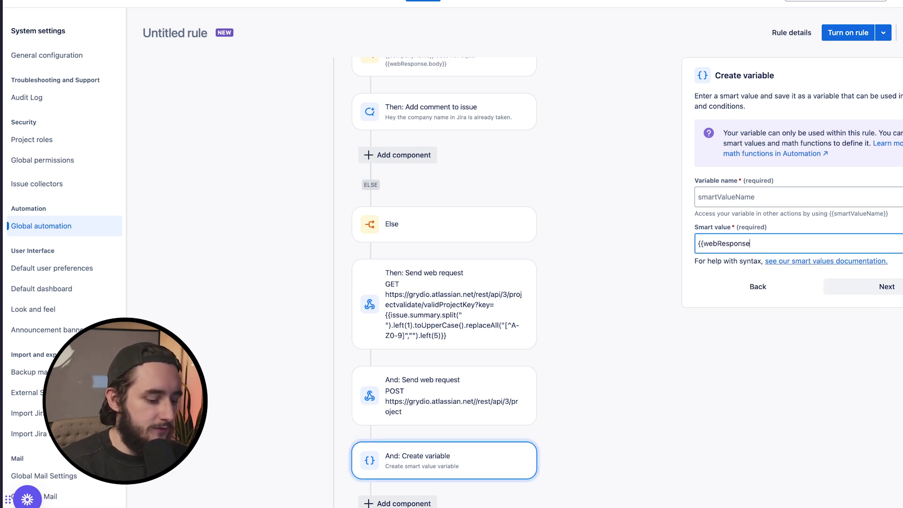
pyautogui.write('body.')
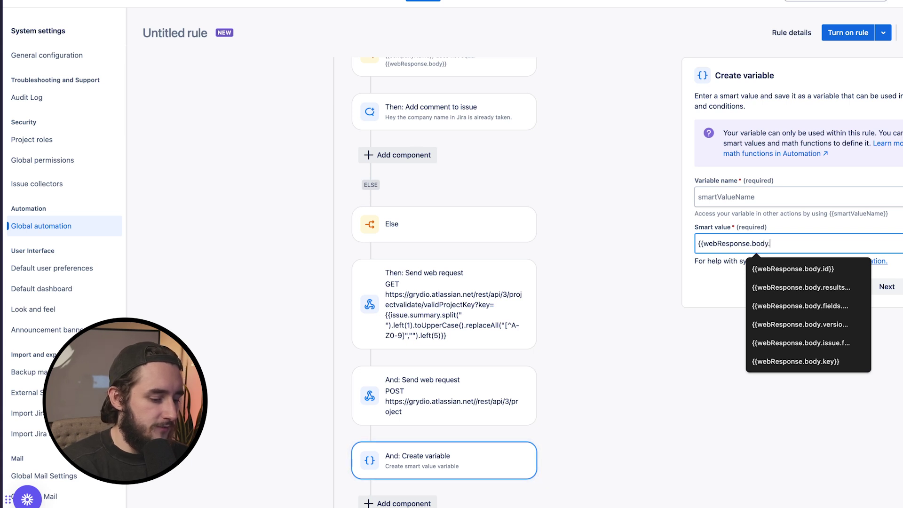
pyautogui.write('key')
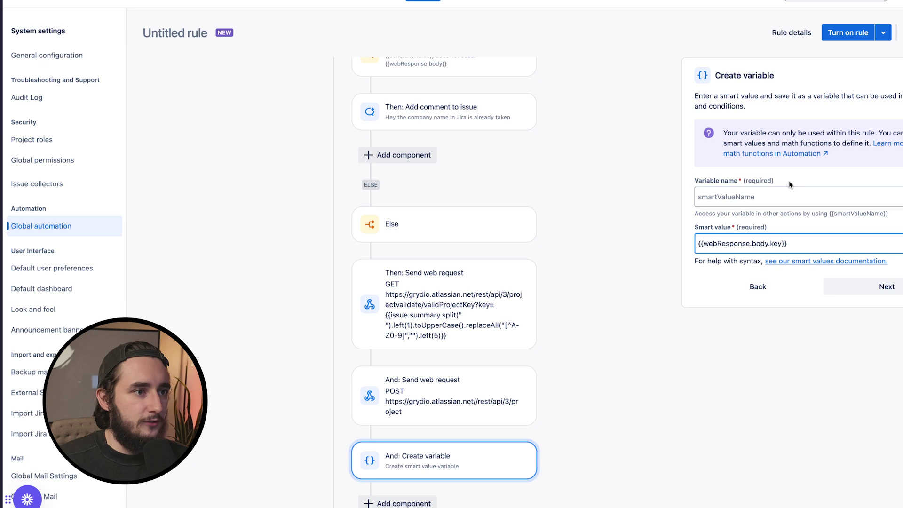
pyautogui.click(783, 193)
pyautogui.write('newProjec')
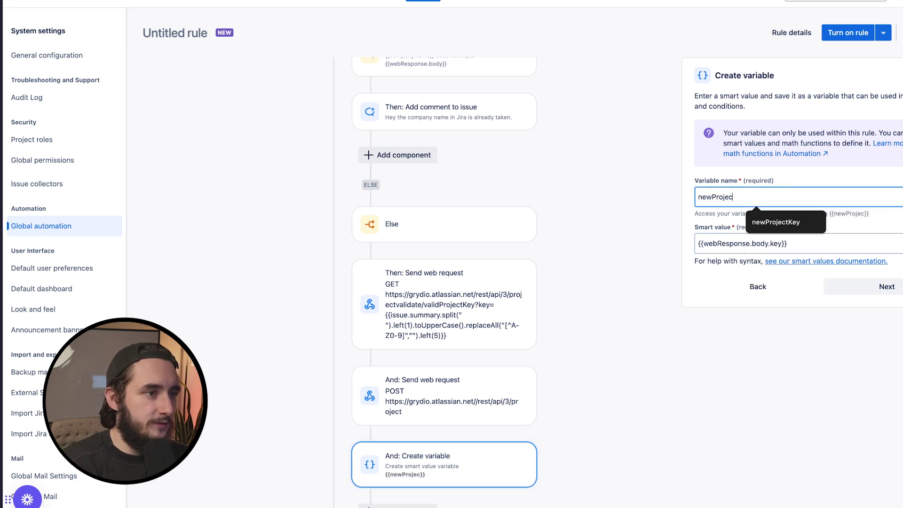
pyautogui.write('tKey')
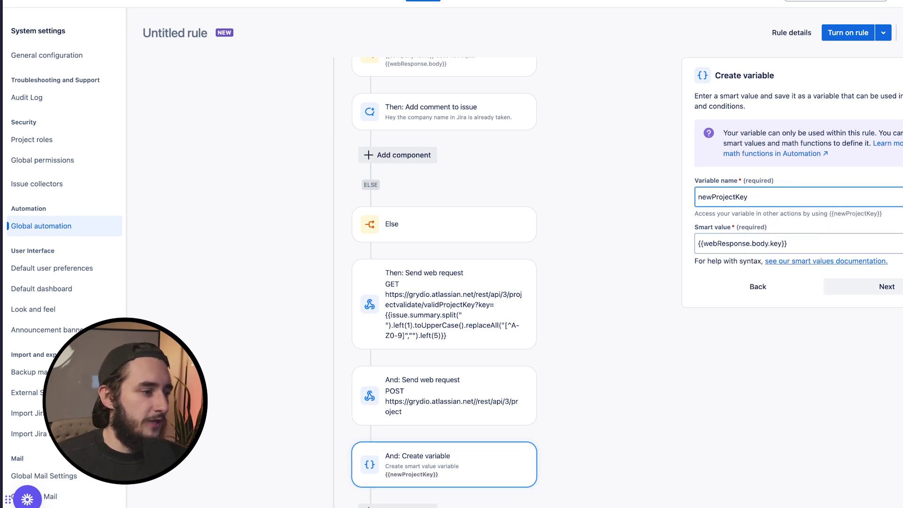
pyautogui.click(655, 397)
# Add a Comment on issue action after the newProjectKey variable in the Else block, with the comment "Hey project is created!"
pyautogui.scroll(-2, 624, 437)
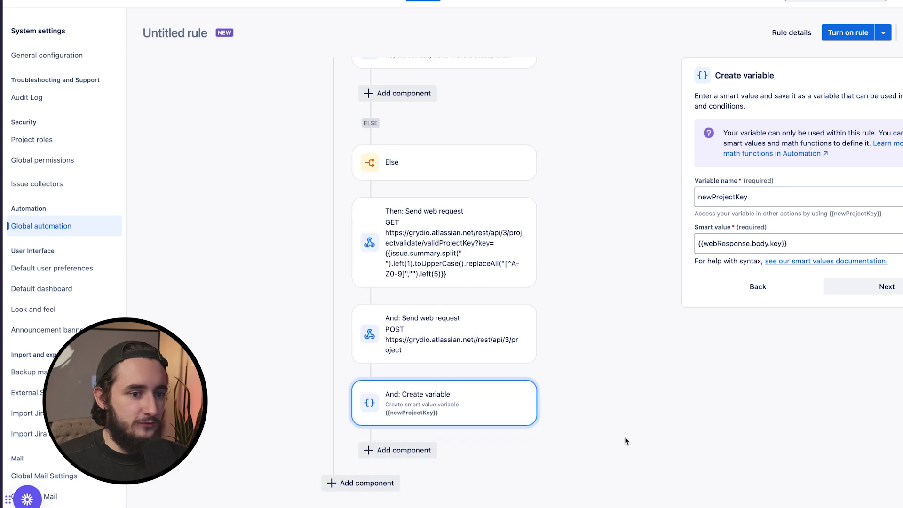
pyautogui.click(429, 448)
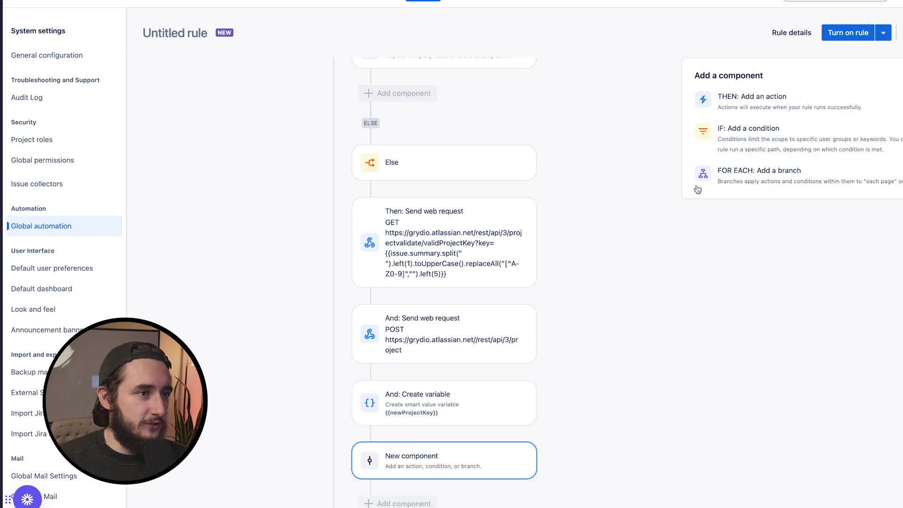
pyautogui.click(747, 102)
pyautogui.write('comm')
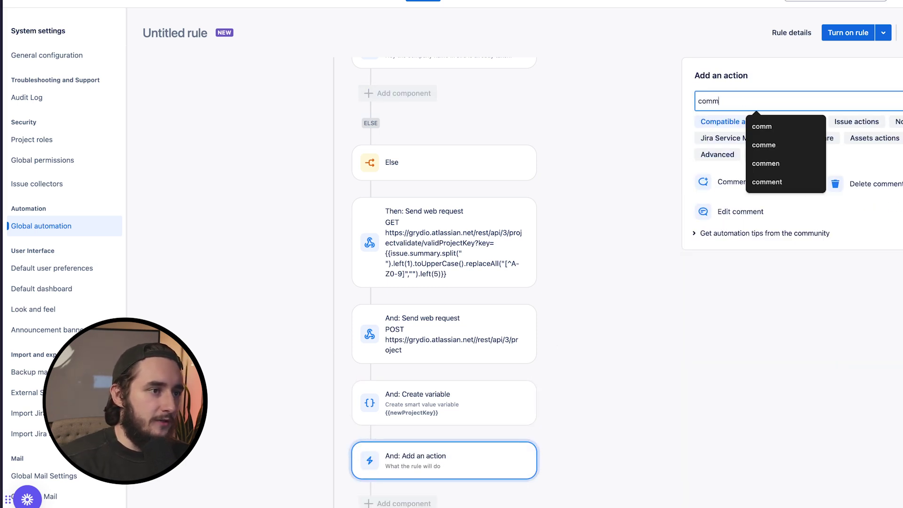
pyautogui.click(735, 196)
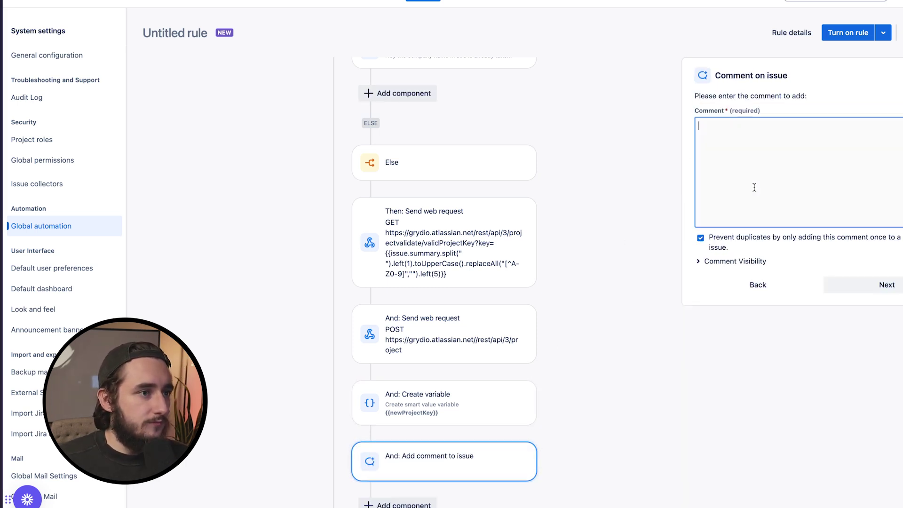
pyautogui.write('Hey proec')
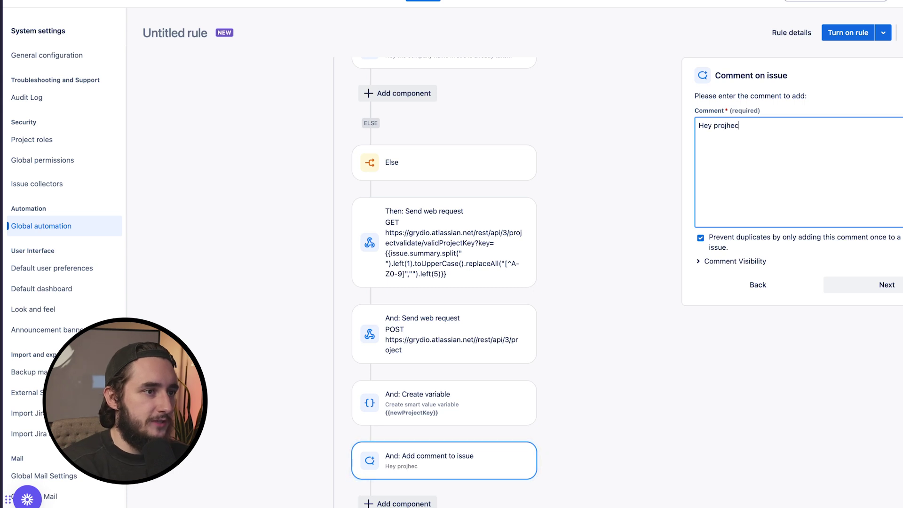
pyautogui.press('BackSpace')
pyautogui.press('BackSpace')
pyautogui.write('ject ')
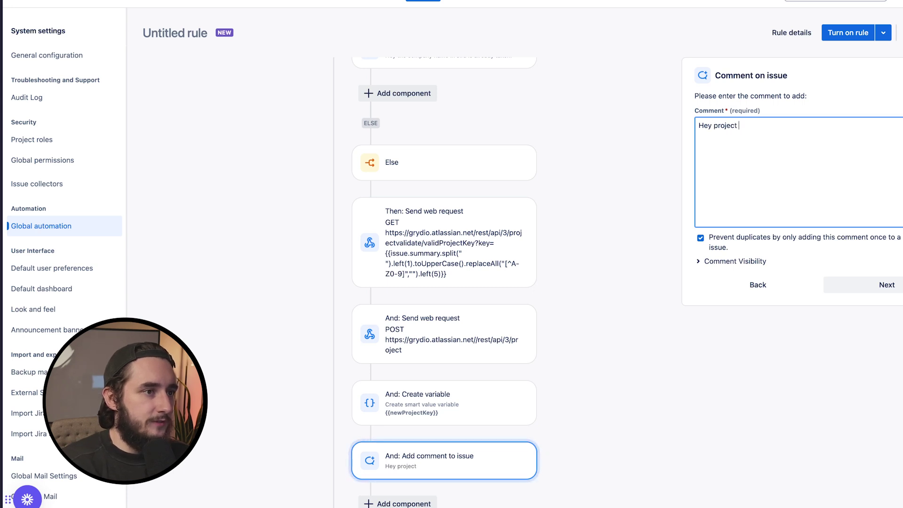
pyautogui.write('is created!')
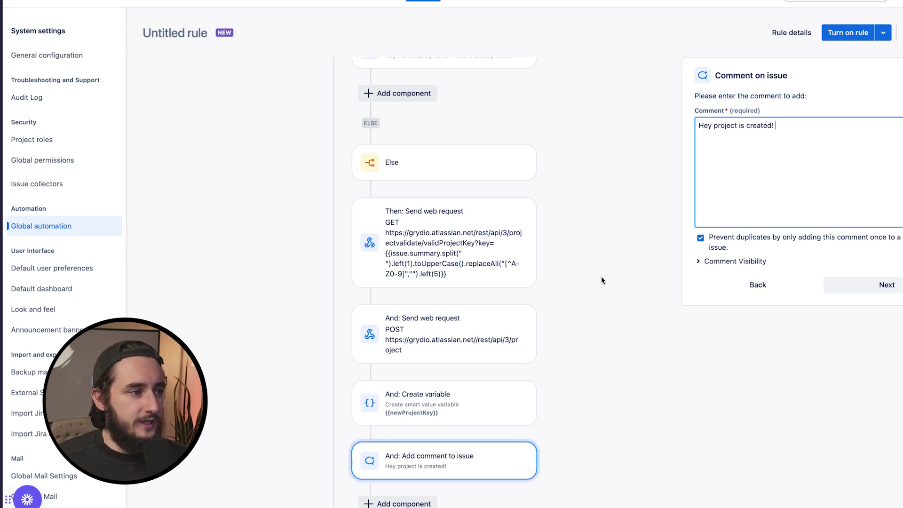
pyautogui.scroll(-2, 602, 279)
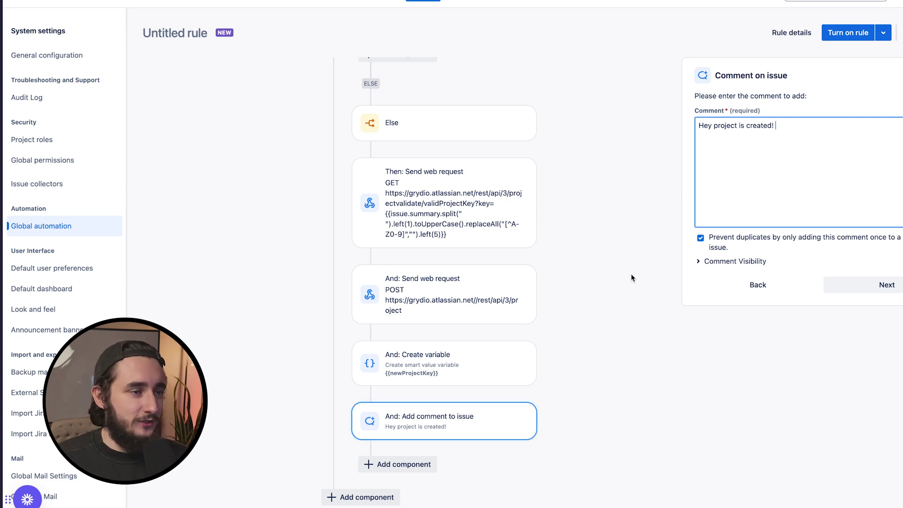
pyautogui.click(398, 465)
pyautogui.click(799, 113)
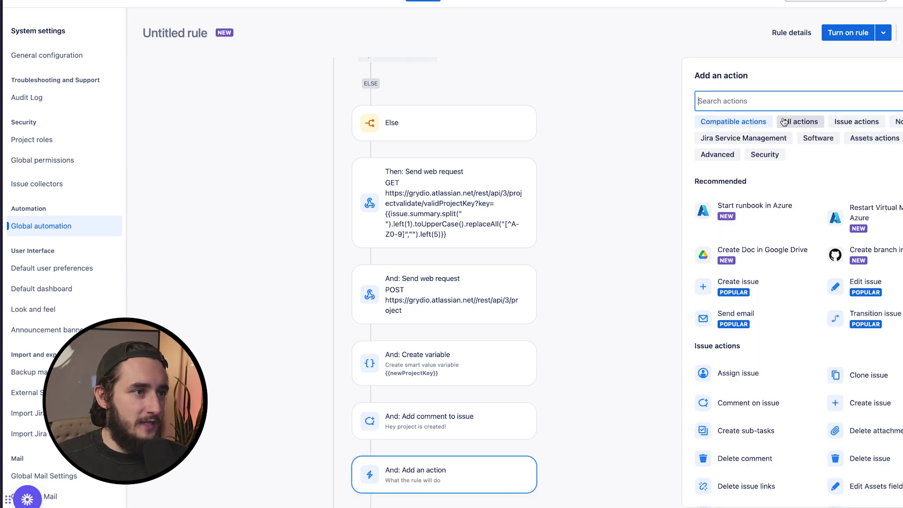
pyautogui.write('slack')
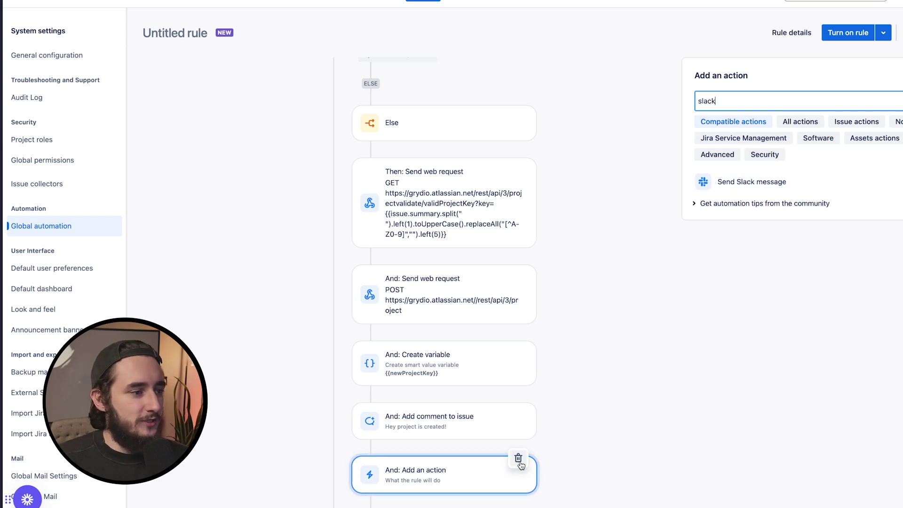
pyautogui.click(519, 460)
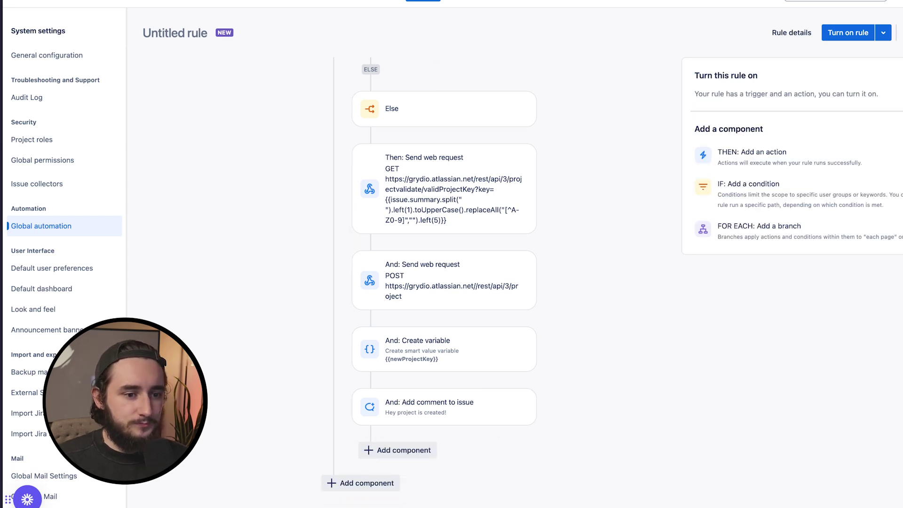
pyautogui.click(403, 450)
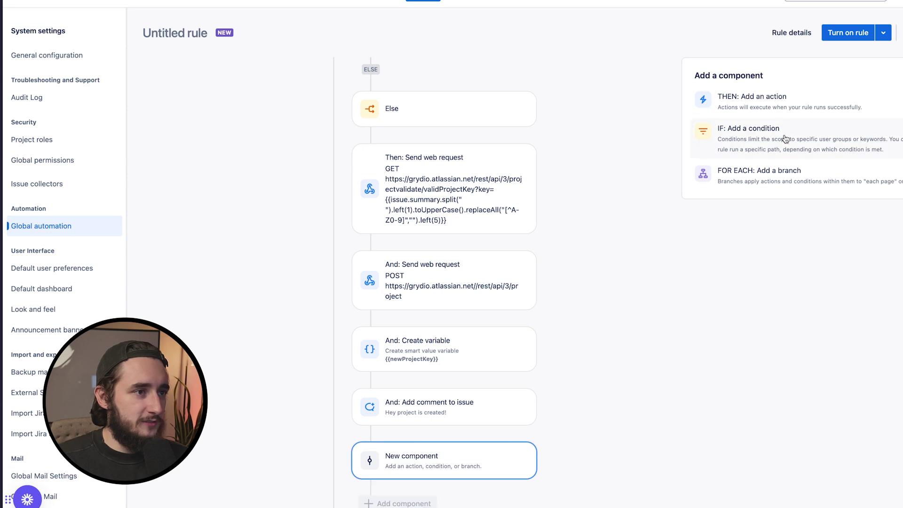
pyautogui.click(780, 111)
pyautogui.write('del')
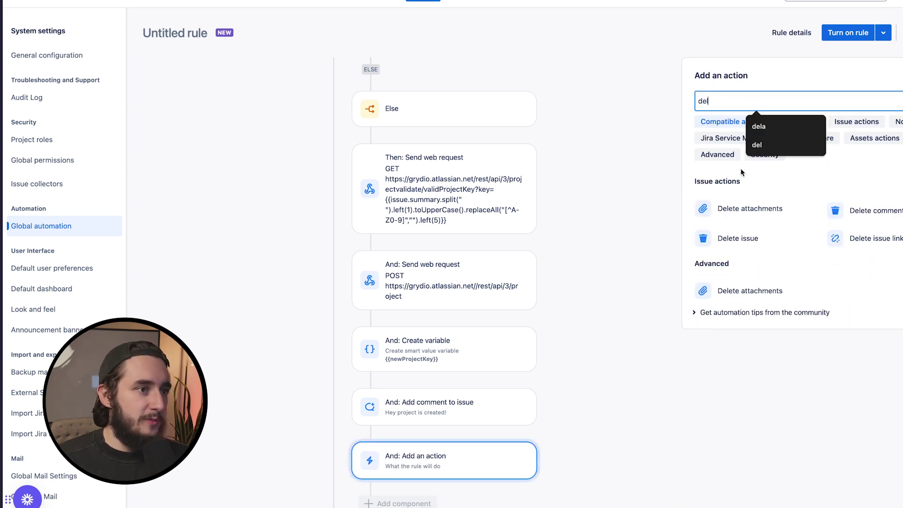
pyautogui.press('BackSpace')
pyautogui.write('l')
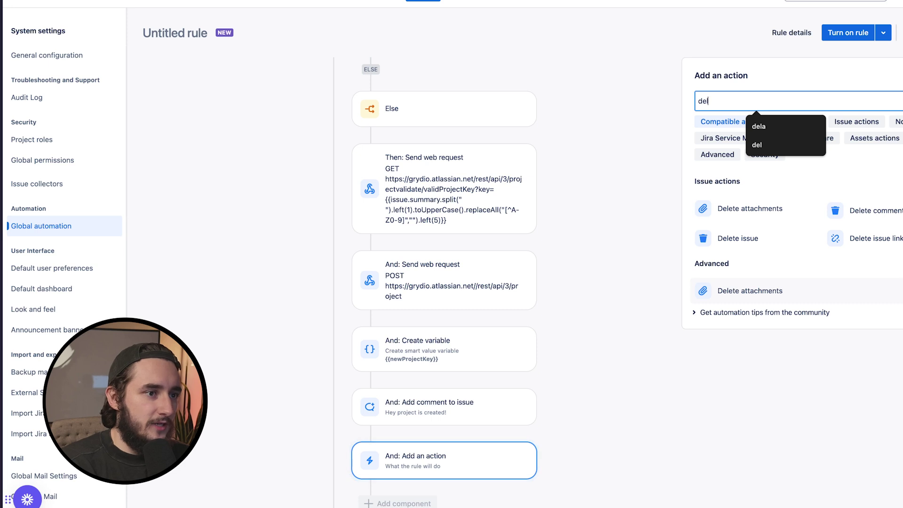
pyautogui.click(606, 401)
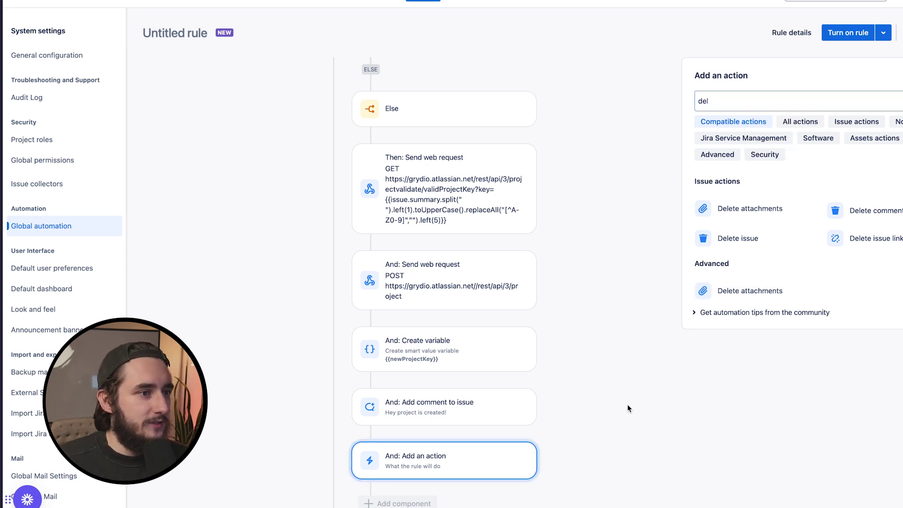
pyautogui.doubleClick(695, 101)
pyautogui.press('BackSpace')
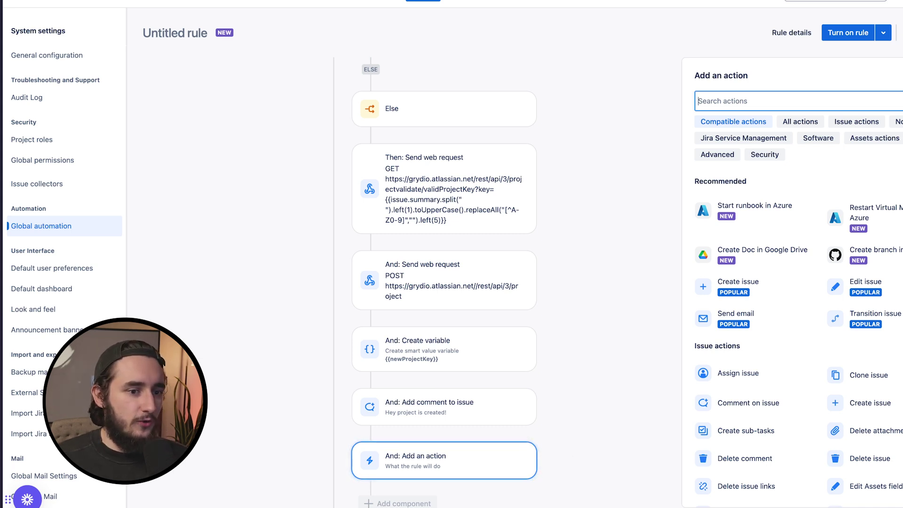
pyautogui.click(528, 441)
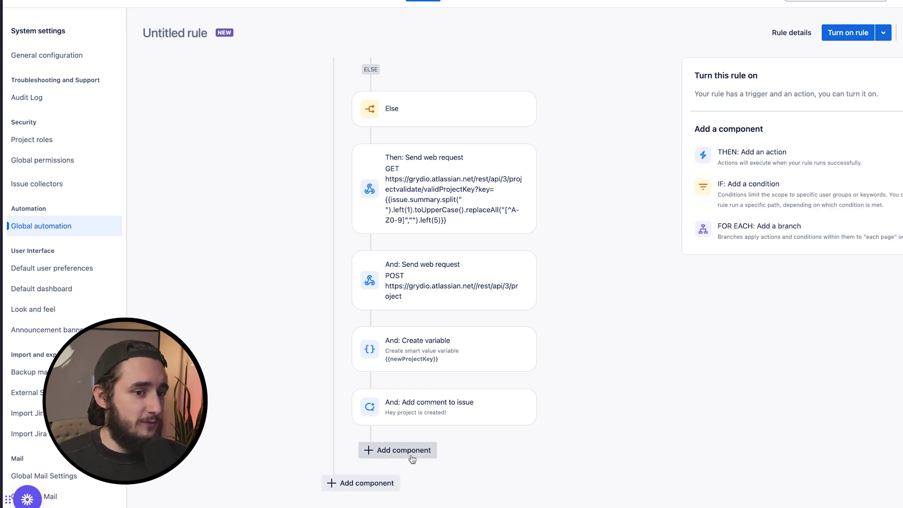
# Add a Create issue action after the project-created comment in the Else block
pyautogui.click(433, 454)
pyautogui.click(752, 155)
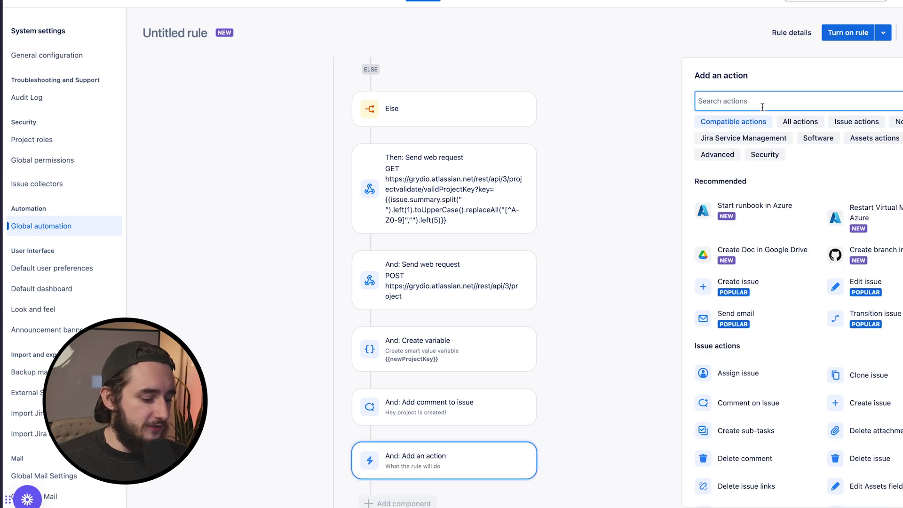
pyautogui.write('crea')
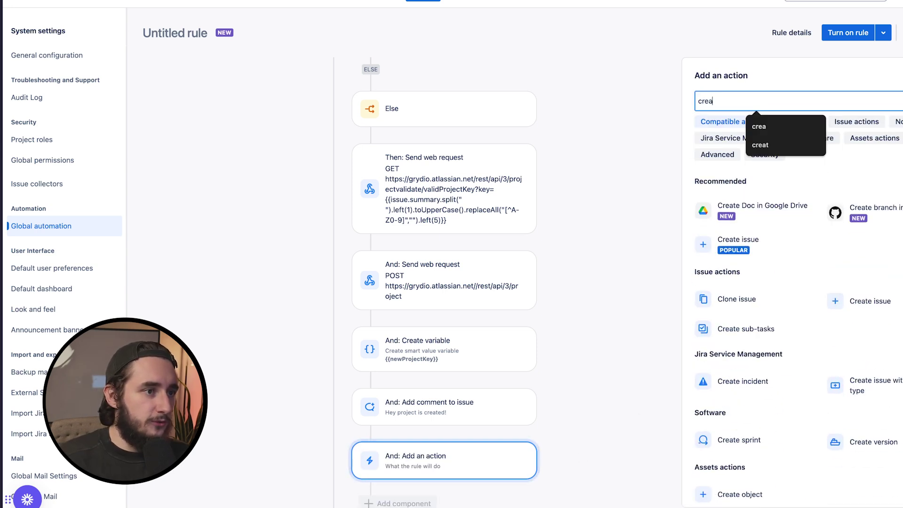
pyautogui.click(865, 304)
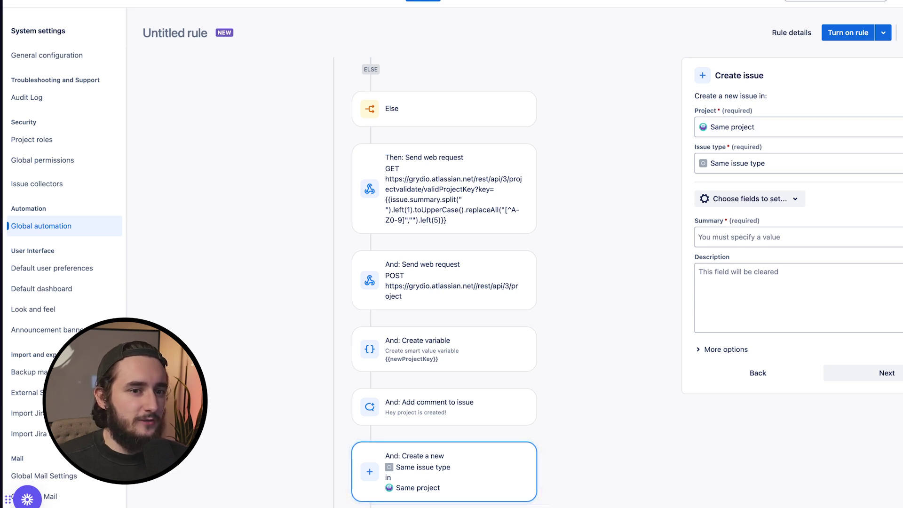
# Set the Create issue action's project to the smart value {{webReponse.body.id}}
pyautogui.click(753, 129)
pyautogui.click(596, 146)
pyautogui.click(795, 134)
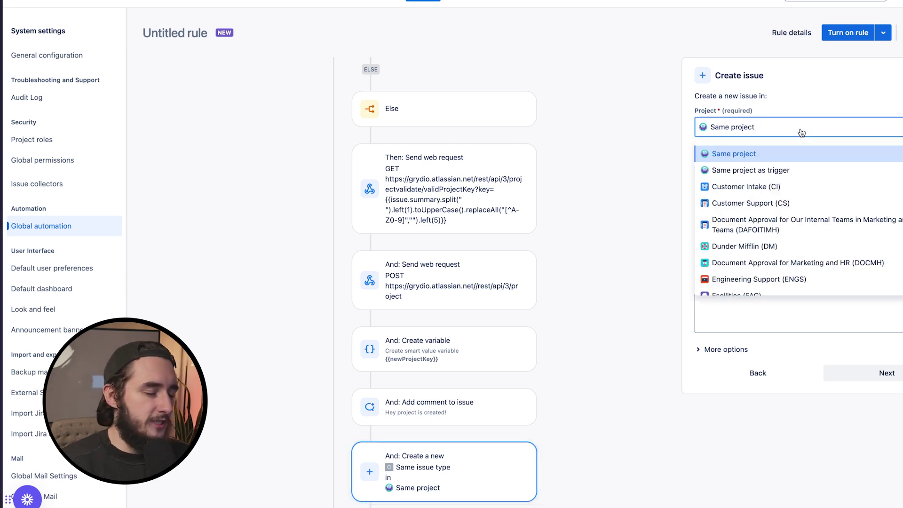
pyautogui.write('{{')
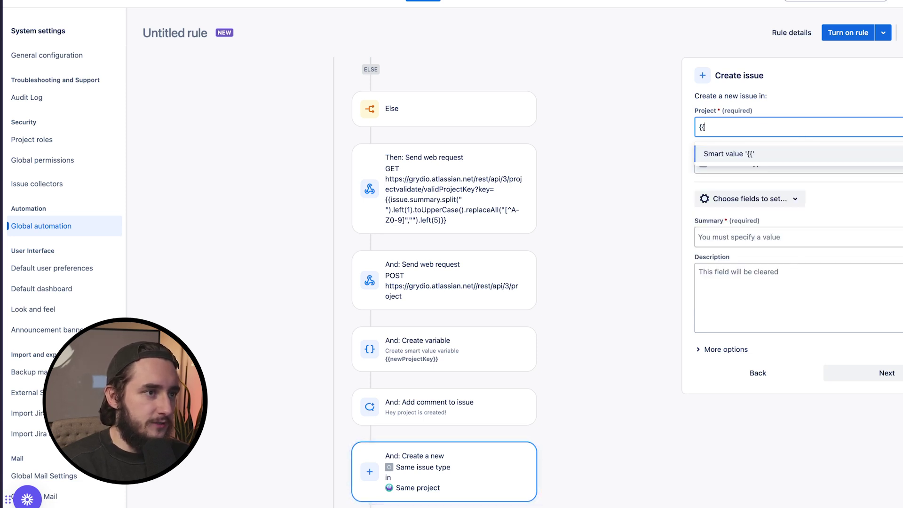
pyautogui.write('webReponse')
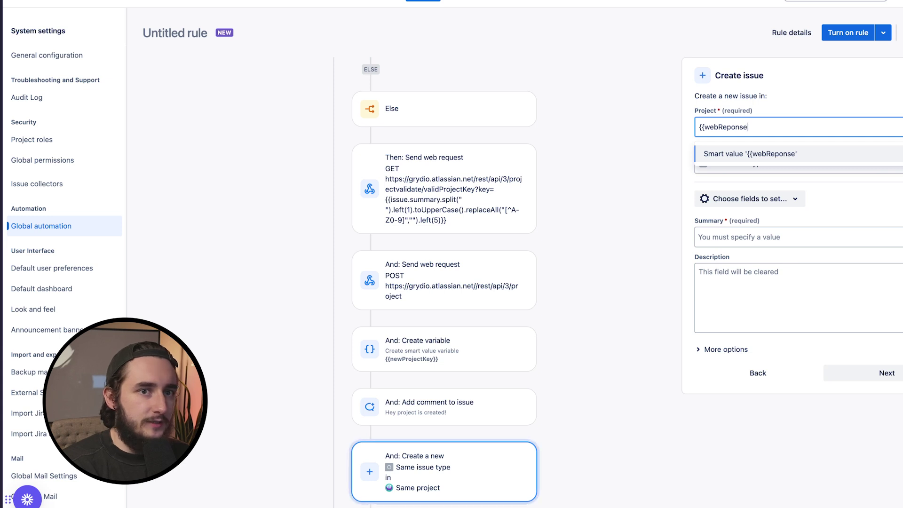
pyautogui.write('.do')
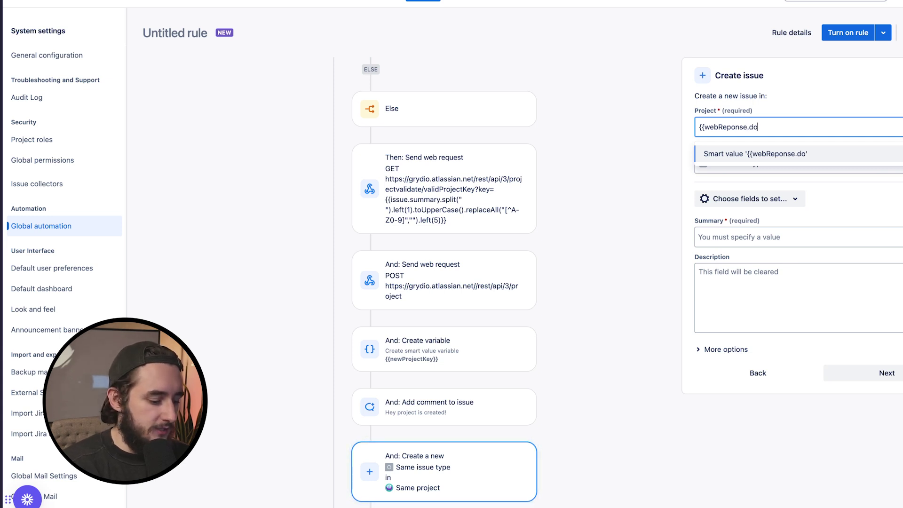
pyautogui.press('BackSpace')
pyautogui.press('BackSpace')
pyautogui.write('body.id}}')
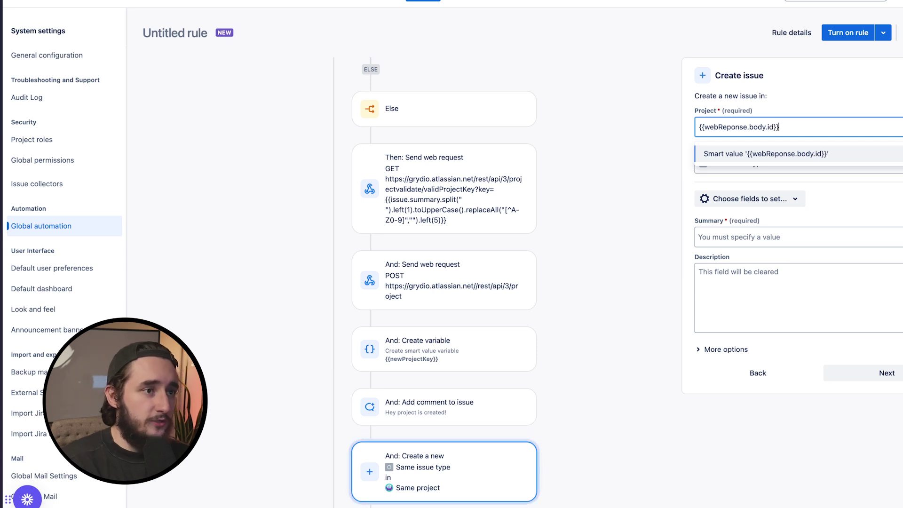
pyautogui.click(831, 150)
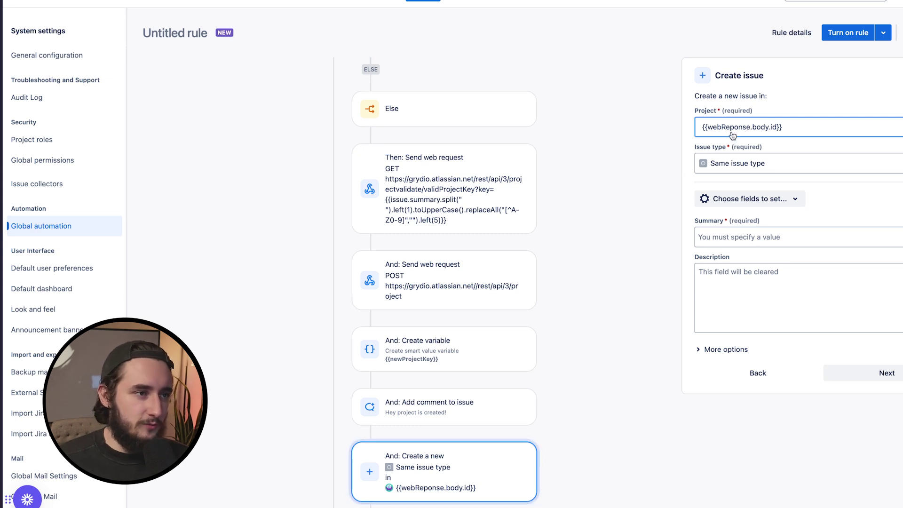
pyautogui.scroll(3, 461, 215)
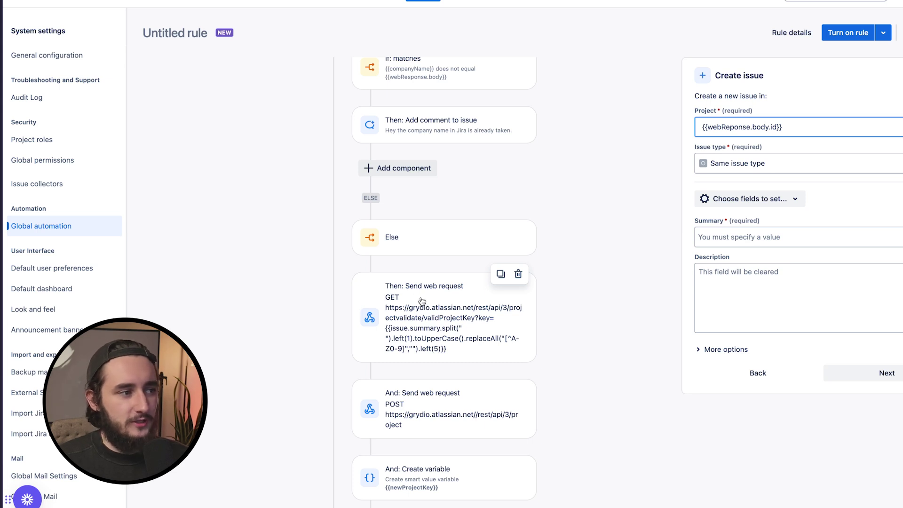
# Set the new issue's type to Task and enter Test as both its summary and its description
pyautogui.scroll(-5, 422, 302)
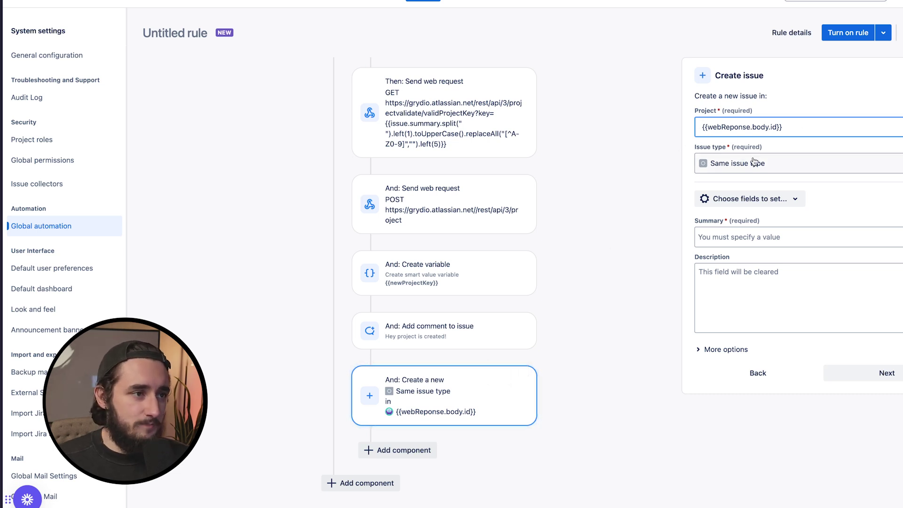
pyautogui.click(777, 169)
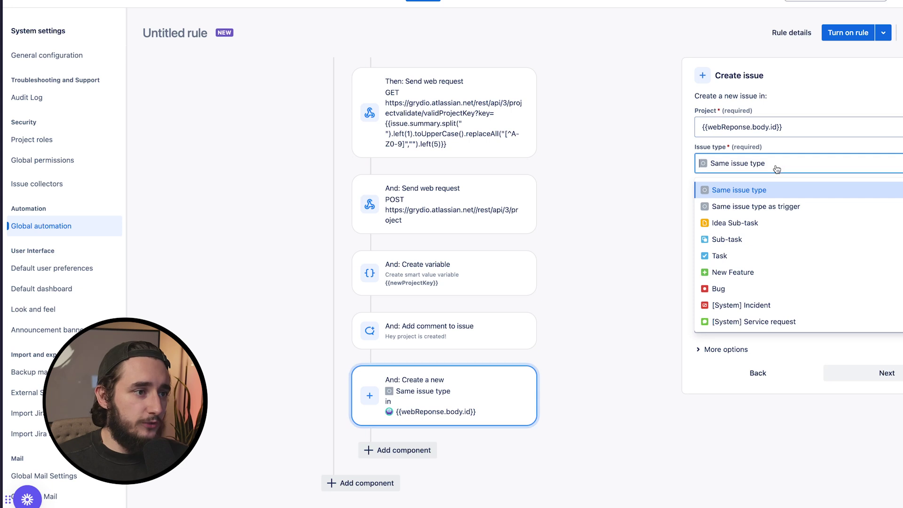
pyautogui.click(776, 255)
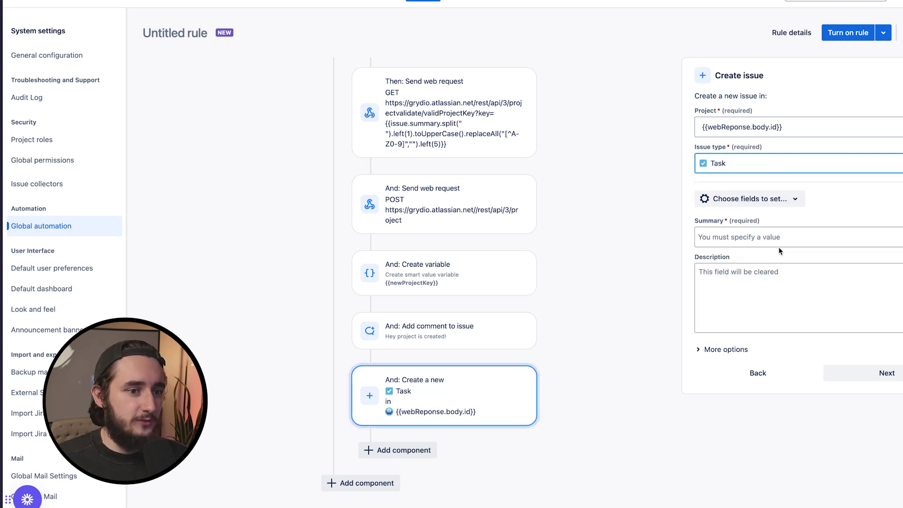
pyautogui.click(787, 237)
pyautogui.write('Test')
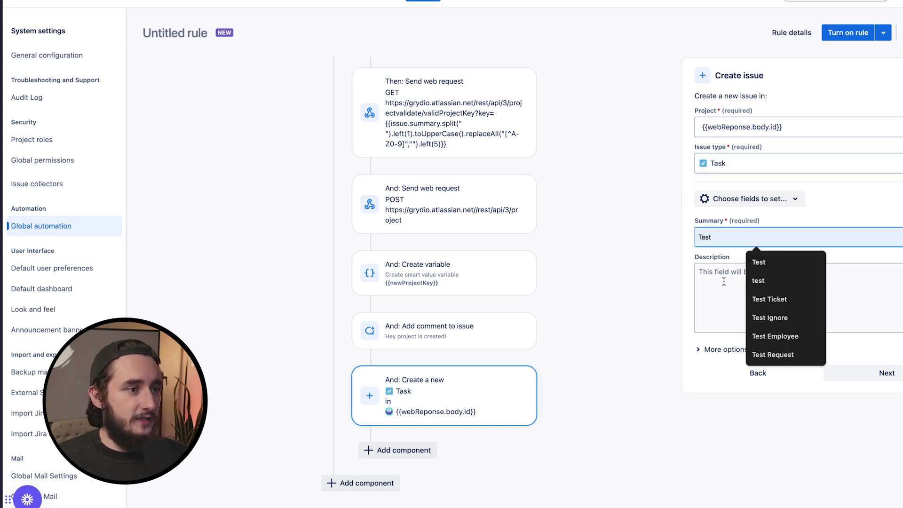
pyautogui.click(750, 296)
pyautogui.write('Test')
pyautogui.click(731, 218)
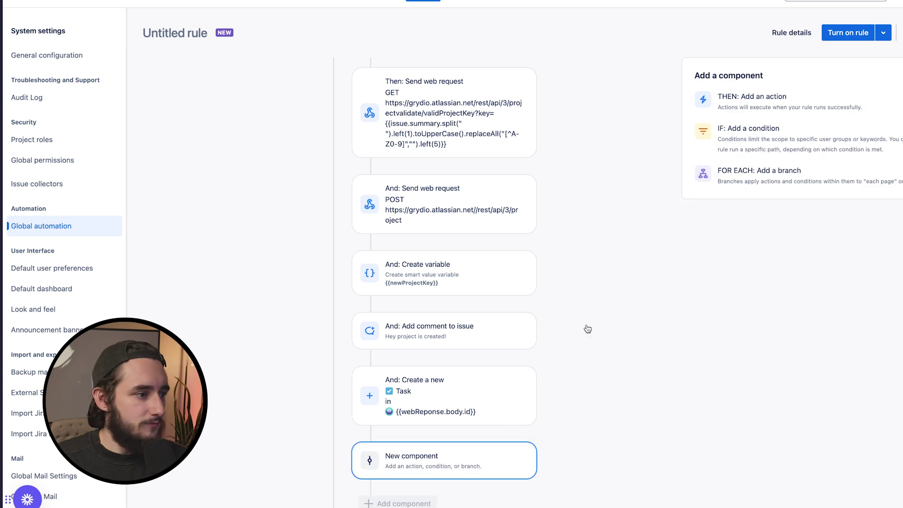
# Add a Send web request action after the Create issue action in the Else block
pyautogui.click(751, 112)
pyautogui.write('web')
pyautogui.click(741, 181)
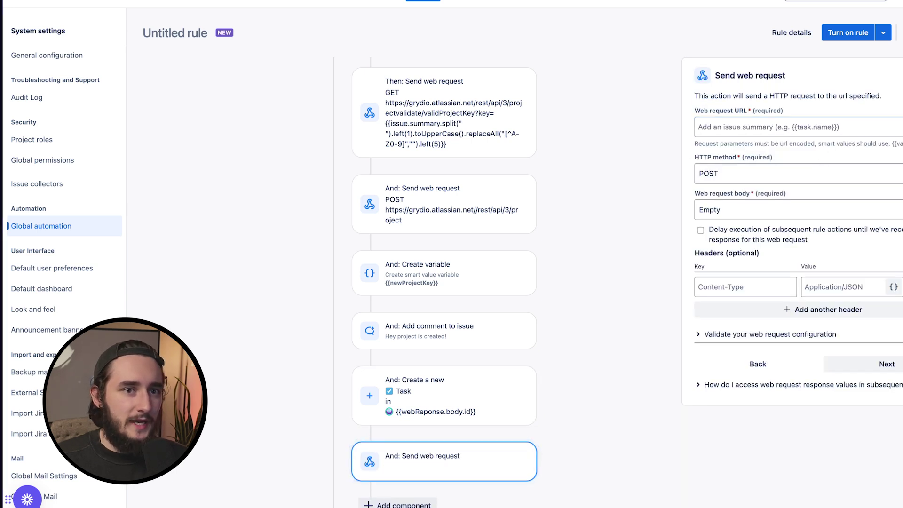
pyautogui.click(876, 126)
pyautogui.write('https://grydio.atlassian.net/wiki/rest/api/content/100958212/pagehierarchy/copy')
pyautogui.moveTo(805, 127); pyautogui.dragTo(861, 125)
pyautogui.click(849, 127)
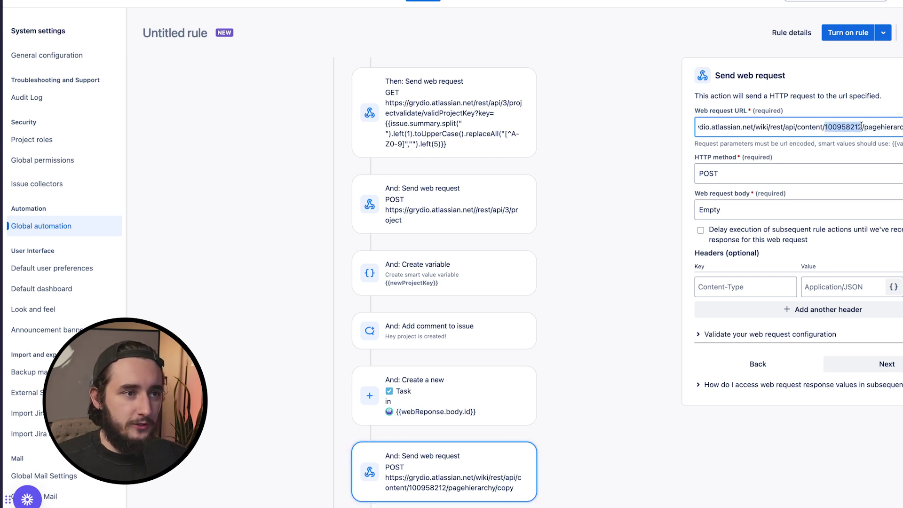
pyautogui.click(644, 164)
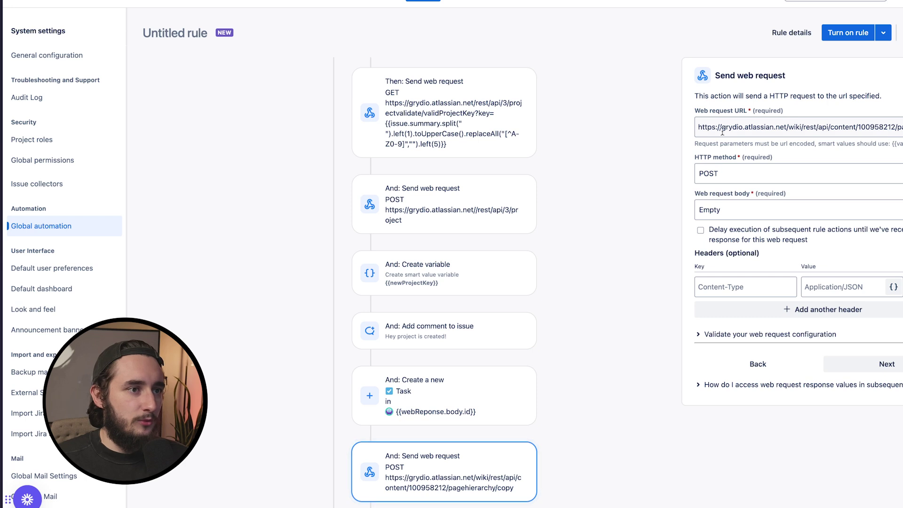
pyautogui.moveTo(757, 127); pyautogui.dragTo(835, 133)
pyautogui.moveTo(901, 129); pyautogui.dragTo(823, 126)
pyautogui.click(860, 127)
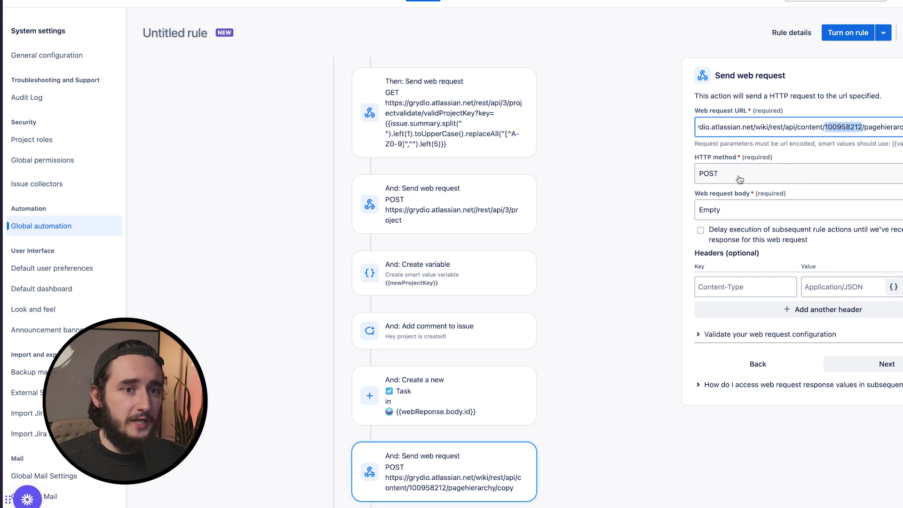
# Set the page-copy request's body to Custom data and delay subsequent rule actions until its response is received
pyautogui.click(810, 211)
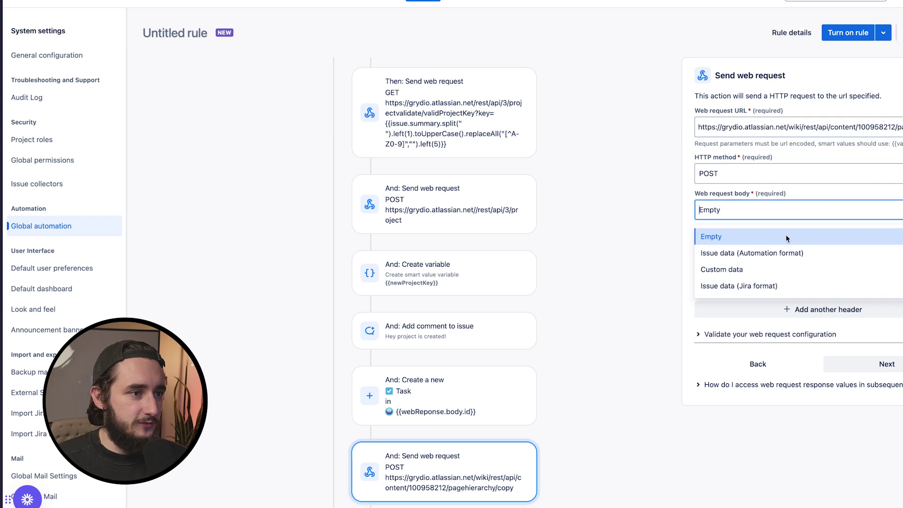
pyautogui.click(750, 270)
pyautogui.click(739, 359)
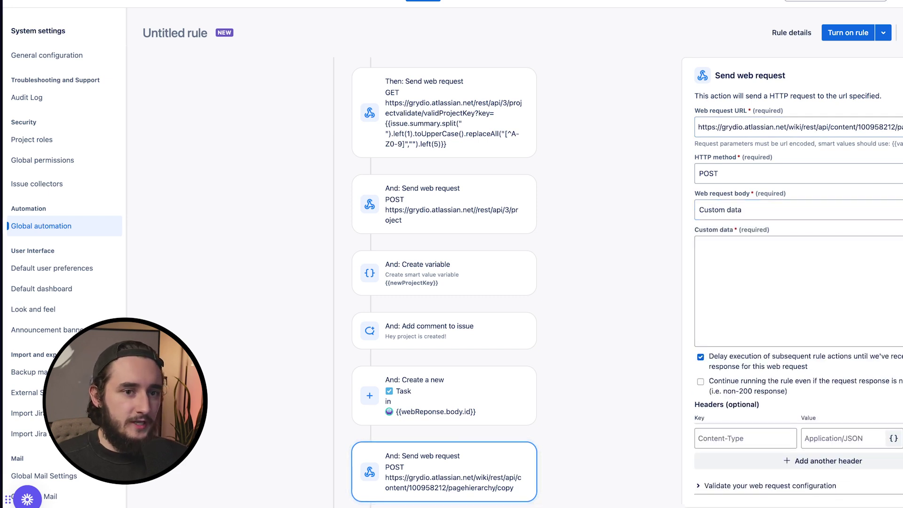
# Enter custom data JSON enabling all copy options, with destinationPageId 267354115, an empty prefix, and title options replacing "Template" with {{companyname}}
pyautogui.click(819, 288)
pyautogui.write('{   "copyAttachments": true,   "copyPermissions": true,   "copyProperties": true,   "copyLabels": true,   "copyCustomContents": true,   "copyDescendants": true,   "destinationPageId": "267354115",   "titleOptions": {     "prefix": "",     "replace": "{{companyname}}",     "search": "Template"   } }')
pyautogui.scroll(-3, 651, 280)
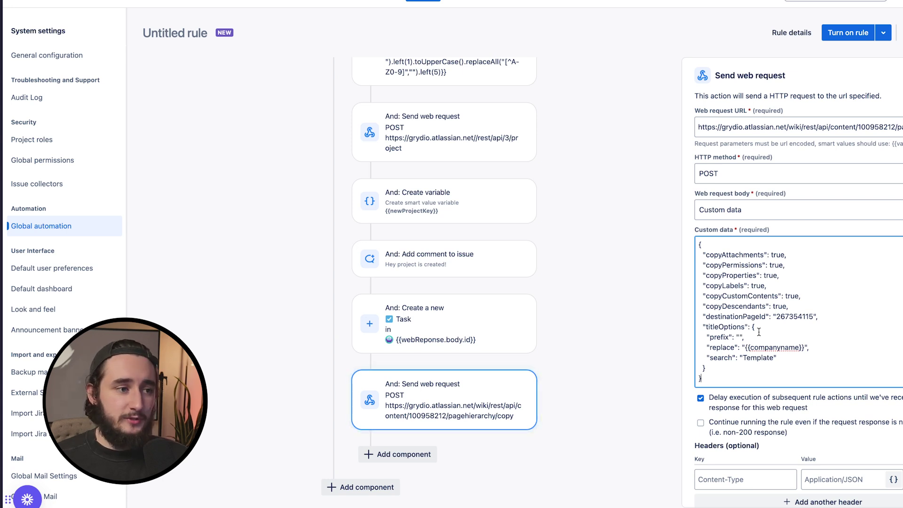
pyautogui.moveTo(743, 358); pyautogui.dragTo(806, 348)
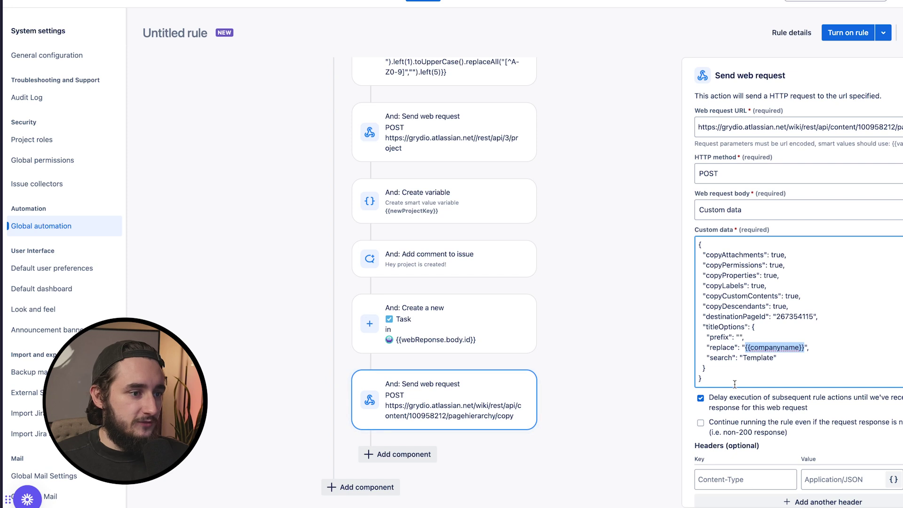
pyautogui.scroll(-2, 735, 384)
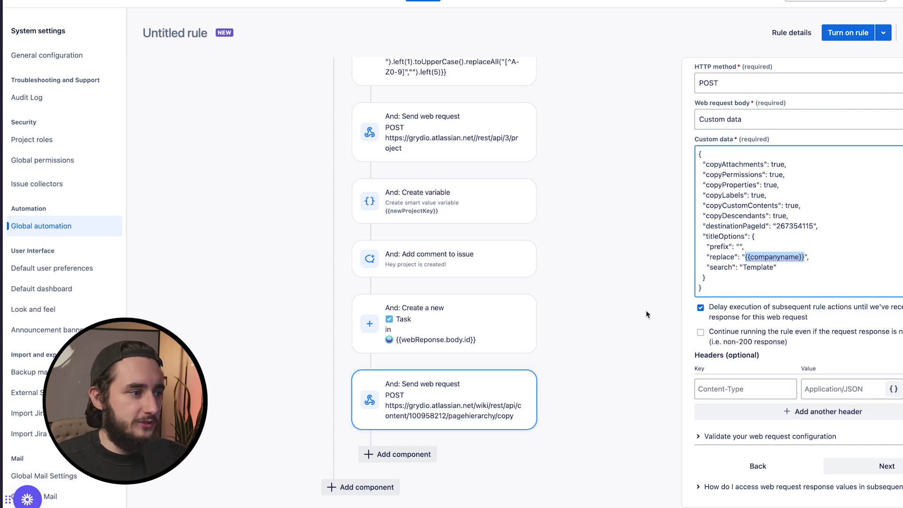
pyautogui.scroll(-1, 632, 384)
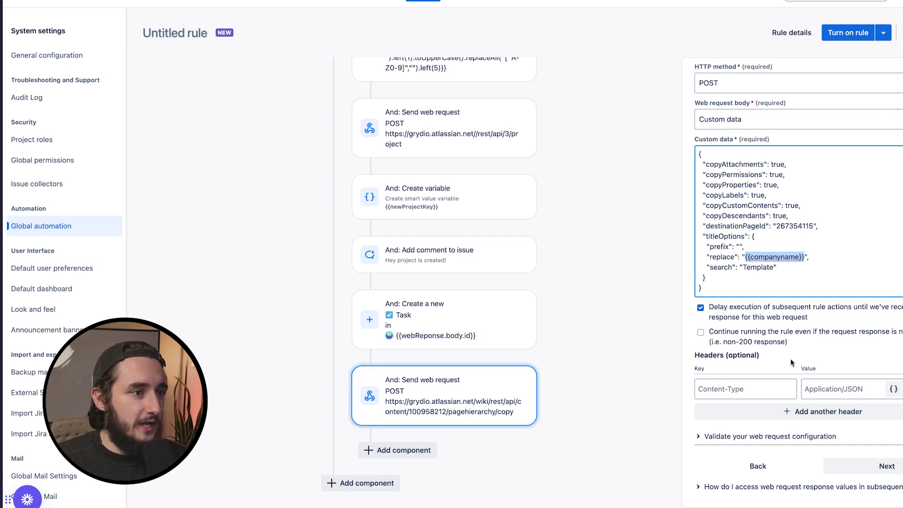
pyautogui.click(633, 382)
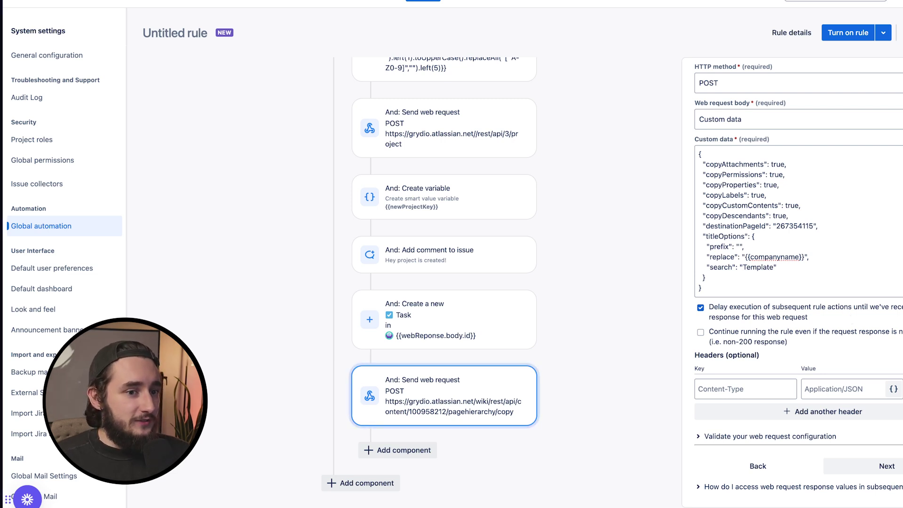
# Add another Send web request action after the page-hierarchy copy request
pyautogui.click(397, 450)
pyautogui.click(740, 107)
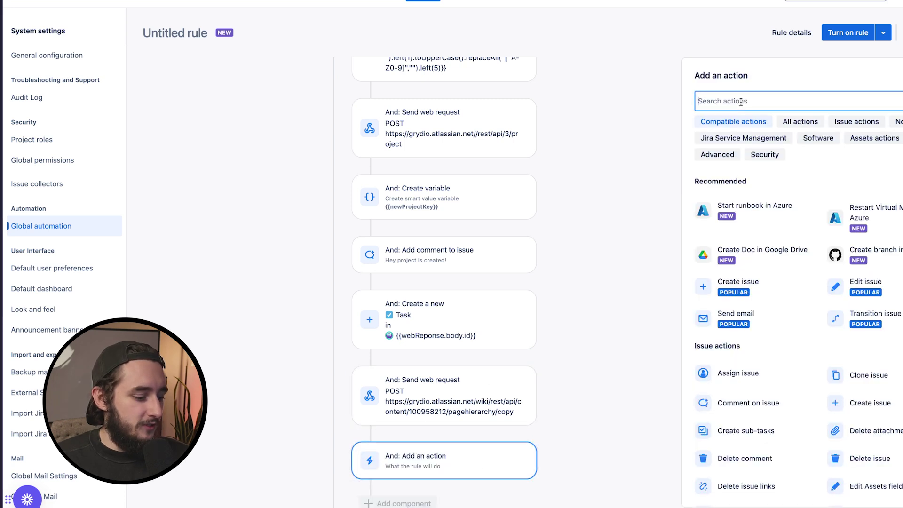
pyautogui.write('web')
pyautogui.click(726, 179)
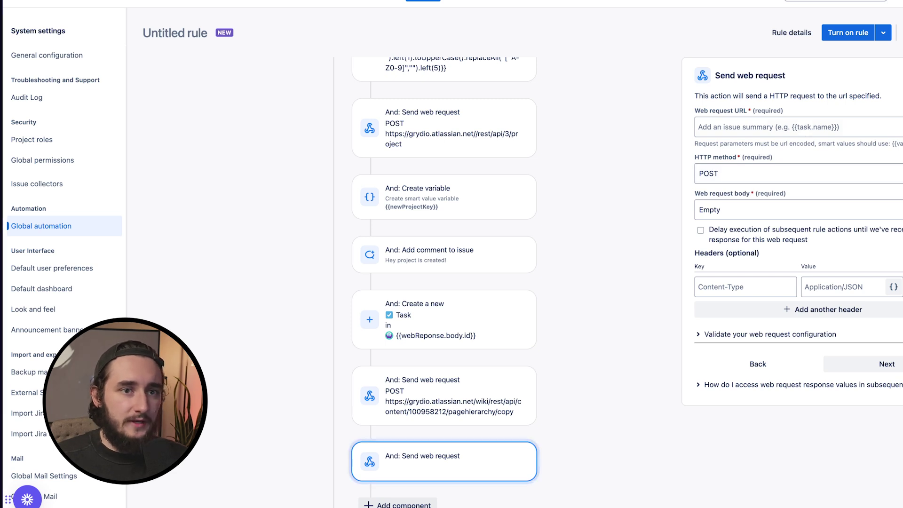
pyautogui.click(739, 126)
pyautogui.write('https://grydio.atlassian.net/wiki/rest/api/content?title={{companyname}}&spaceKey=CP&expand=body.storage,version')
pyautogui.moveTo(801, 127); pyautogui.dragTo(700, 131)
pyautogui.click(811, 128)
pyautogui.click(822, 128)
pyautogui.click(842, 135)
pyautogui.moveTo(832, 128); pyautogui.dragTo(890, 130)
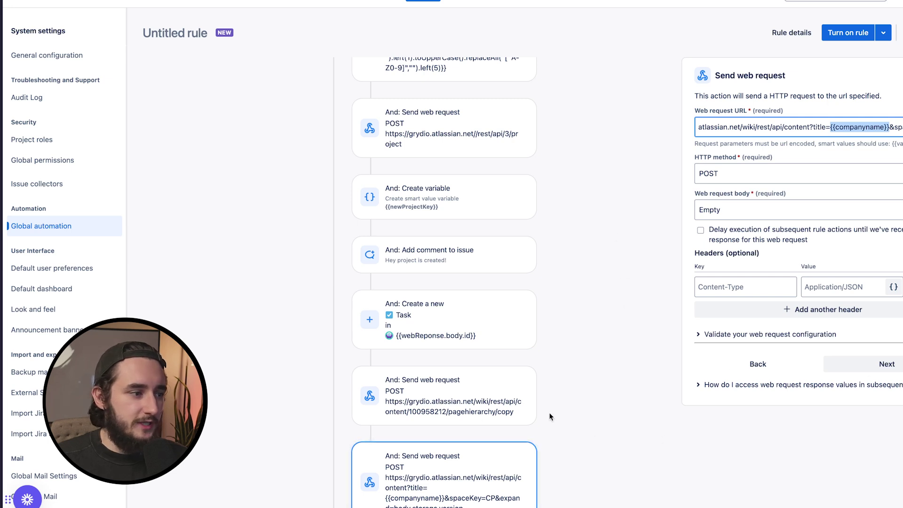
# Add a Create variable action after the request that looks up the page by company name
pyautogui.scroll(-2, 470, 461)
pyautogui.click(397, 448)
pyautogui.click(733, 101)
pyautogui.write('var')
pyautogui.click(743, 183)
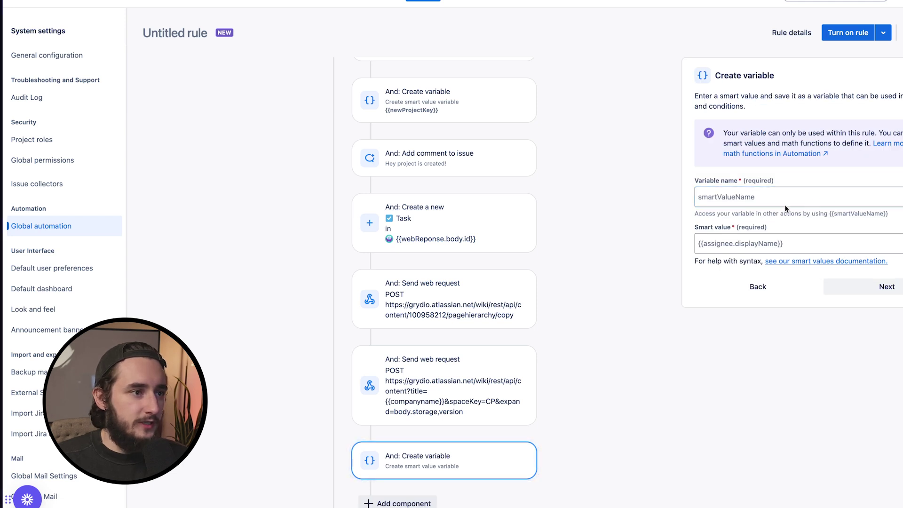
# Set the variable's smart value to {{webResopnse.body.results.id}} and name the variable pageID
pyautogui.click(776, 241)
pyautogui.write('{{w')
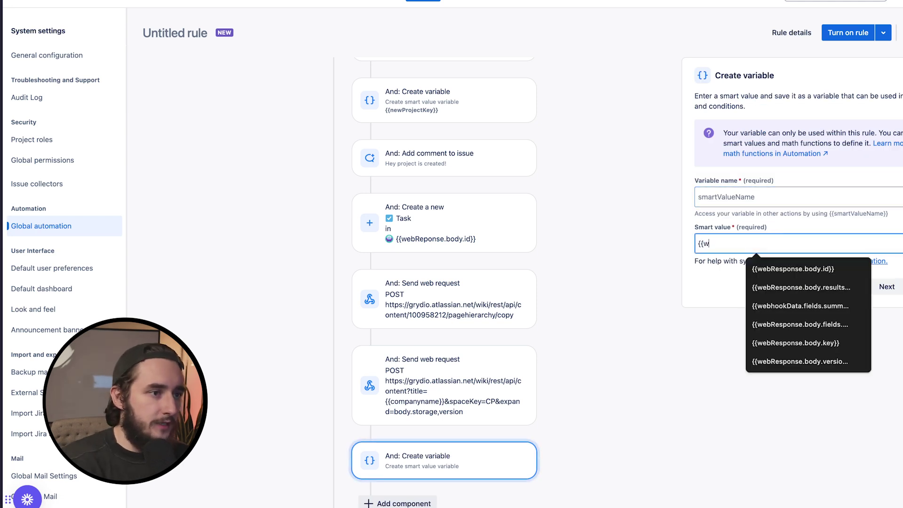
pyautogui.write('ebhook')
pyautogui.press('BackSpace')
pyautogui.press('BackSpace')
pyautogui.press('BackSpace')
pyautogui.press('BackSpace')
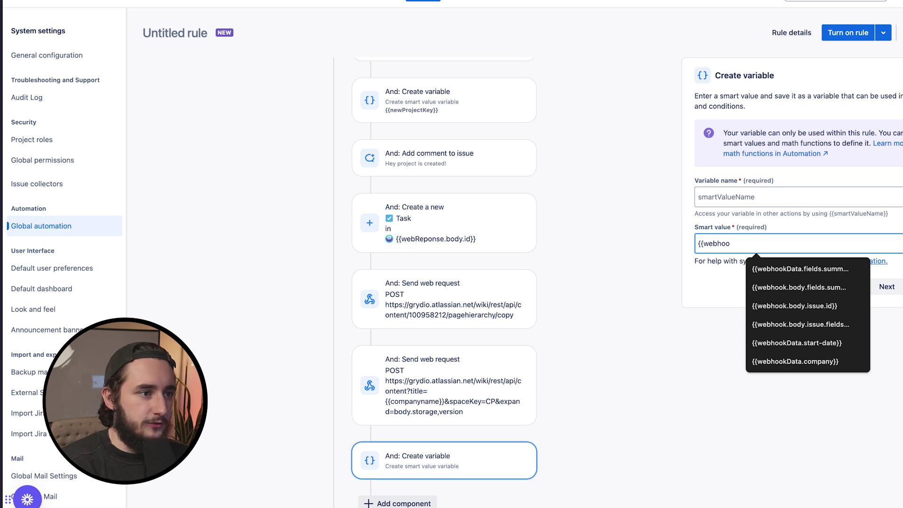
pyautogui.write('Rep')
pyautogui.press('BackSpace')
pyautogui.write('sop')
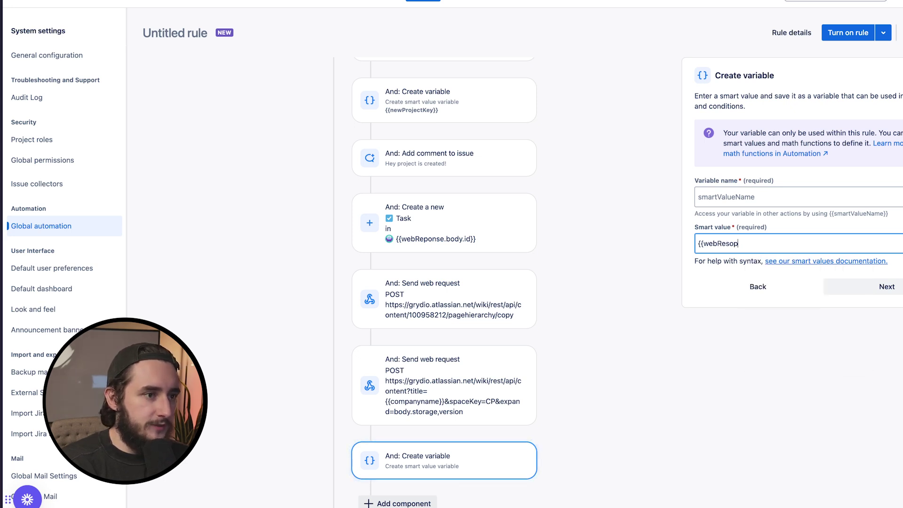
pyautogui.write('.d')
pyautogui.write('ody.')
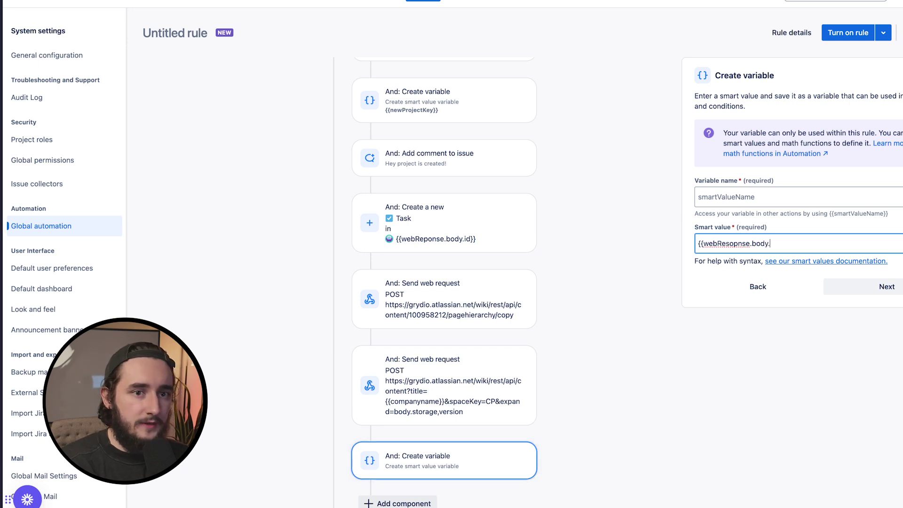
pyautogui.write('results.id')
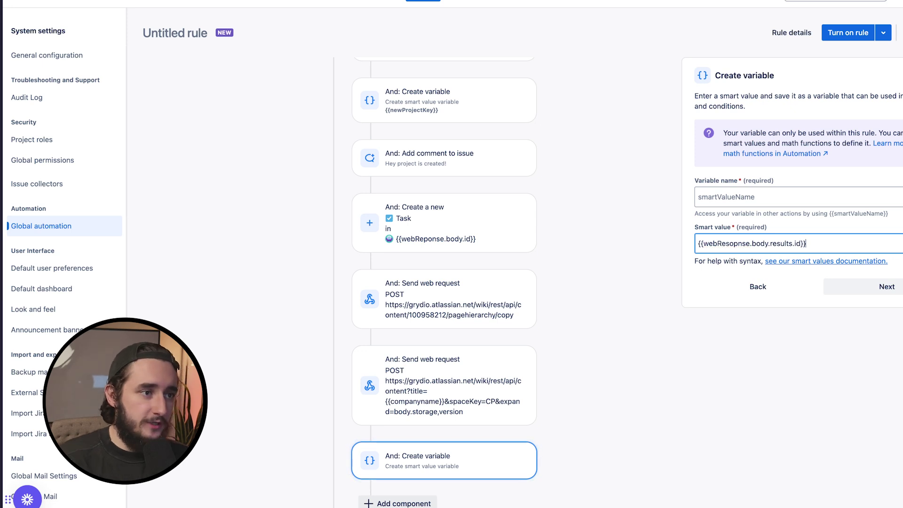
pyautogui.click(748, 201)
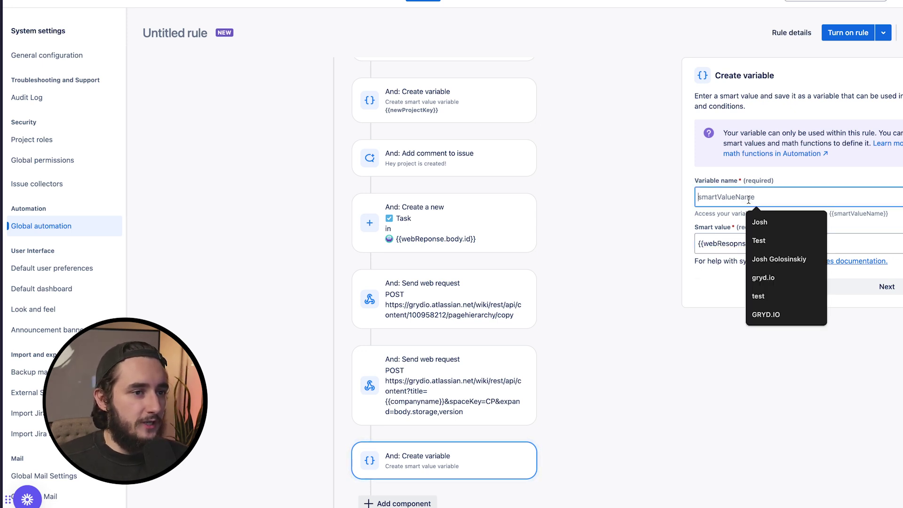
pyautogui.write('pageID')
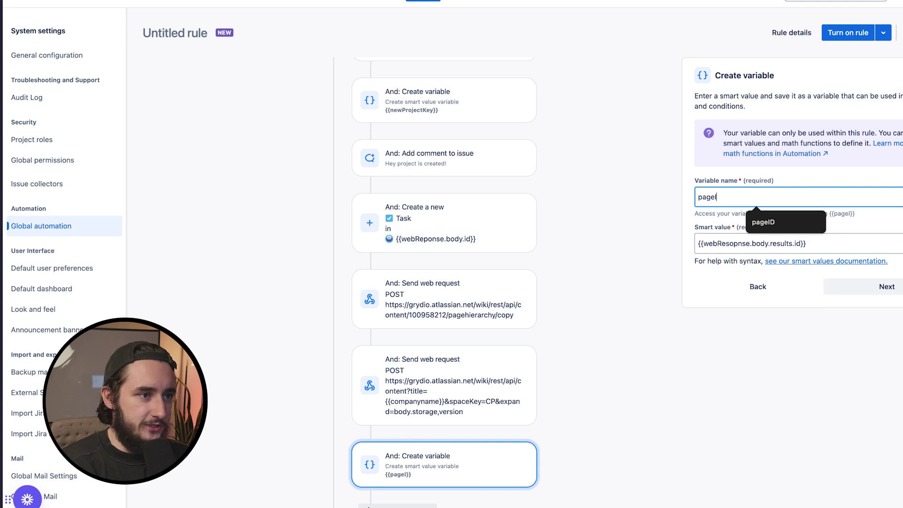
# Add a Send web request action after the pageID variable in the Else block
pyautogui.click(388, 415)
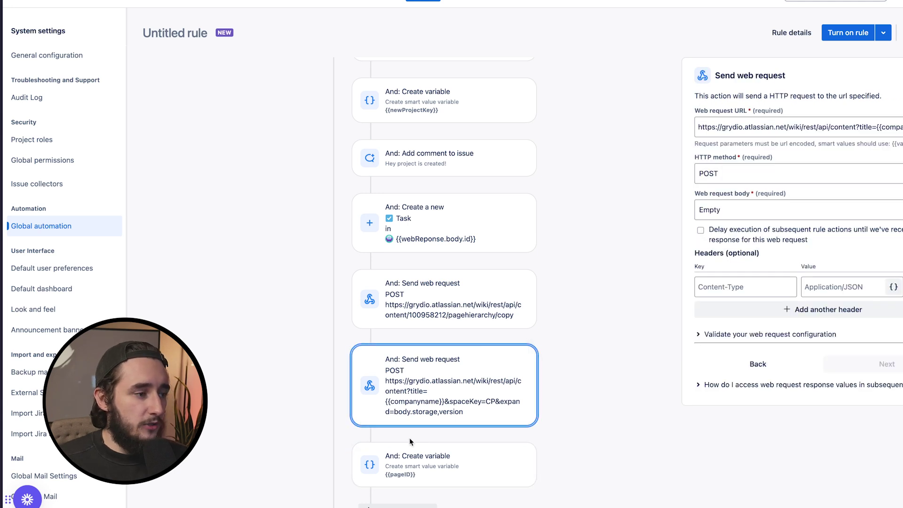
pyautogui.scroll(-1, 470, 447)
pyautogui.scroll(-1, 494, 452)
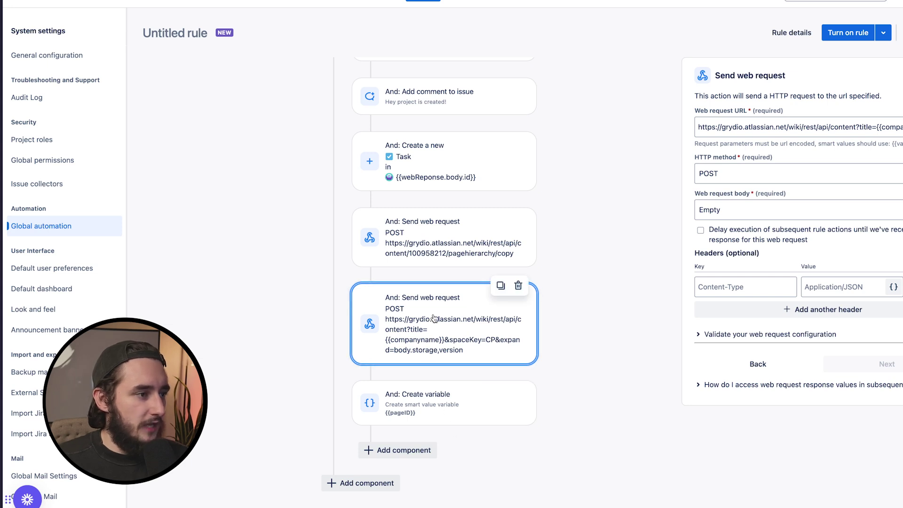
pyautogui.click(433, 393)
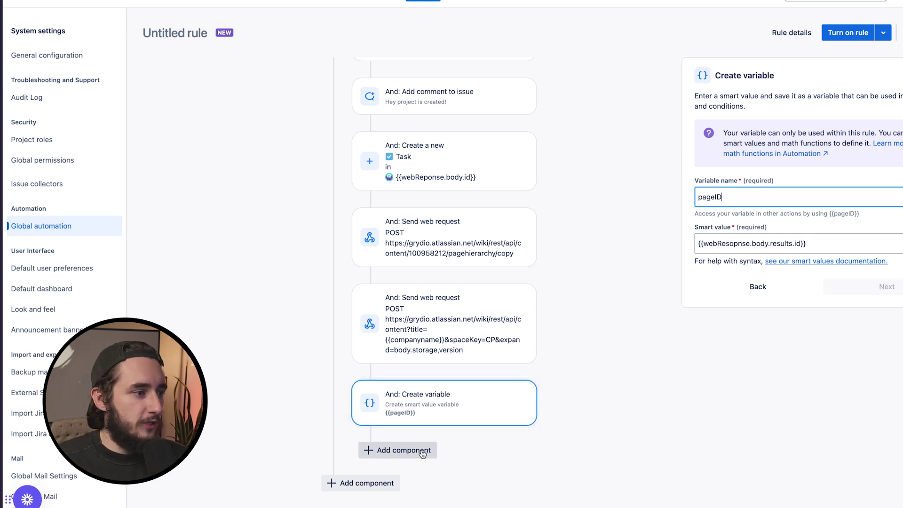
pyautogui.click(366, 449)
pyautogui.click(768, 101)
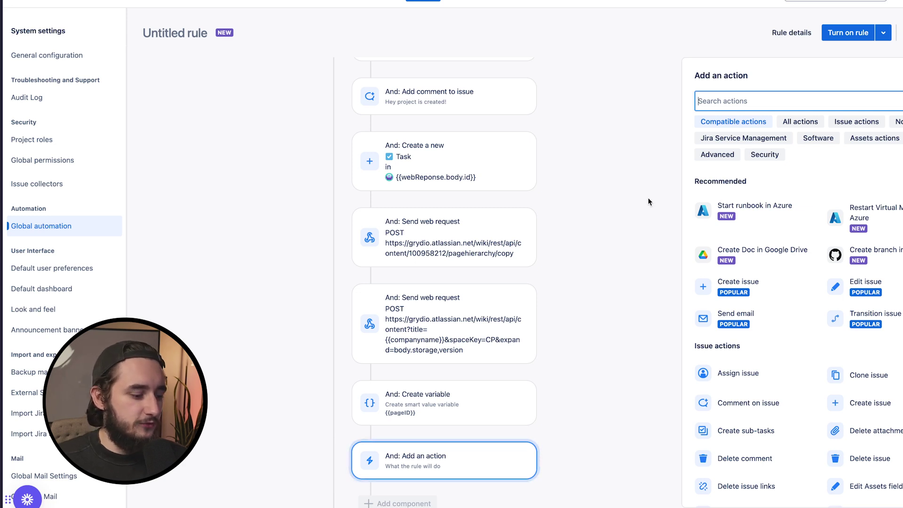
pyautogui.write('web')
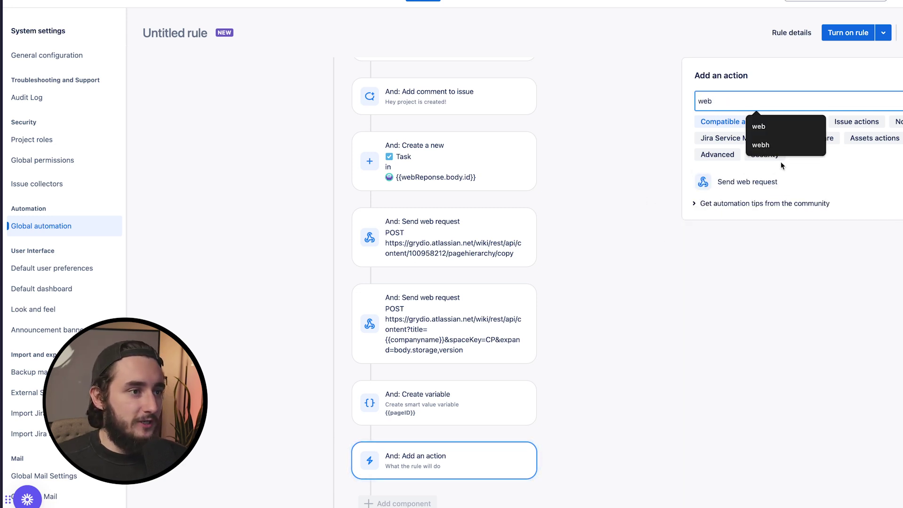
pyautogui.click(747, 181)
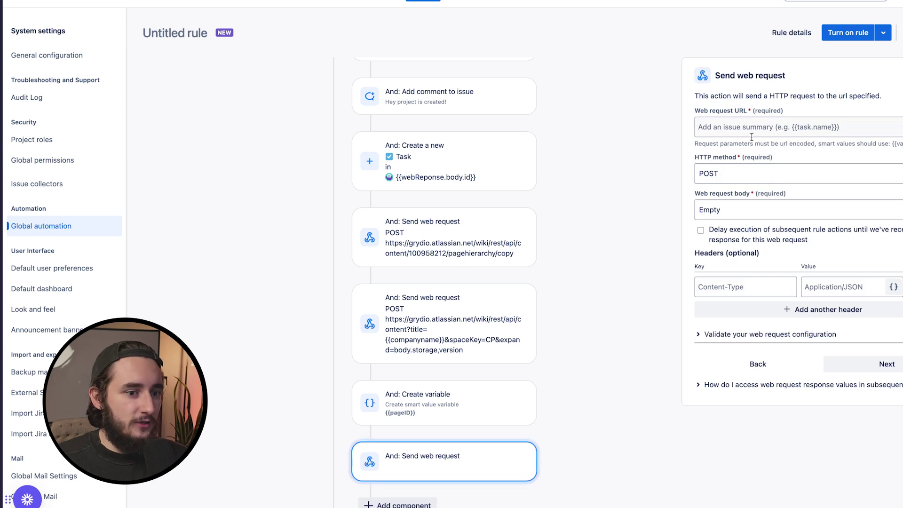
pyautogui.click(780, 173)
pyautogui.click(741, 230)
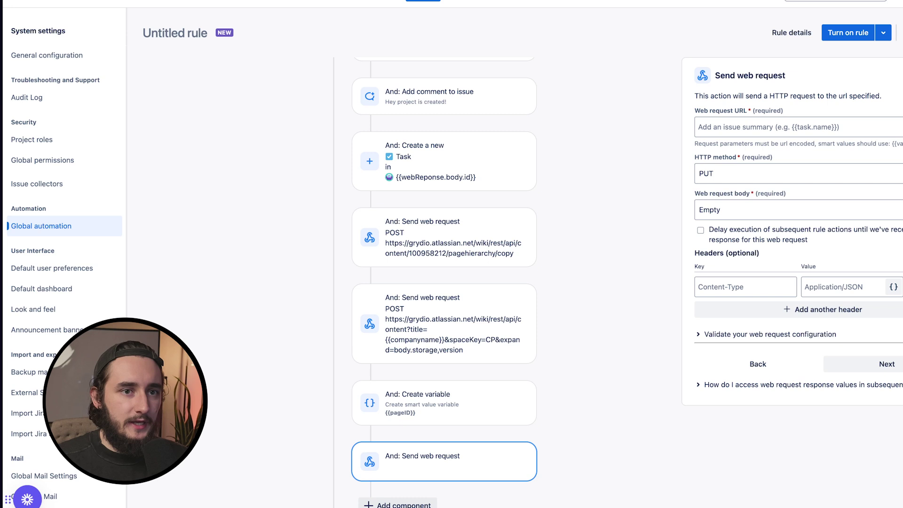
pyautogui.click(867, 131)
pyautogui.write('https://grydio.atlassian.net/wiki/rest/api/content/{{pageID}}')
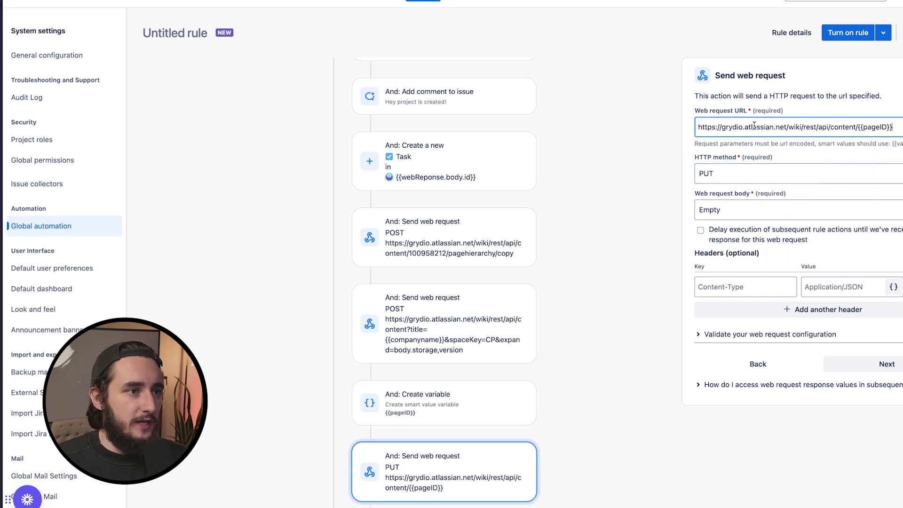
# Set the PUT request's body to Custom data and delay subsequent rule actions until its response is received
pyautogui.moveTo(897, 126); pyautogui.dragTo(859, 127)
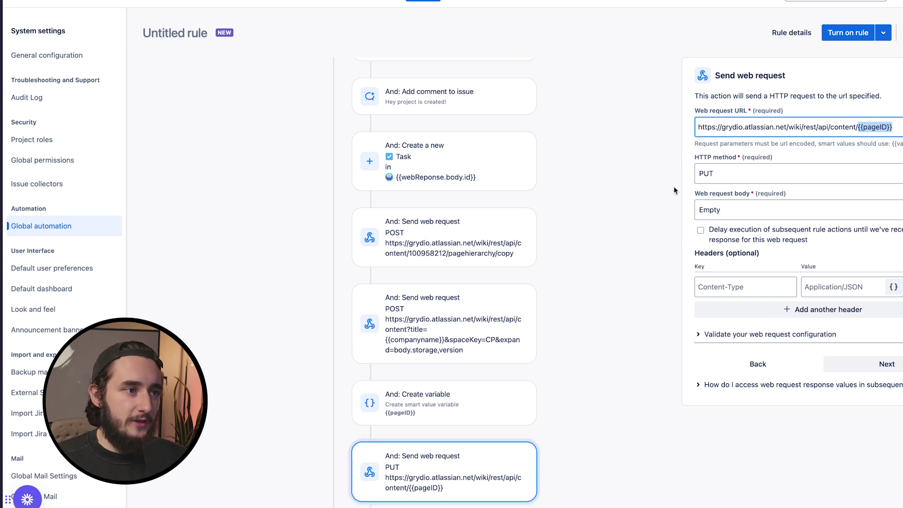
pyautogui.click(781, 214)
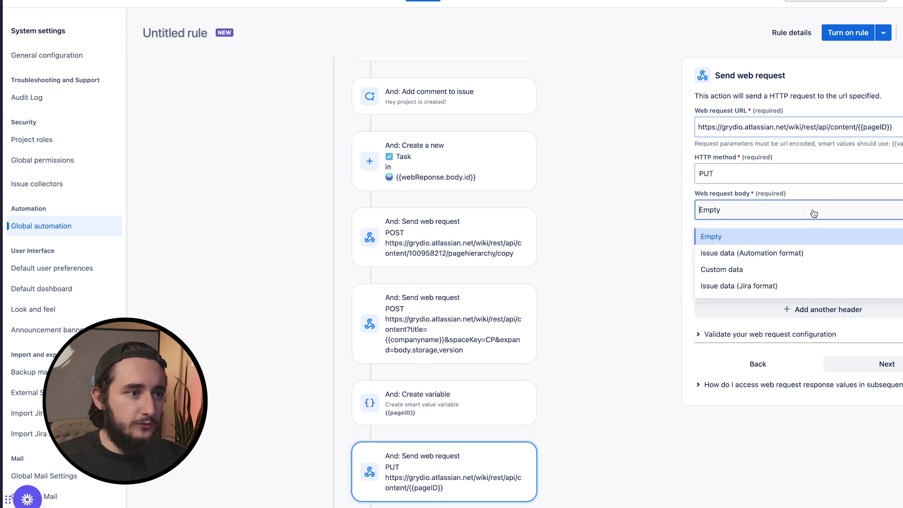
pyautogui.click(715, 268)
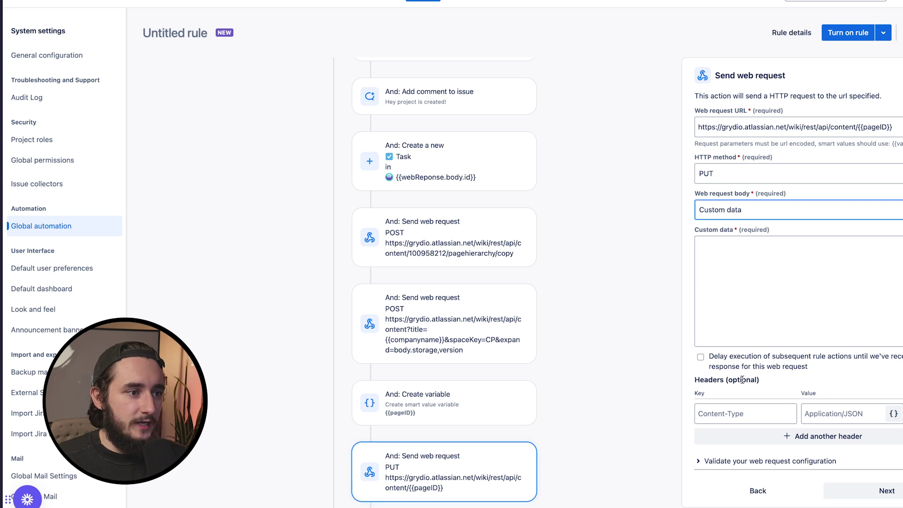
pyautogui.click(715, 355)
pyautogui.scroll(-2, 618, 359)
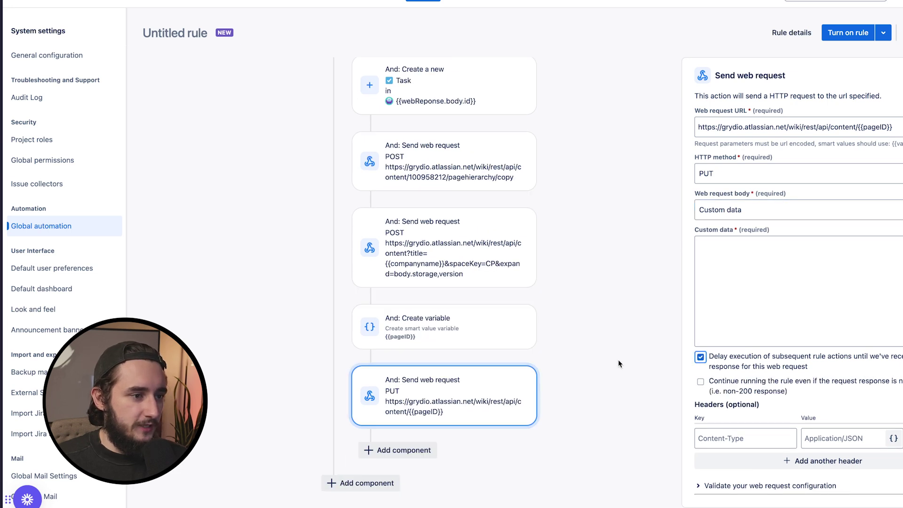
pyautogui.scroll(1, 635, 361)
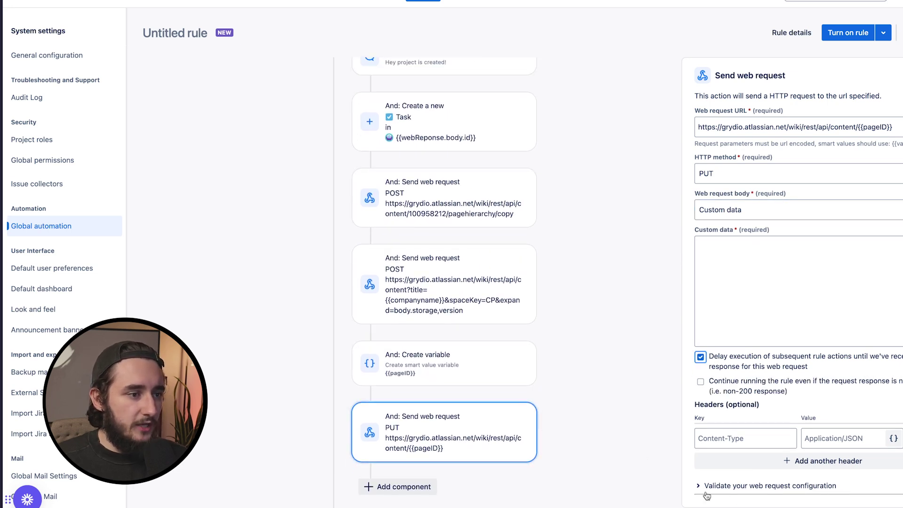
# Fill the PUT request's custom data with JSON setting version number 2, title "TEMP" and type "page"
pyautogui.press('super+Tab')
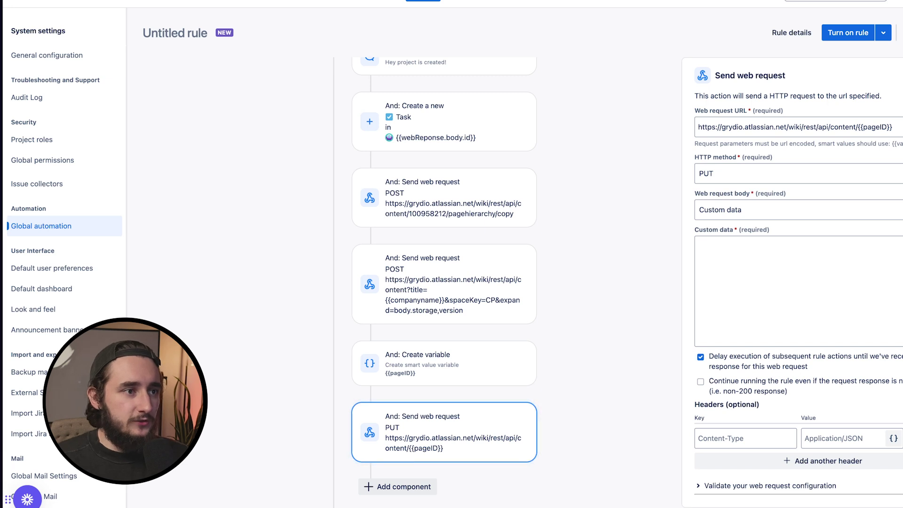
pyautogui.click(851, 271)
pyautogui.write('{   "version": {     "number": 2   },   "title": "TEMP",   "type": "page" }')
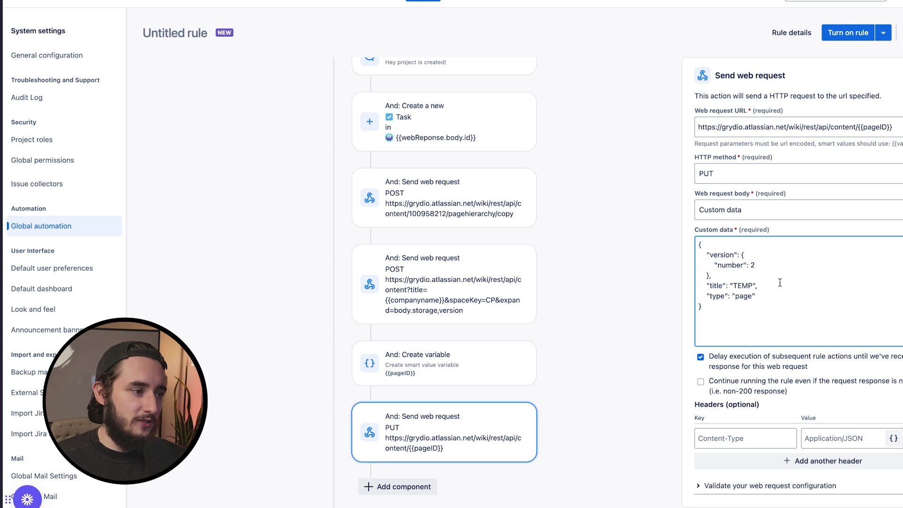
pyautogui.doubleClick(755, 265)
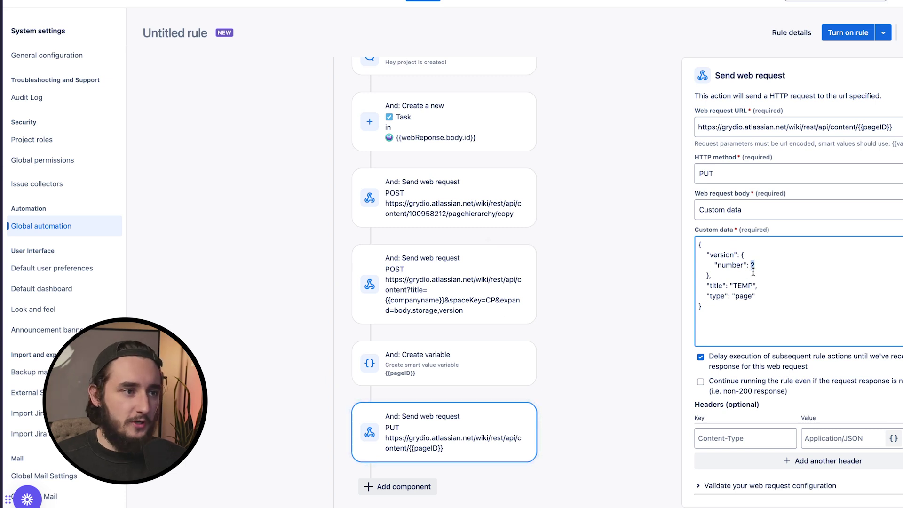
pyautogui.moveTo(733, 285); pyautogui.dragTo(752, 284)
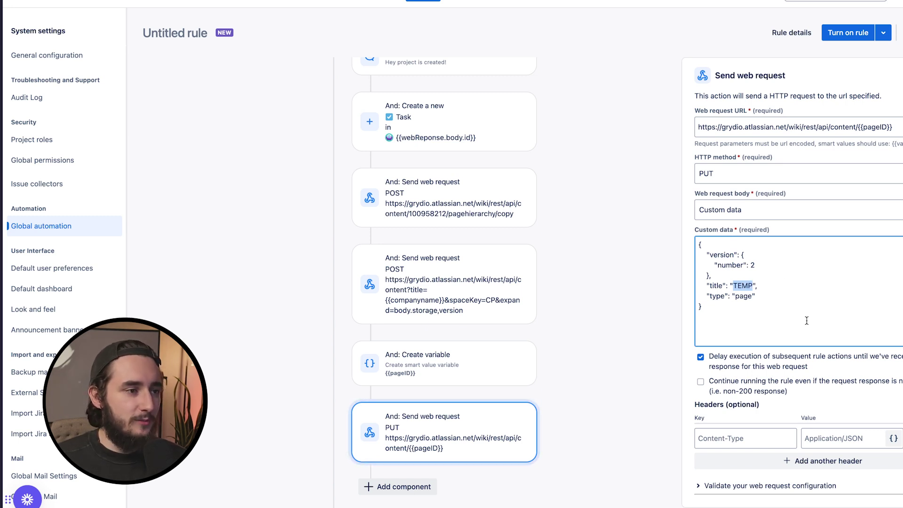
pyautogui.scroll(-1, 492, 376)
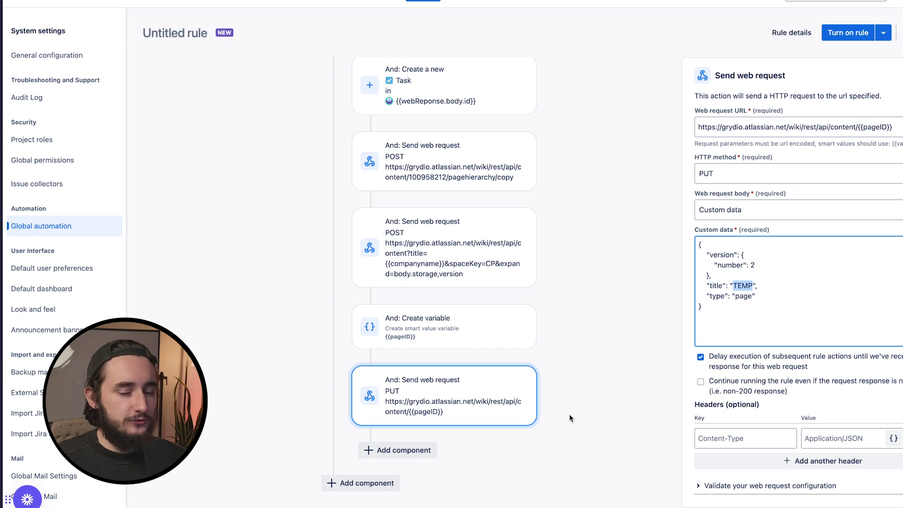
# Duplicate the PUT request and replace the copy's custom data with the prepared version 3 page JSON titled {{companyname}}, including the storage-format body
pyautogui.moveTo(459, 373)
pyautogui.click(501, 368)
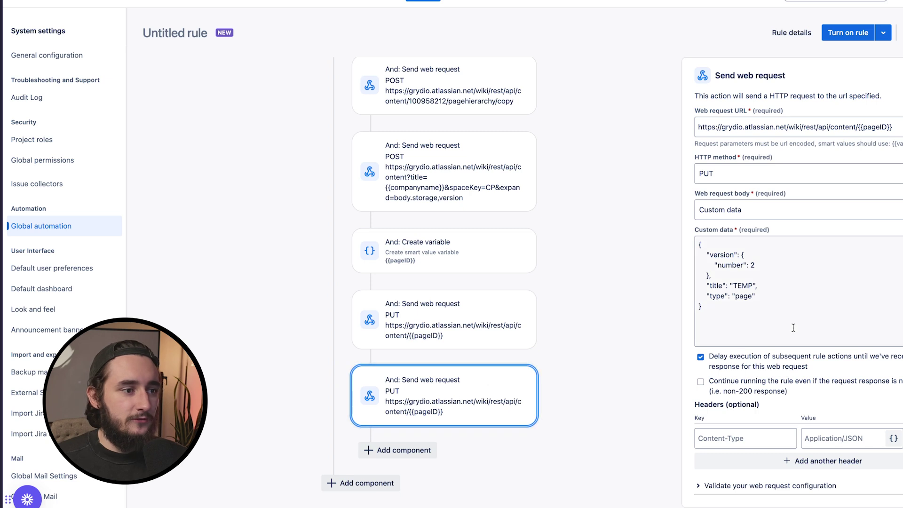
pyautogui.moveTo(793, 328); pyautogui.dragTo(763, 261)
pyautogui.press('super+Tab')
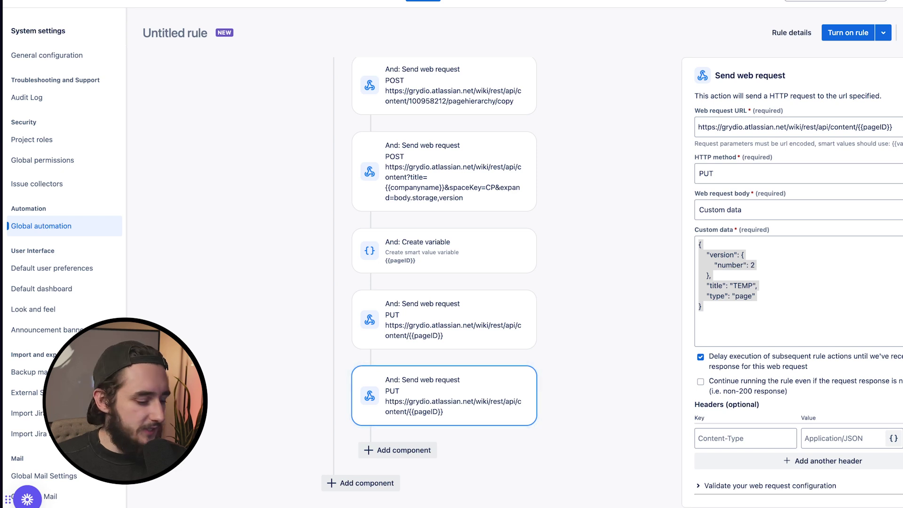
pyautogui.press('super+Tab')
pyautogui.press('super+v')
pyautogui.press('super+a')
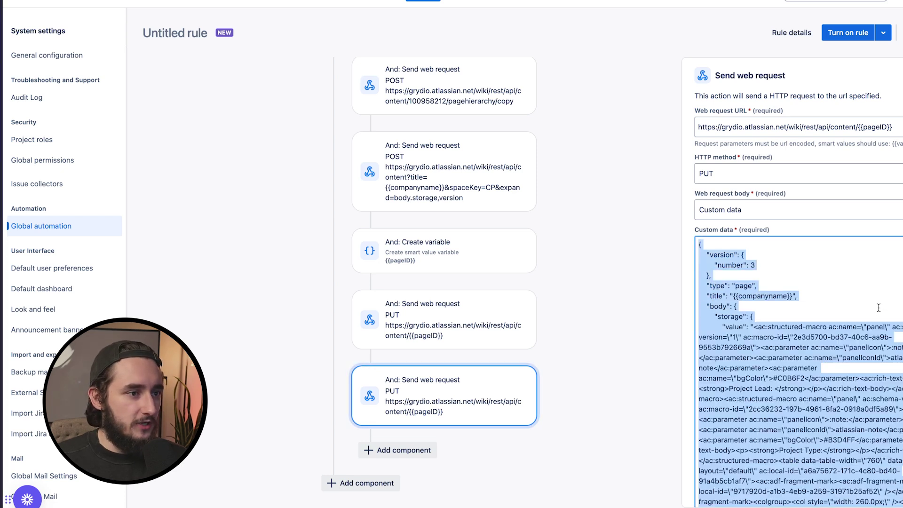
pyautogui.scroll(-5, 841, 371)
pyautogui.scroll(-5, 841, 371)
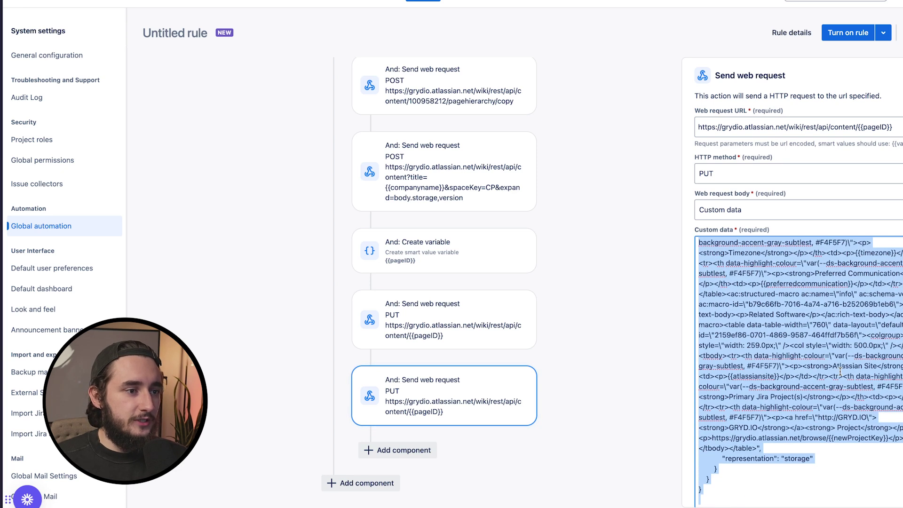
pyautogui.click(835, 394)
pyautogui.scroll(10, 833, 389)
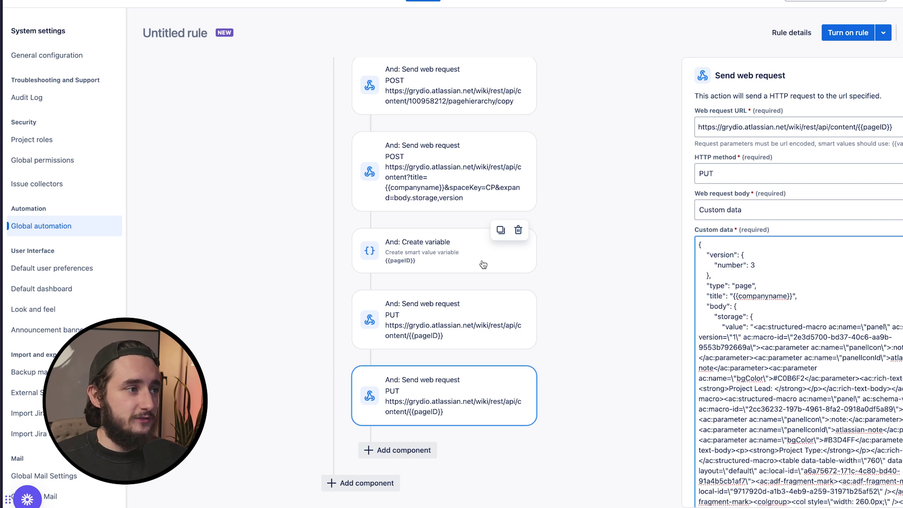
# Review the HTTP methods and bodies of the page-copy, page-lookup and first PUT web requests
pyautogui.scroll(1, 480, 256)
pyautogui.click(423, 120)
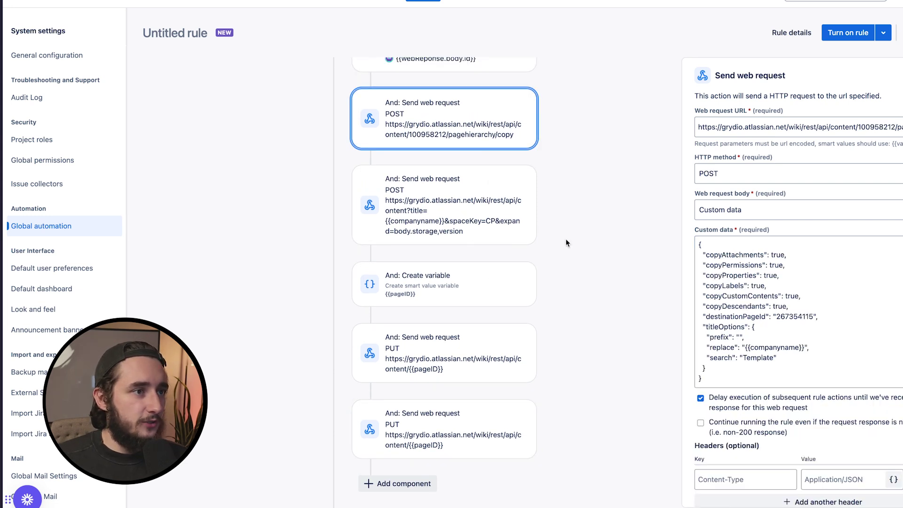
pyautogui.scroll(3, 468, 202)
pyautogui.click(452, 330)
pyautogui.click(443, 295)
pyautogui.click(430, 339)
pyautogui.scroll(-2, 430, 339)
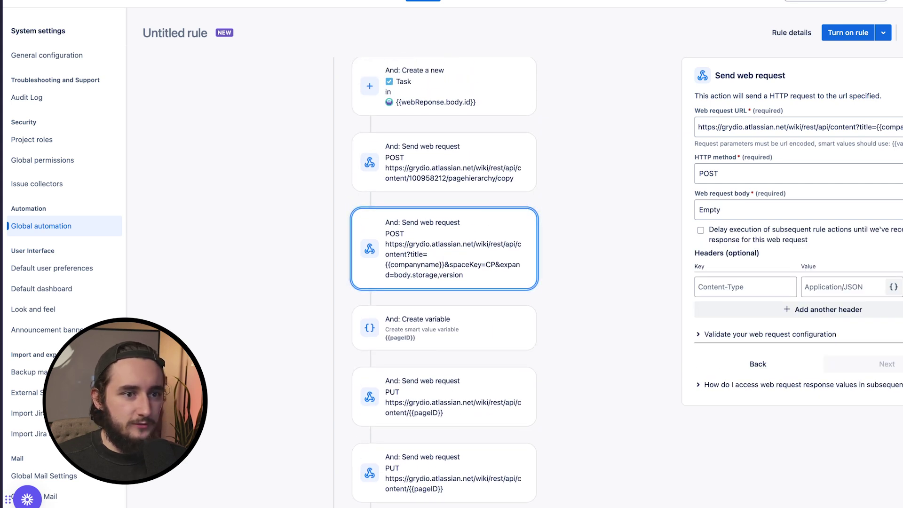
pyautogui.scroll(1, 447, 244)
pyautogui.click(447, 188)
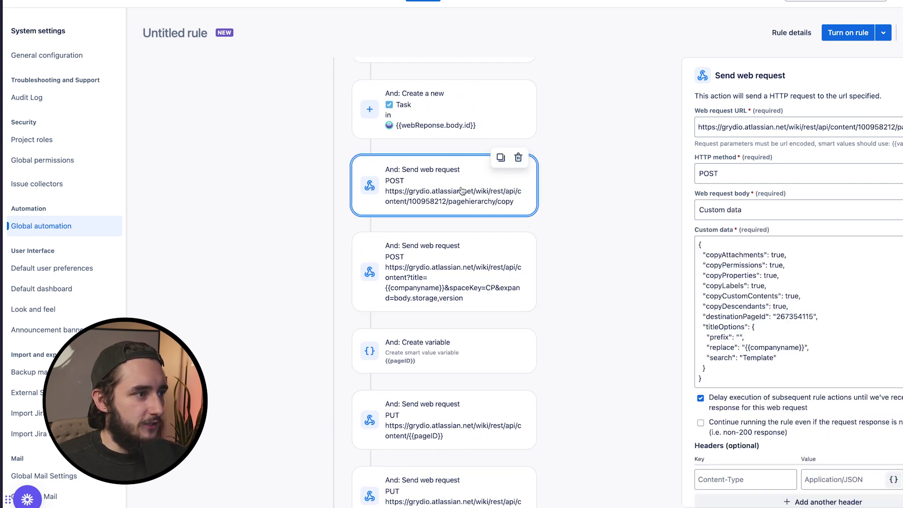
pyautogui.click(755, 179)
pyautogui.click(748, 216)
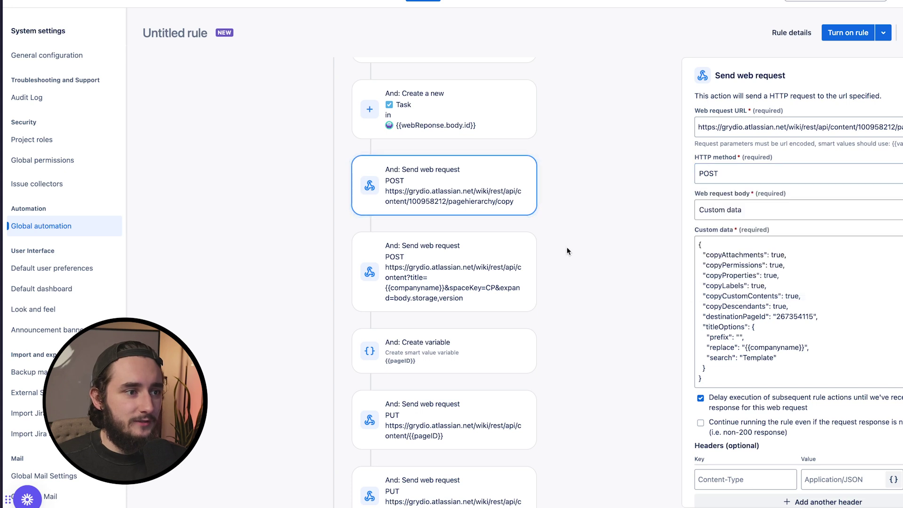
pyautogui.click(447, 273)
pyautogui.scroll(-3, 658, 262)
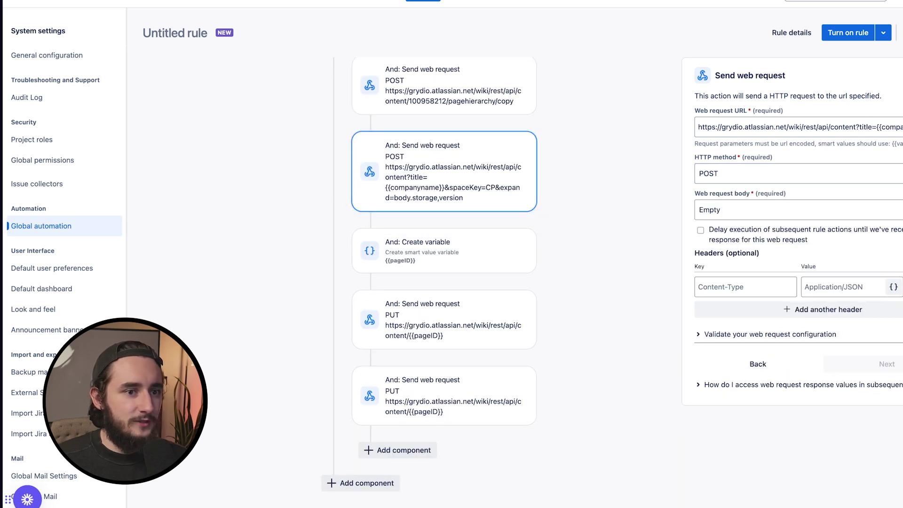
pyautogui.click(462, 306)
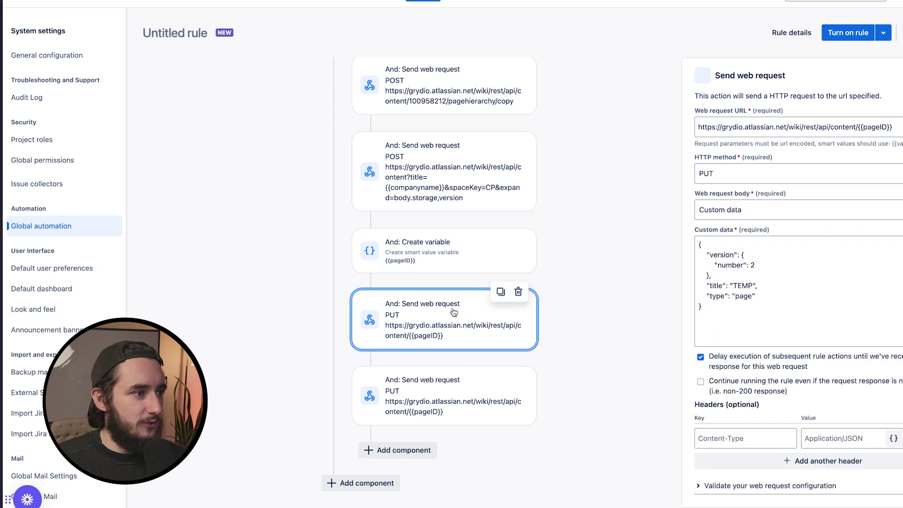
# Change the HTTP method of the request that looks up the page by company name to GET
pyautogui.scroll(1, 419, 226)
pyautogui.scroll(3, 419, 226)
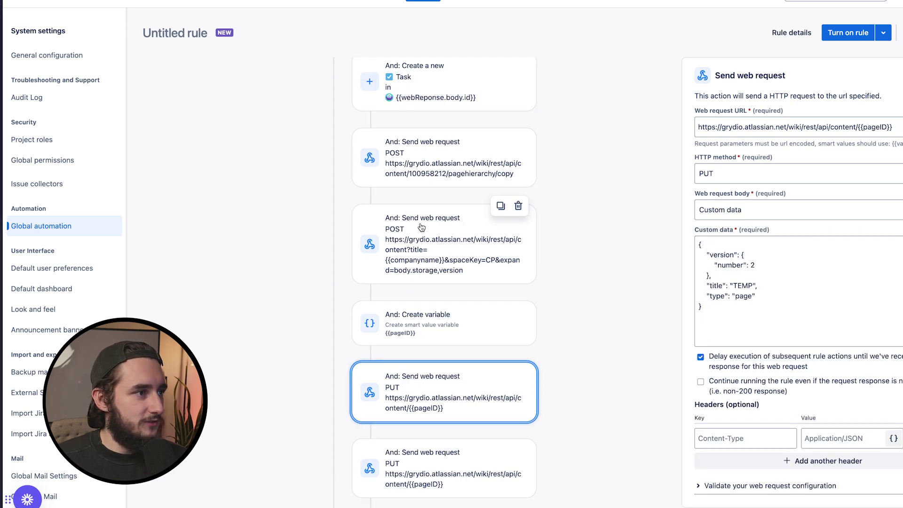
pyautogui.click(459, 304)
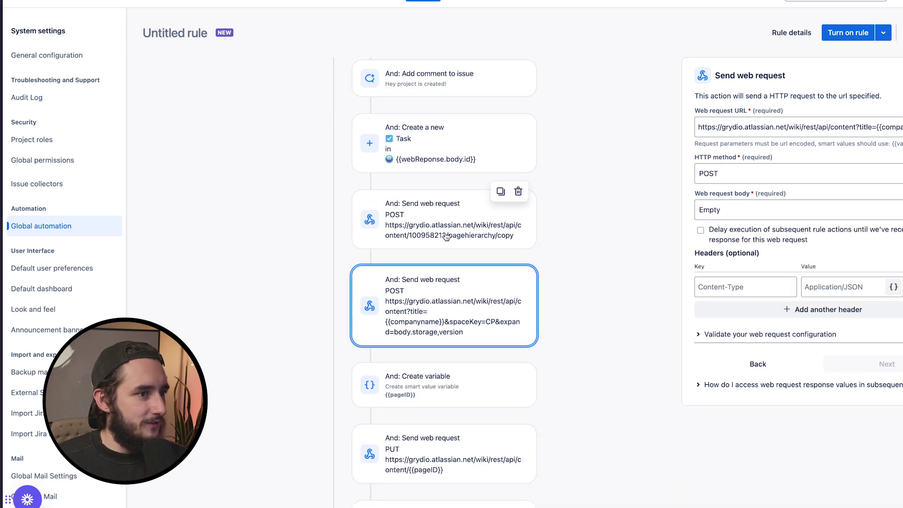
pyautogui.click(750, 173)
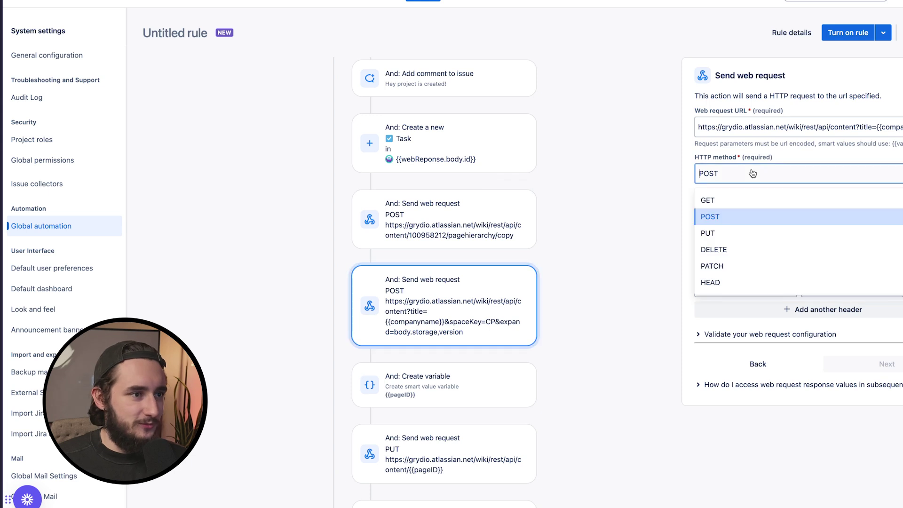
pyautogui.click(739, 199)
# Insert a Log action between the GET page-lookup request and the pageID variable
pyautogui.scroll(-2, 408, 276)
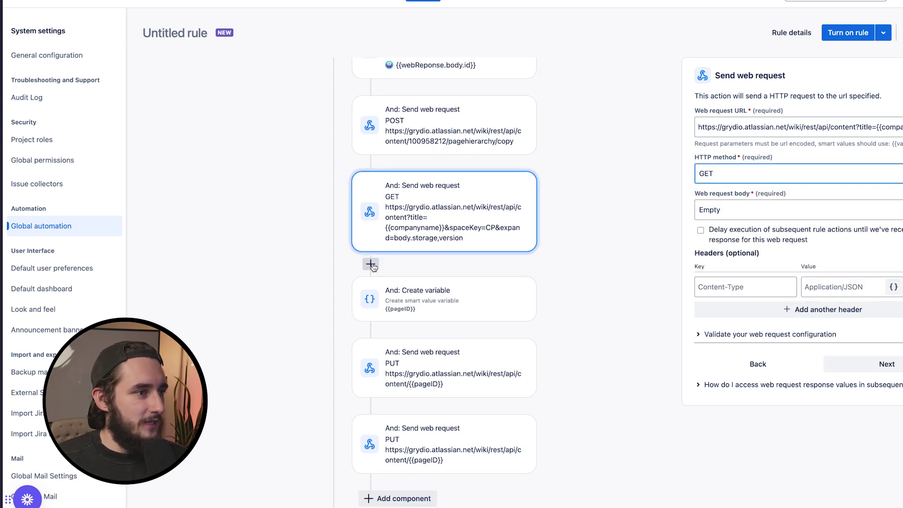
pyautogui.click(371, 260)
pyautogui.click(757, 94)
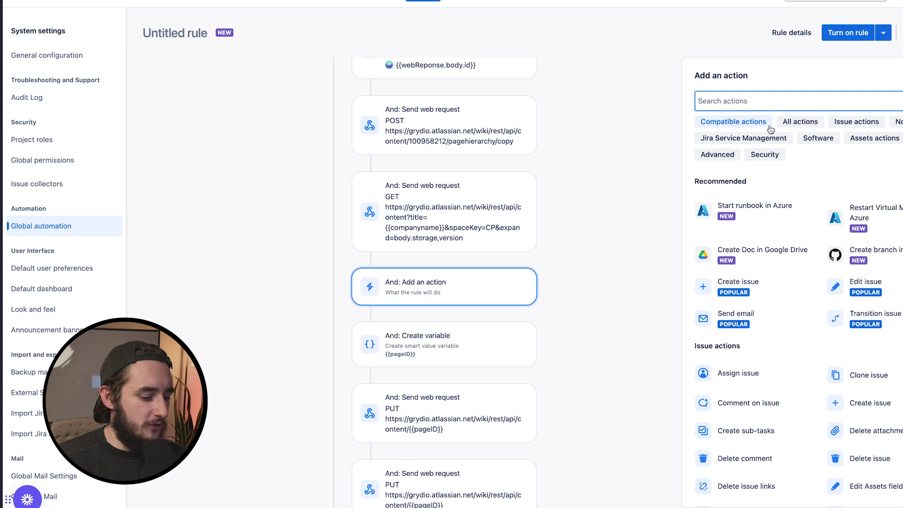
pyautogui.write('log')
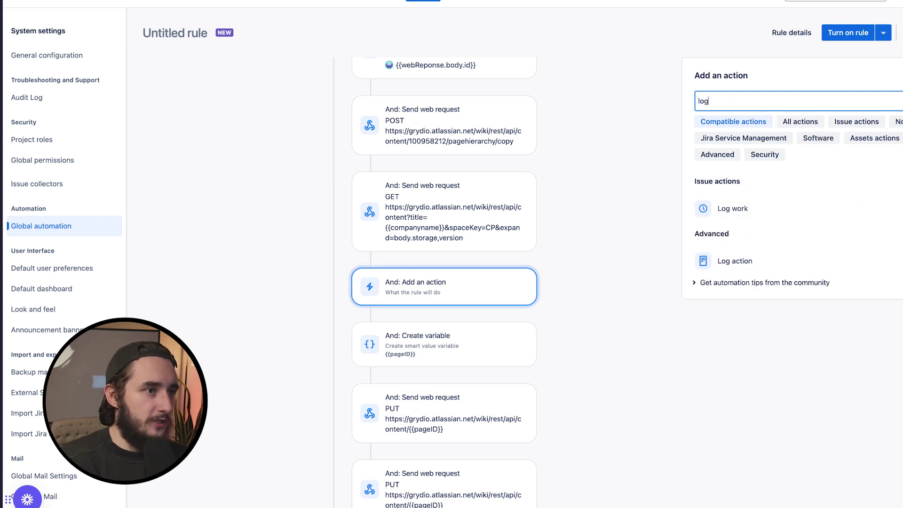
pyautogui.click(758, 260)
# Set the log message to {{webResponse.body}}
pyautogui.write('{')
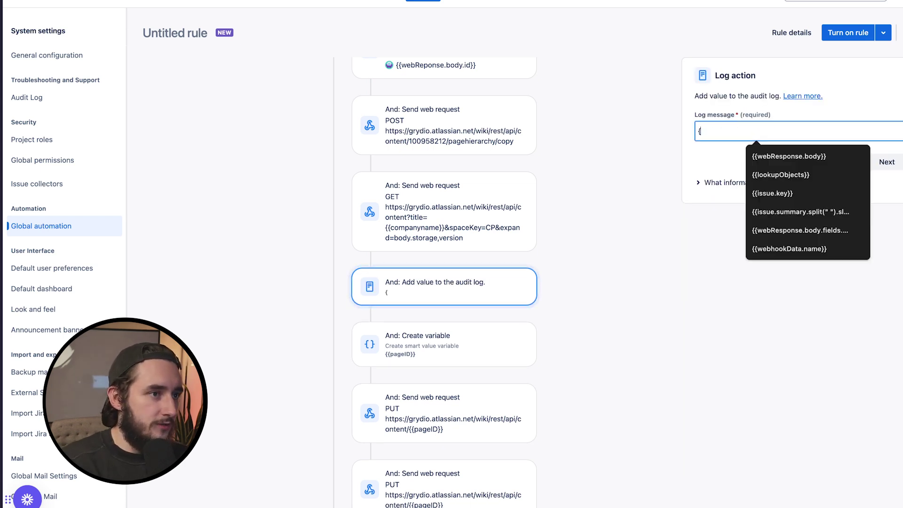
pyautogui.write('webResponse')
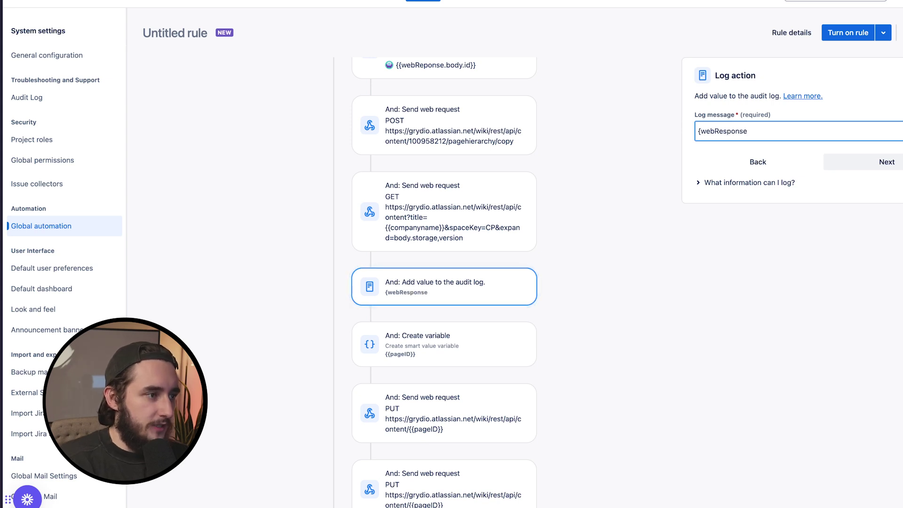
pyautogui.write('.body')
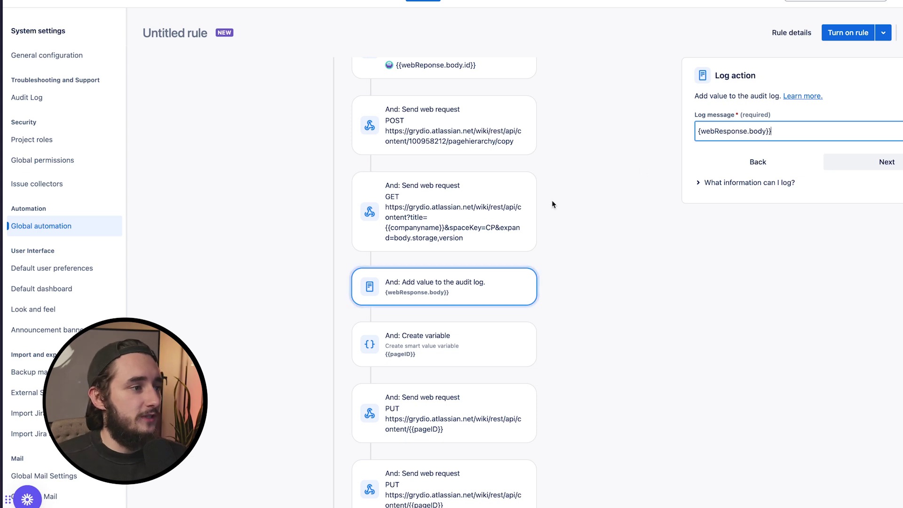
pyautogui.write('{')
pyautogui.click(707, 190)
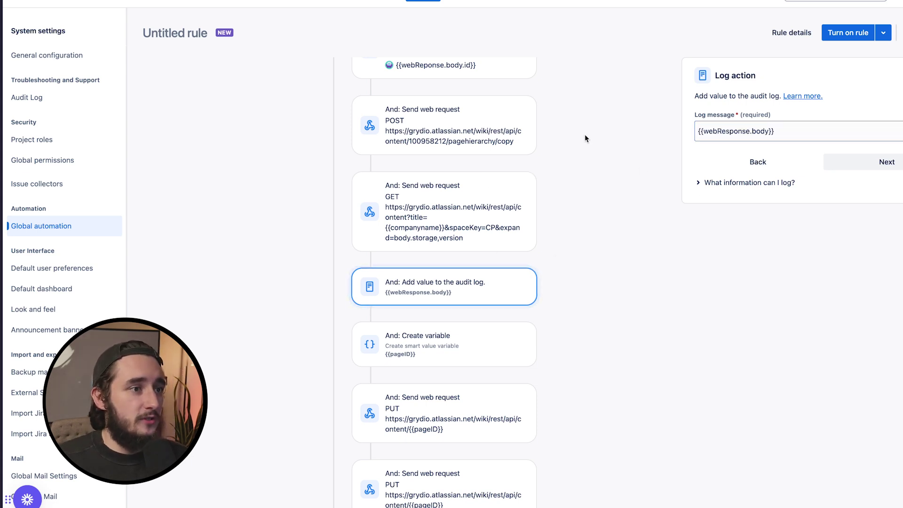
# Check the custom data of both PUT requests, examining the table fields and smart values in the last one
pyautogui.scroll(-2, 564, 258)
pyautogui.click(456, 351)
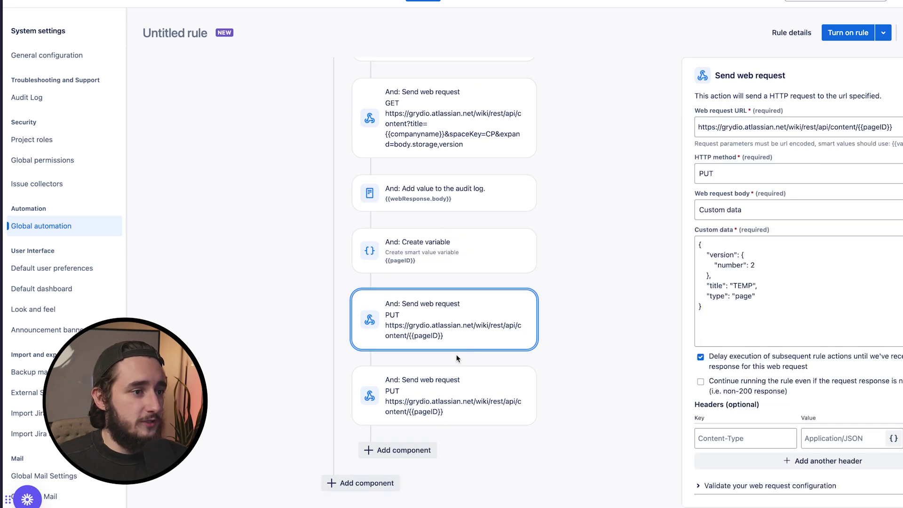
pyautogui.click(475, 412)
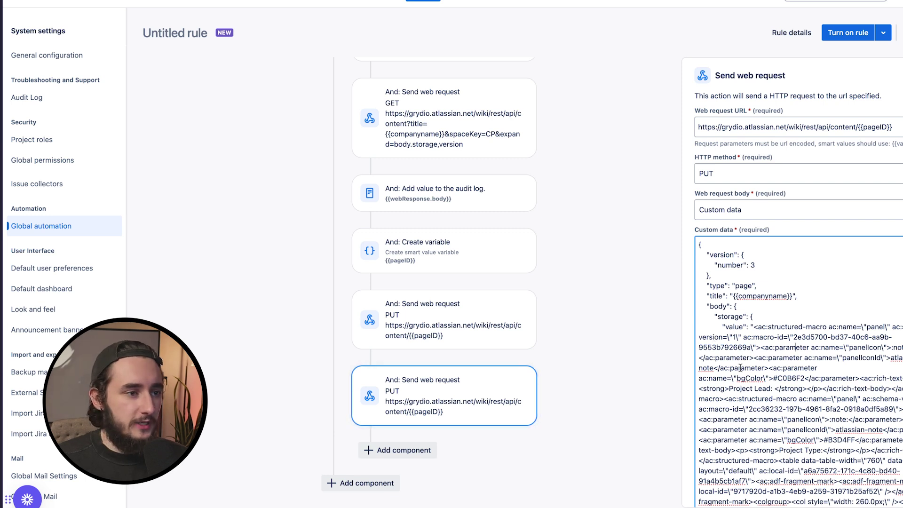
pyautogui.scroll(-4, 737, 365)
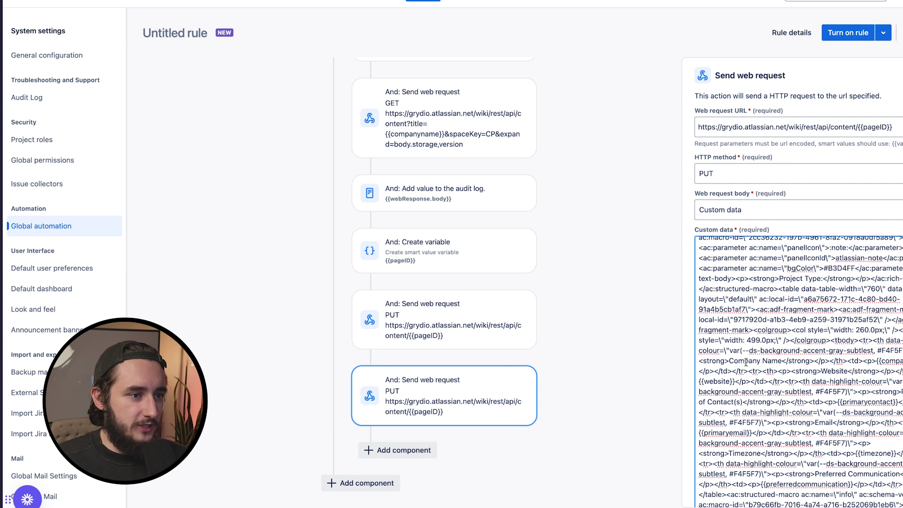
pyautogui.scroll(1, 828, 344)
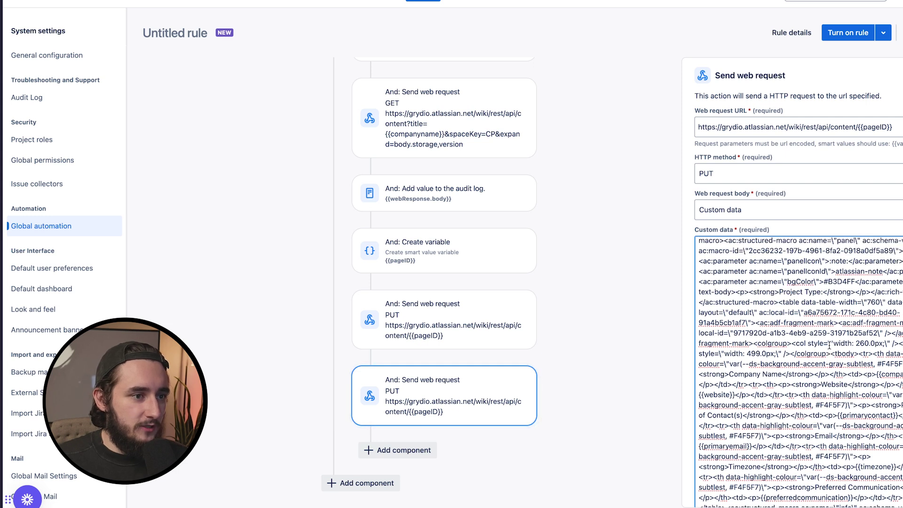
# Search the rule for companyname and examine the company name and primary contact smart values in the last PUT request's custom data
pyautogui.press('super+f')
pyautogui.write('company')
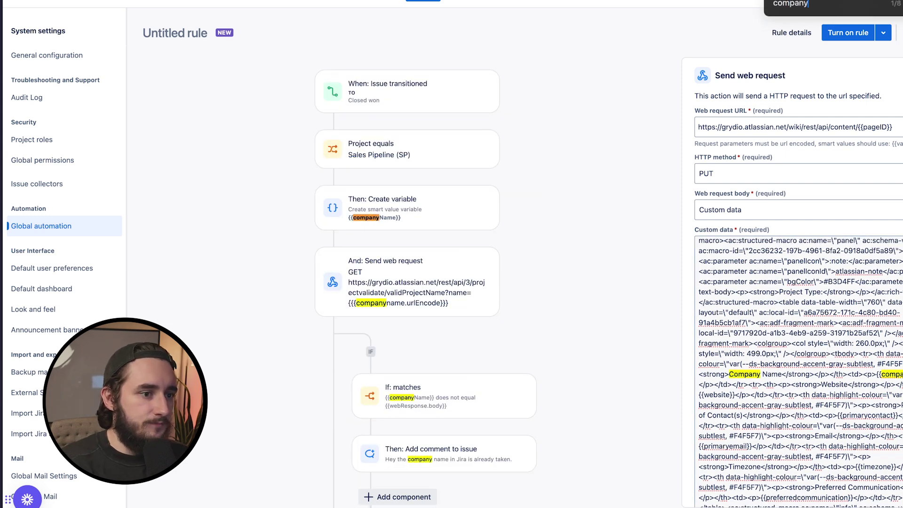
pyautogui.write('name')
pyautogui.moveTo(877, 373); pyautogui.dragTo(902, 375)
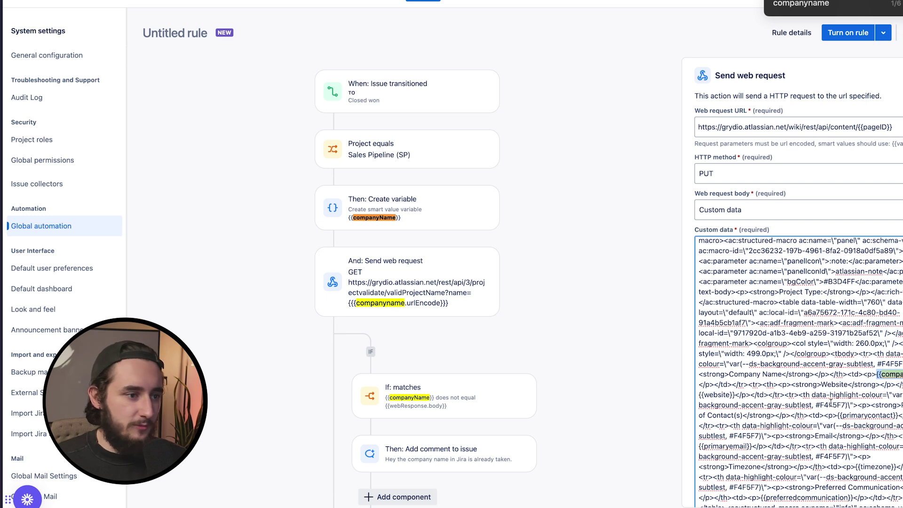
pyautogui.moveTo(729, 373); pyautogui.dragTo(777, 376)
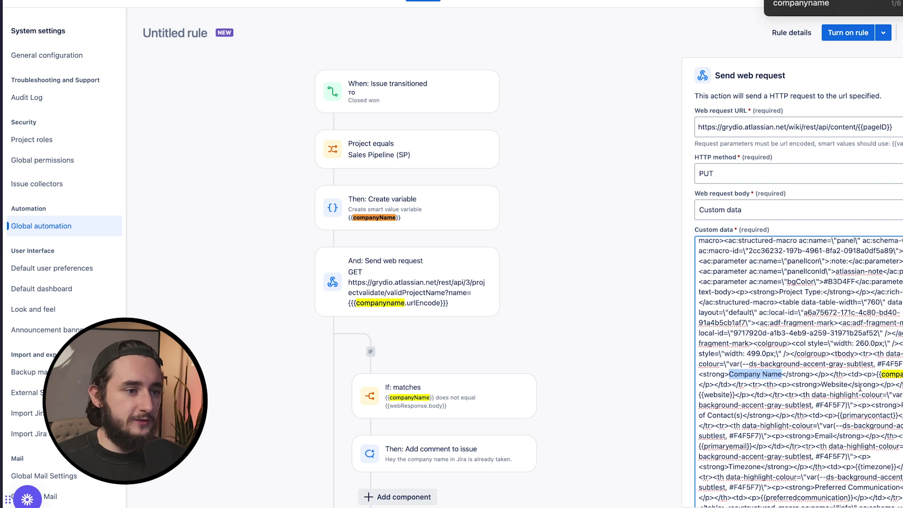
pyautogui.click(889, 374)
pyautogui.moveTo(876, 373); pyautogui.dragTo(901, 374)
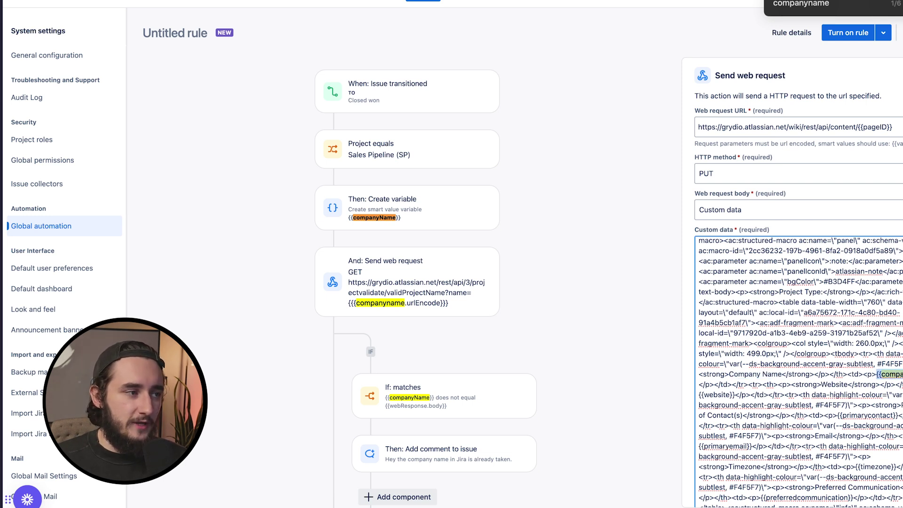
pyautogui.scroll(-10, 558, 422)
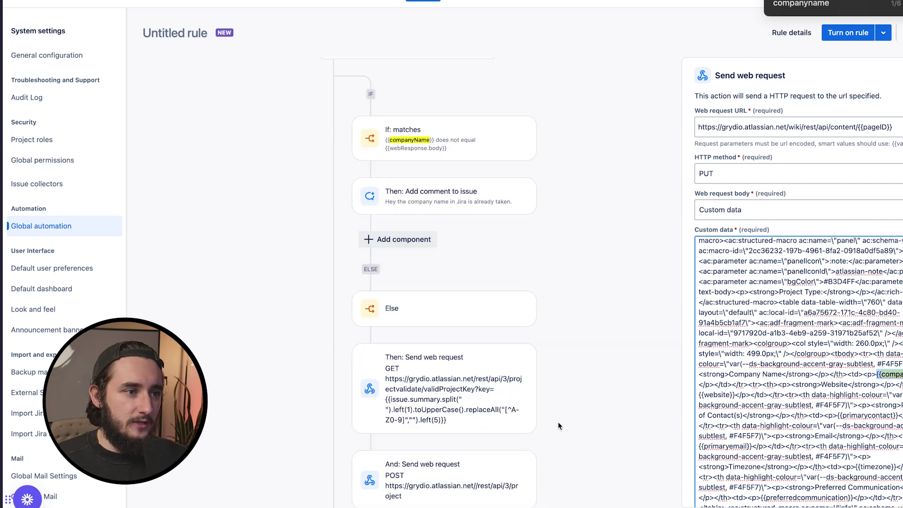
pyautogui.moveTo(504, 385)
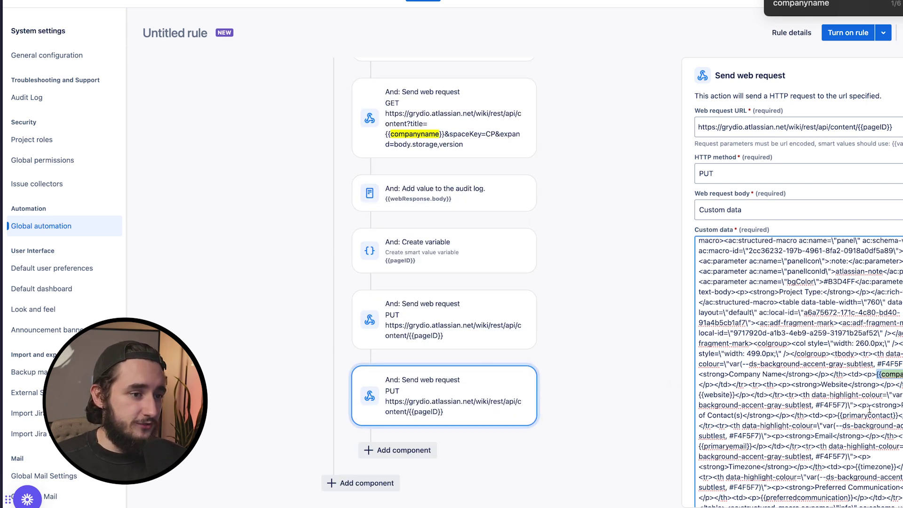
pyautogui.moveTo(841, 415); pyautogui.dragTo(885, 415)
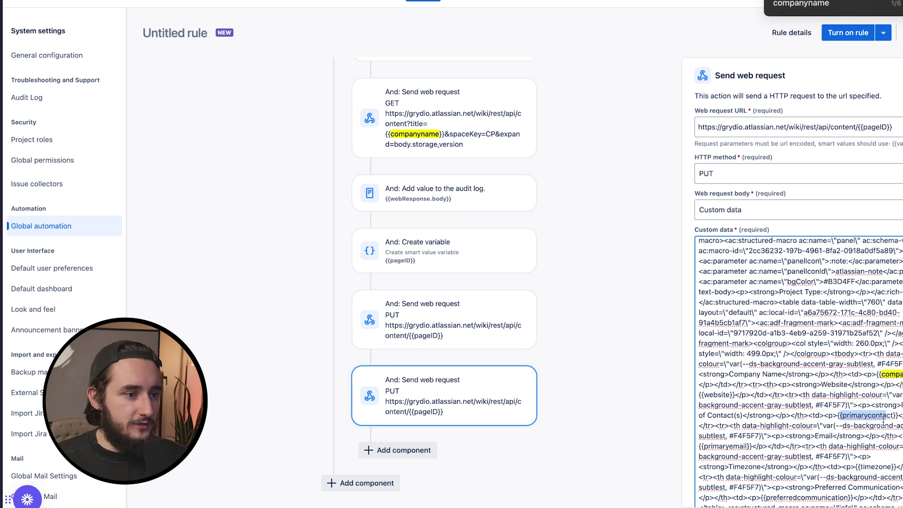
pyautogui.scroll(-1, 883, 422)
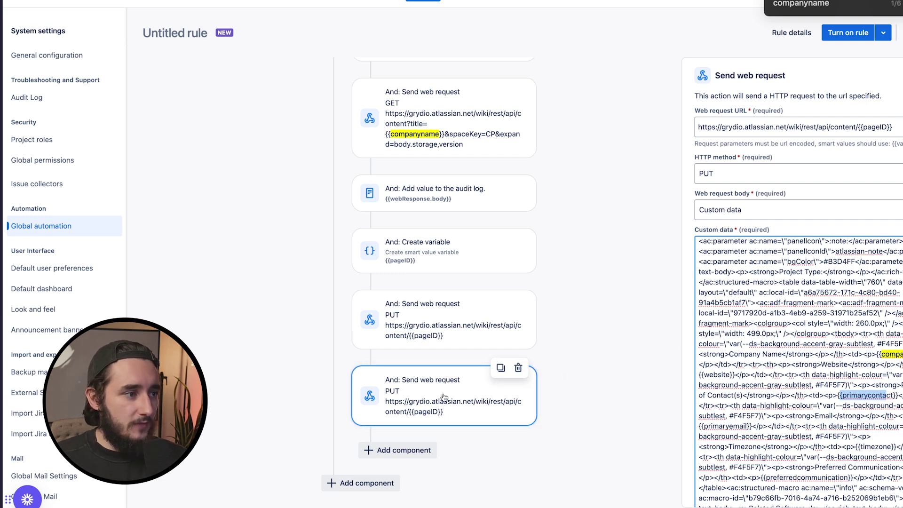
# Compare the version number and page title in the custom data of the two PUT requests, and read through the last one's page body
pyautogui.click(439, 332)
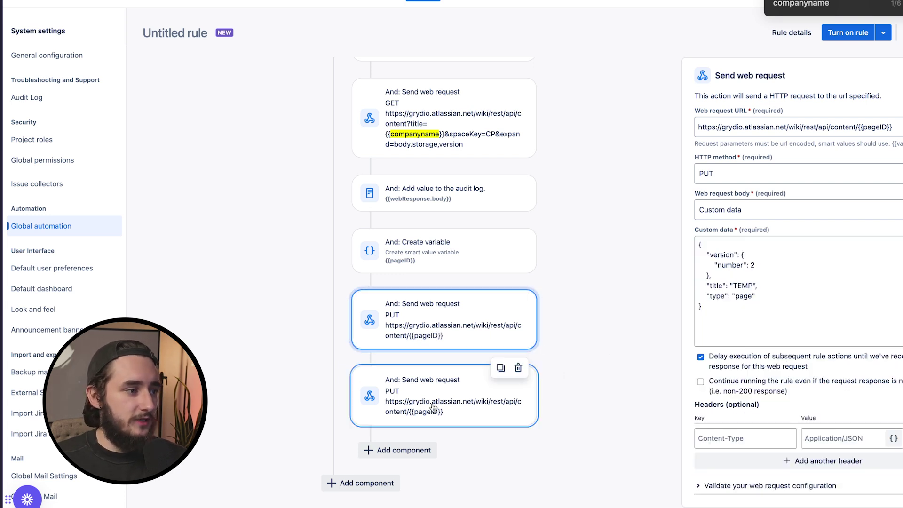
pyautogui.click(449, 406)
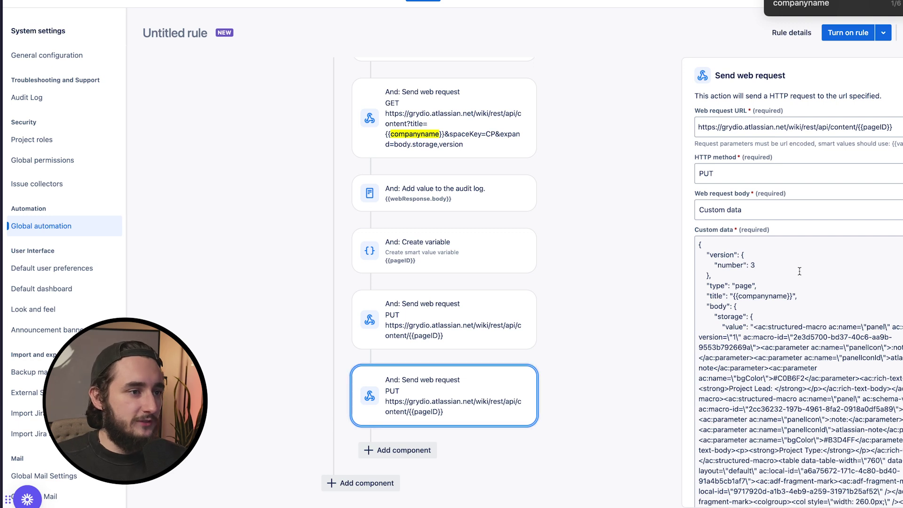
pyautogui.moveTo(751, 265); pyautogui.dragTo(757, 265)
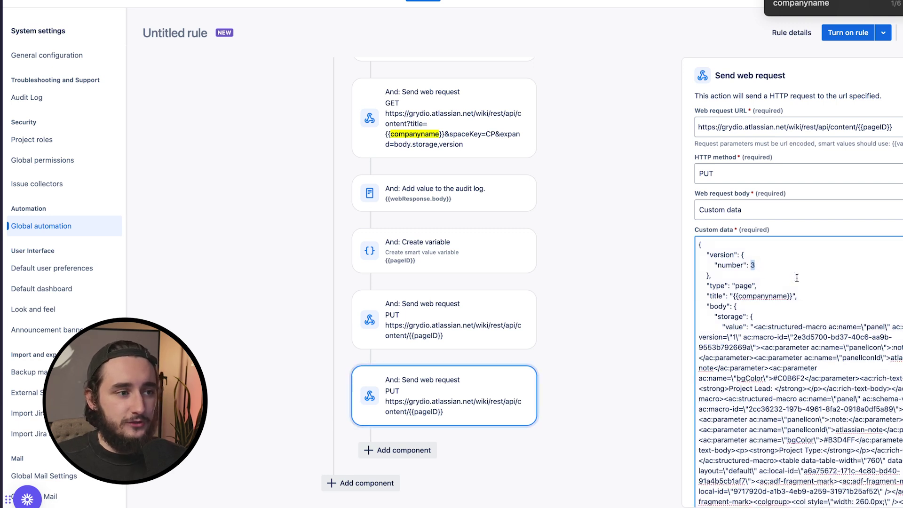
pyautogui.moveTo(732, 296); pyautogui.dragTo(791, 296)
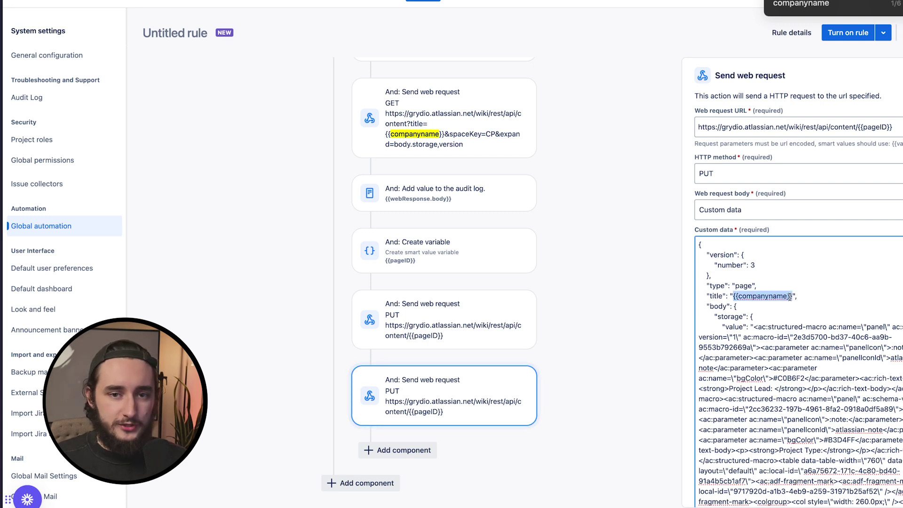
pyautogui.scroll(-1, 790, 297)
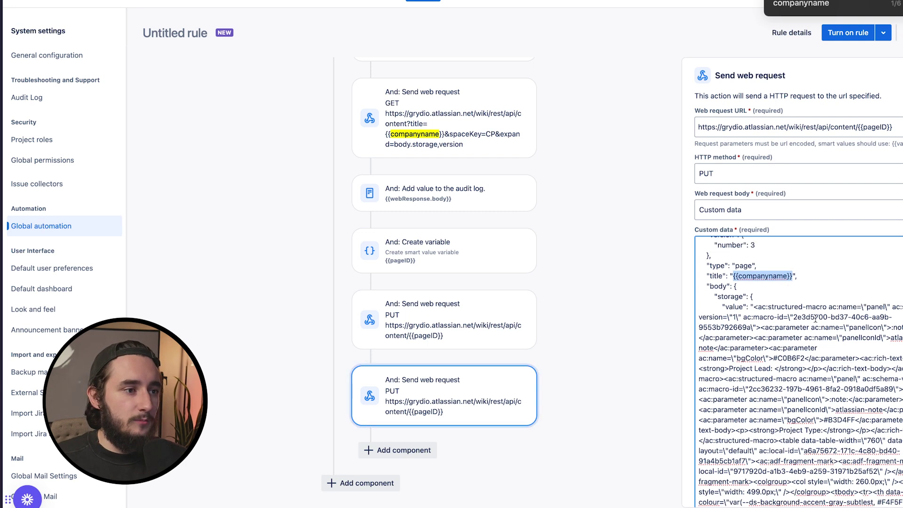
pyautogui.scroll(-5, 830, 325)
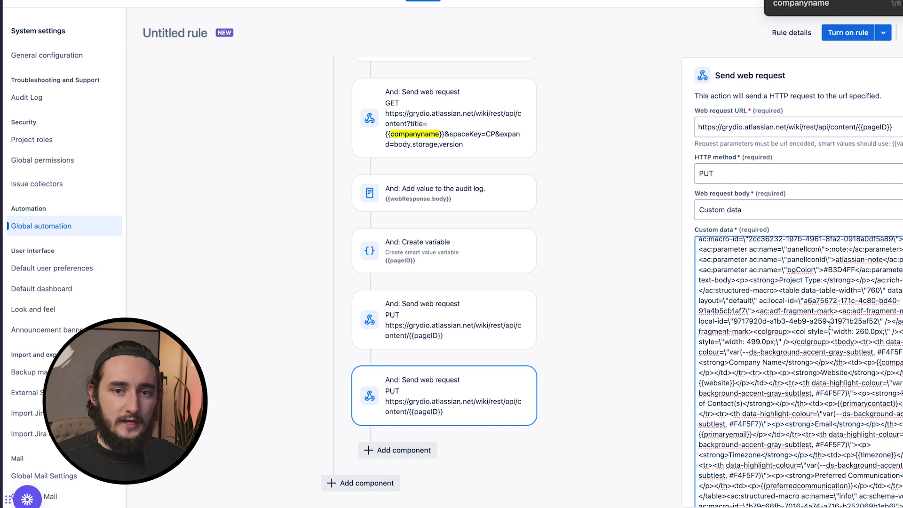
# Review the log action, the last PUT request and the chain of components in the rule's Else branch
pyautogui.click(407, 200)
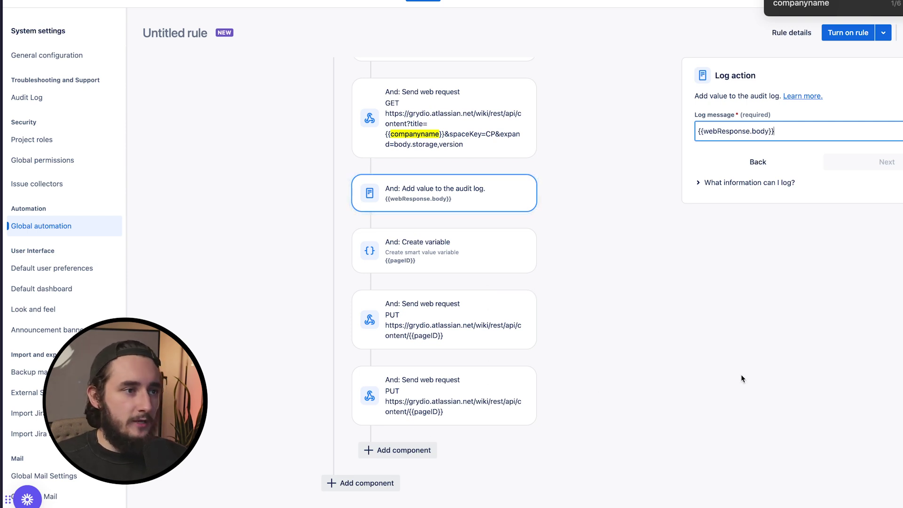
pyautogui.click(424, 389)
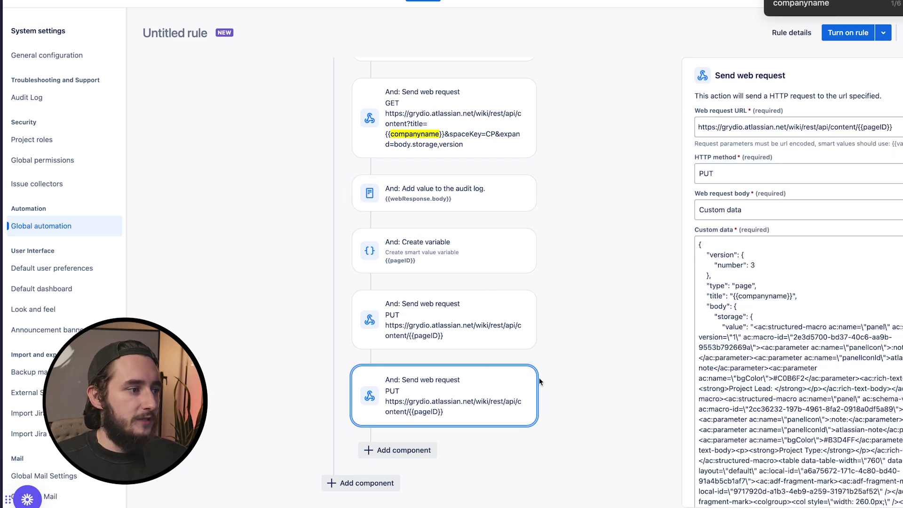
pyautogui.scroll(-5, 773, 344)
pyautogui.scroll(5, 770, 346)
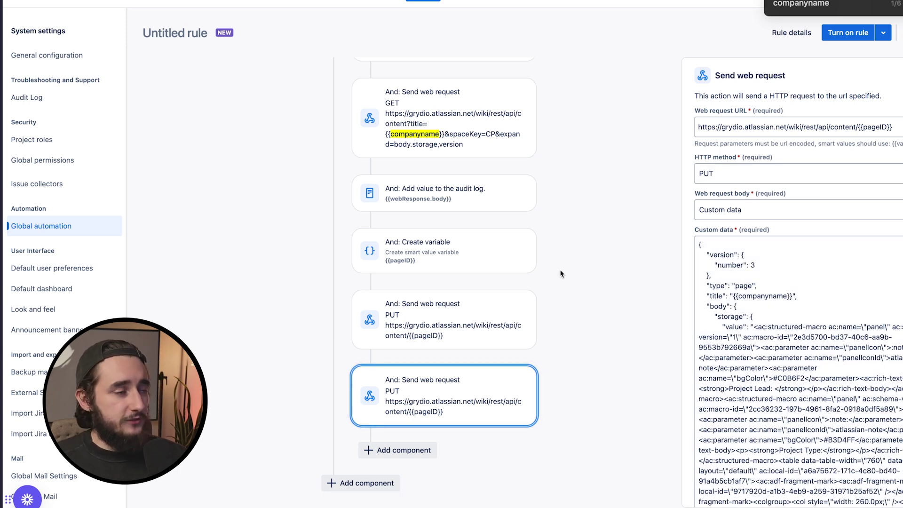
pyautogui.scroll(1, 546, 279)
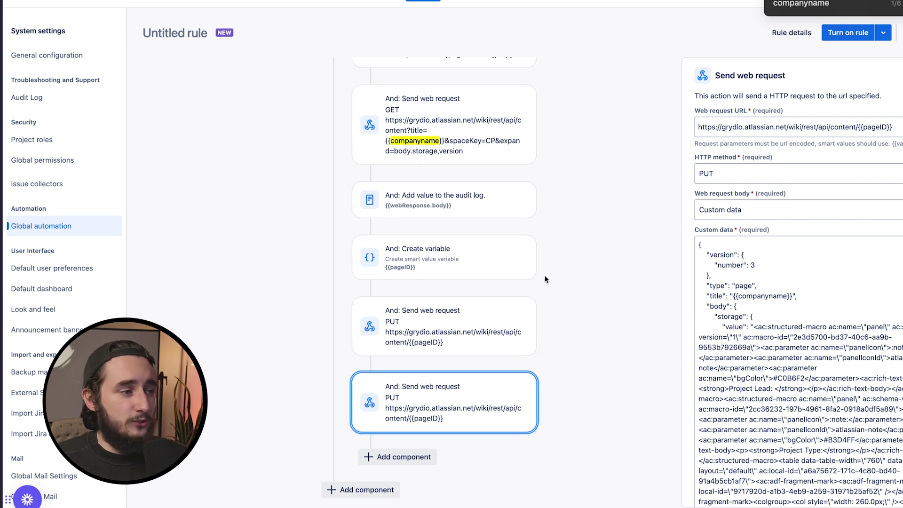
pyautogui.scroll(10, 545, 279)
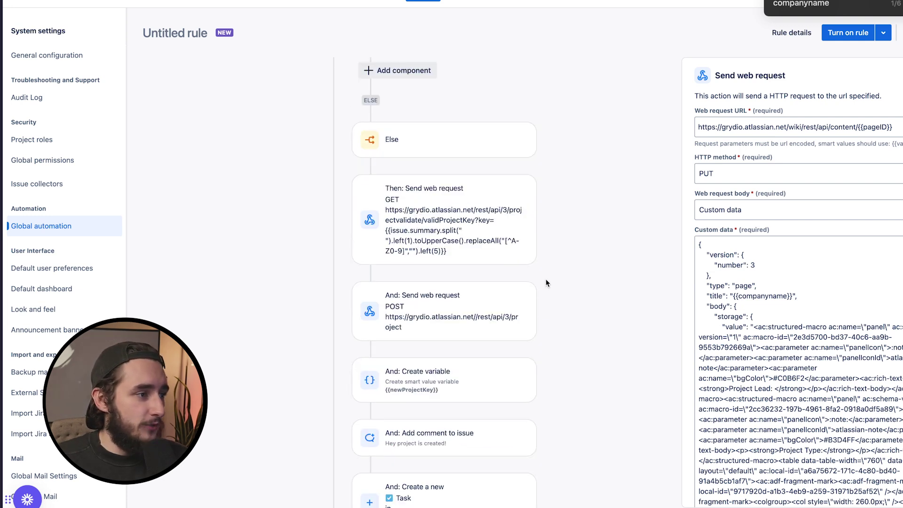
pyautogui.scroll(-1, 546, 280)
pyautogui.scroll(-6, 546, 278)
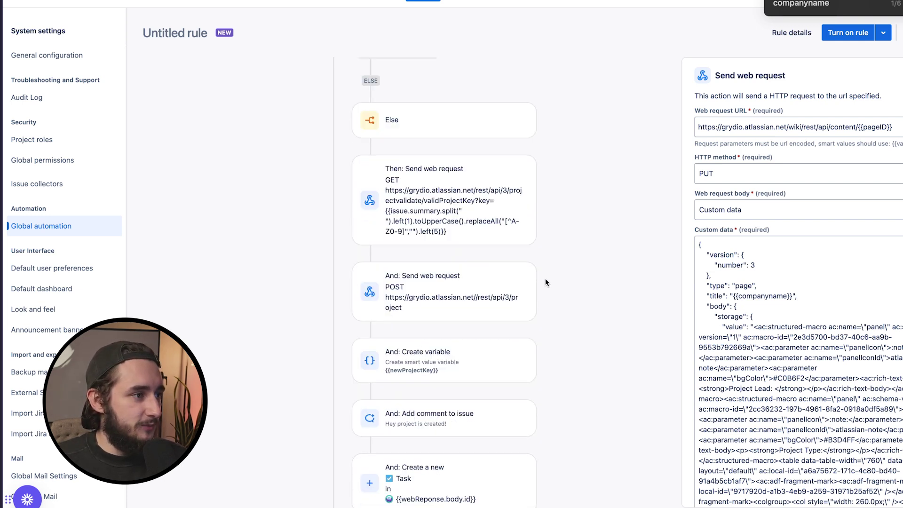
pyautogui.scroll(-5, 546, 278)
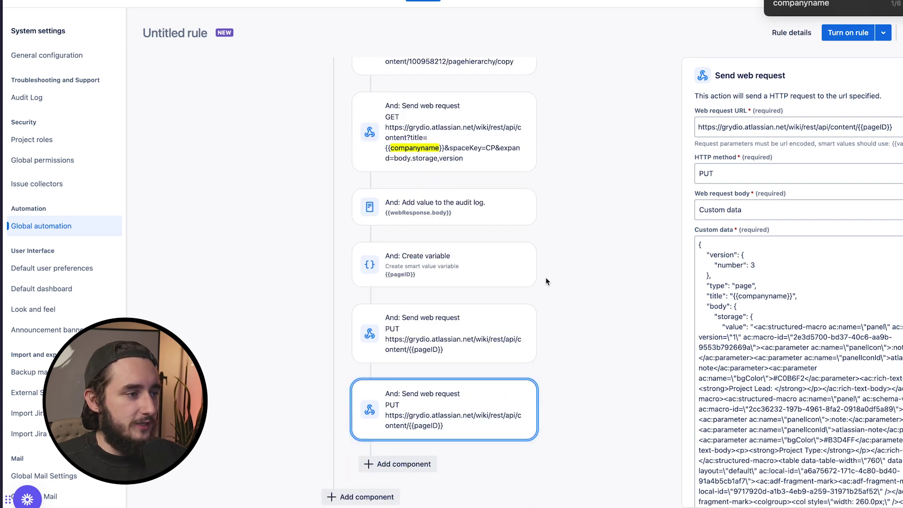